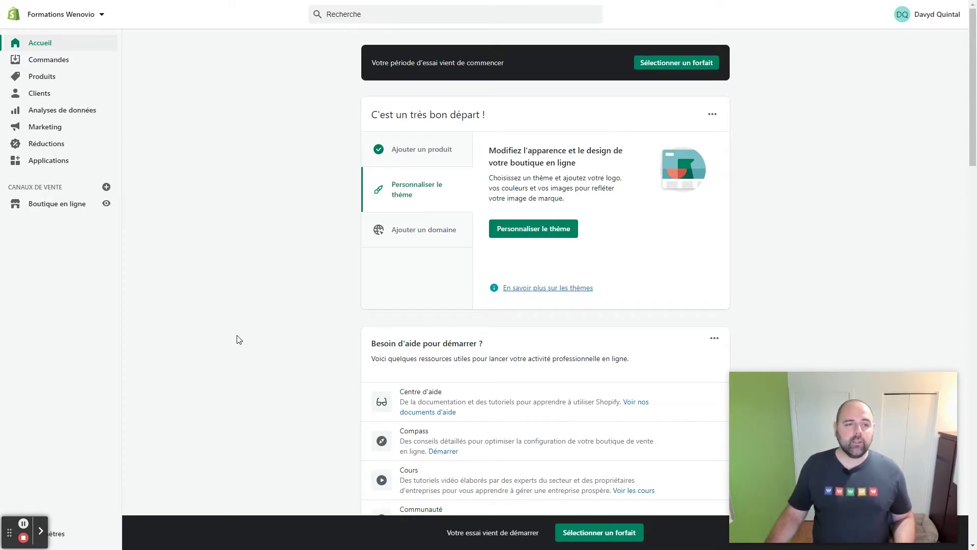
Step: Open the product "Diffuseur d'huiles essentielles pour l'auto" from the store's product list
left_click(40, 77)
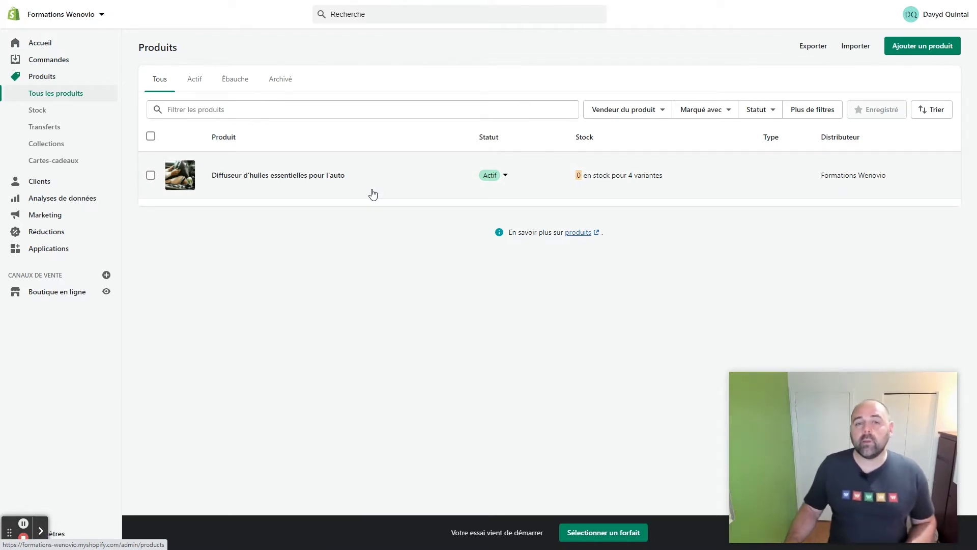
left_click(322, 177)
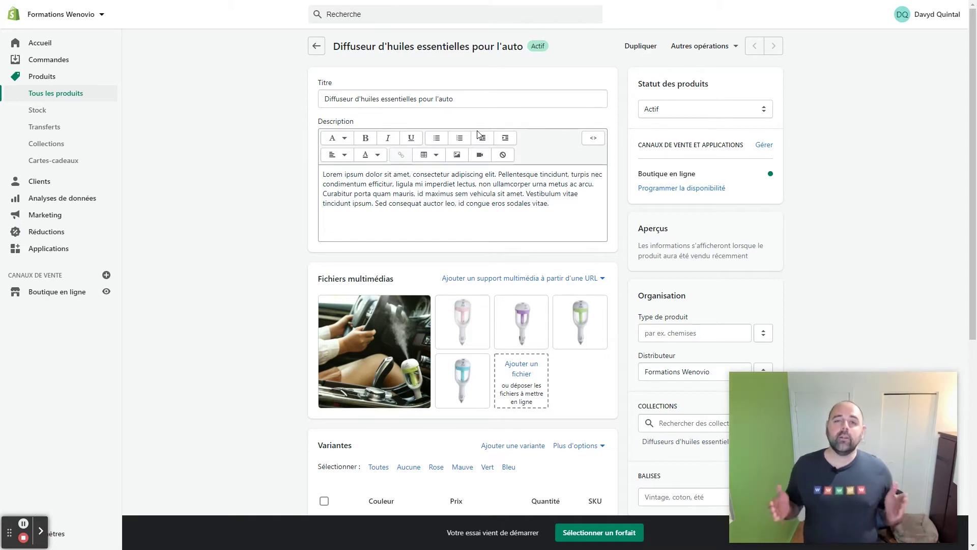
Step: Review the product's title, description text and media files
left_click(476, 97)
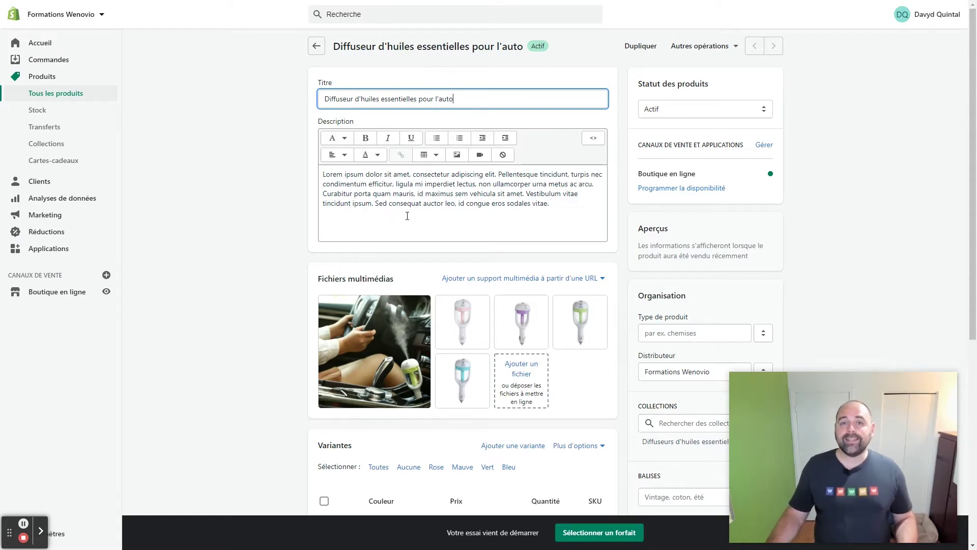
left_click_drag(560, 205, 316, 176)
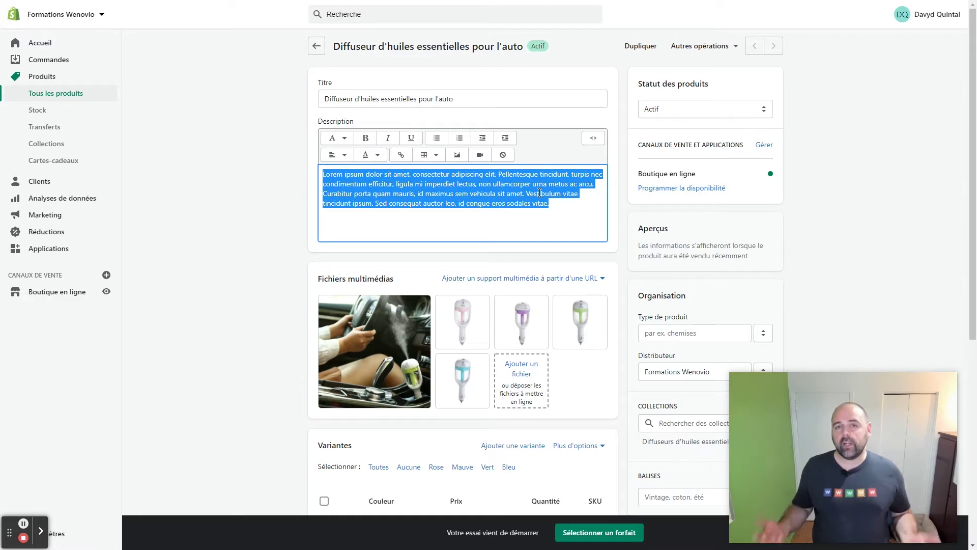
left_click(472, 204)
left_click_drag(550, 203, 315, 177)
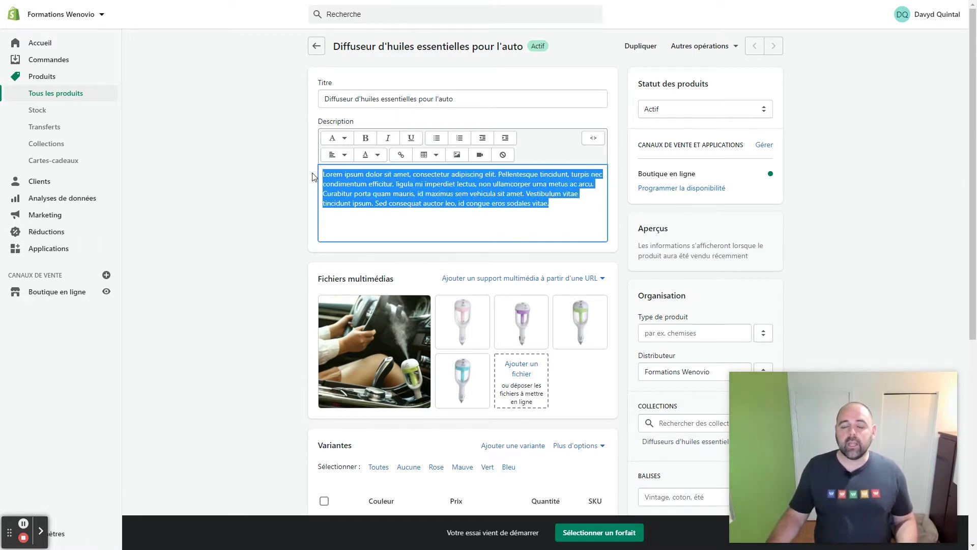
left_click(262, 196)
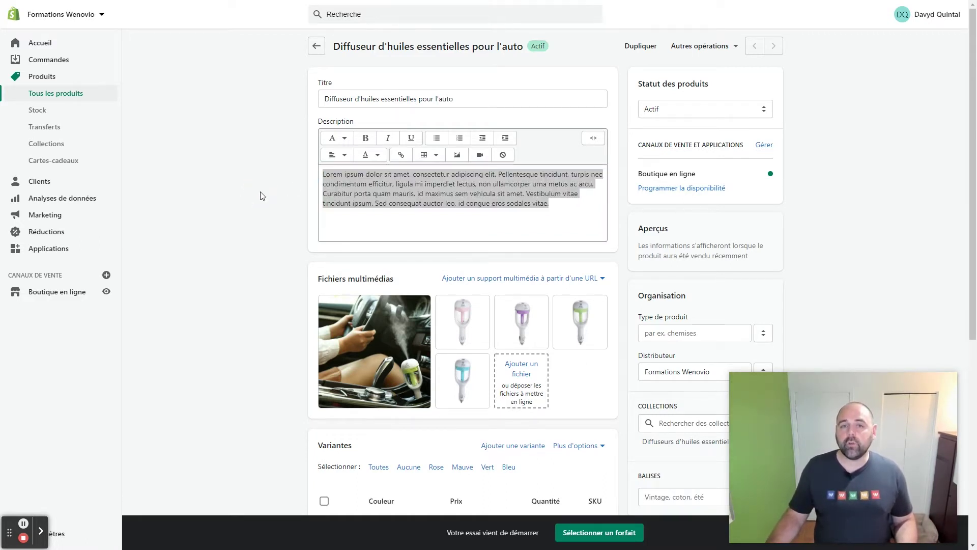
left_click(386, 205)
left_click(470, 203)
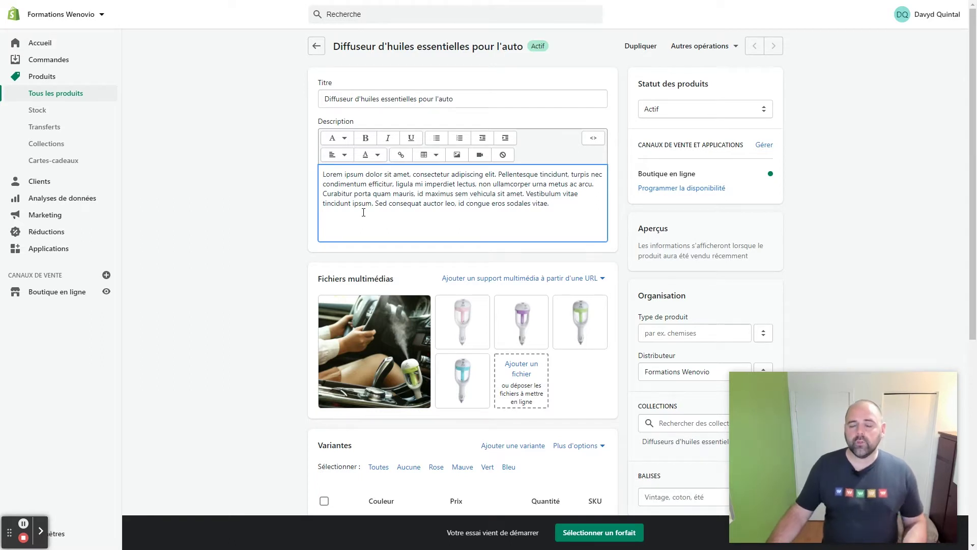
scroll(249, 265, "down", 3)
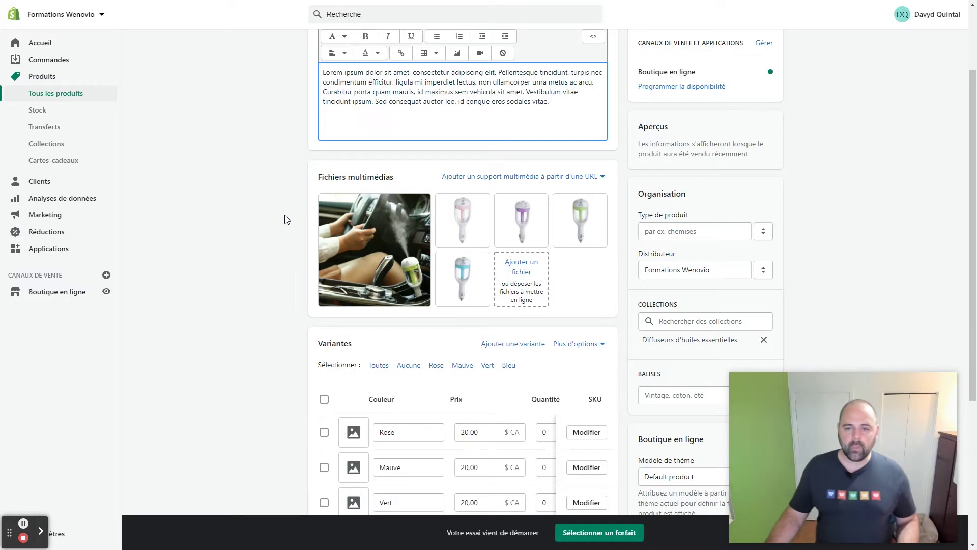
Step: Copy the full product title for reuse as image alternative text
scroll(200, 197, "up", 2)
left_click(490, 105)
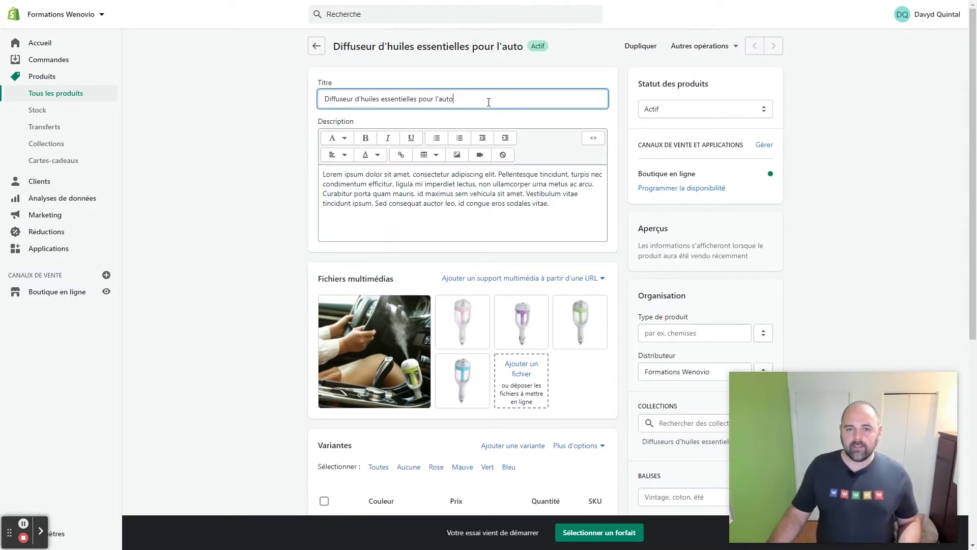
key("ctrl+a")
key("ctrl+c")
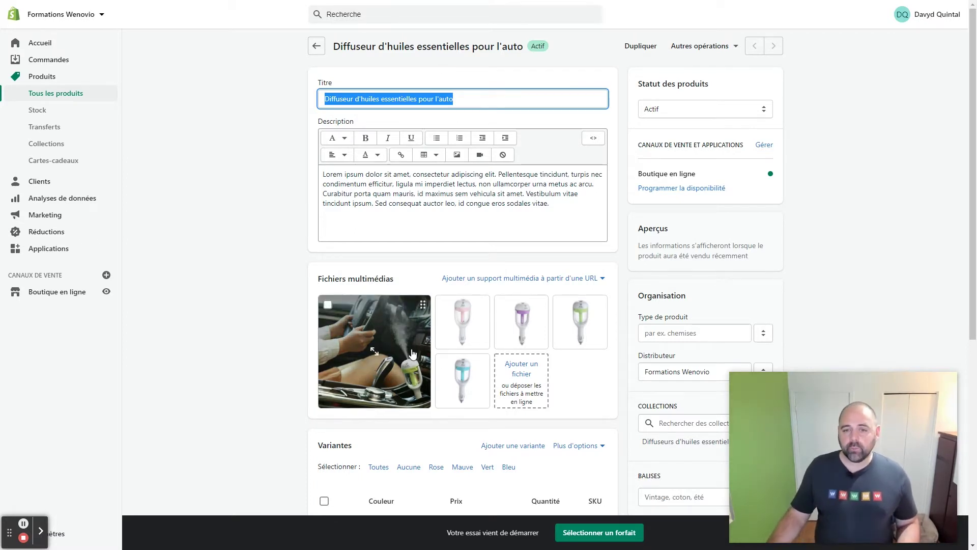
Step: Add and save the alternative text "Diffuseur d'huiles essentielles pour l'auto rose" on the pink diffuser image, and return to the product
mouse_move(444, 335)
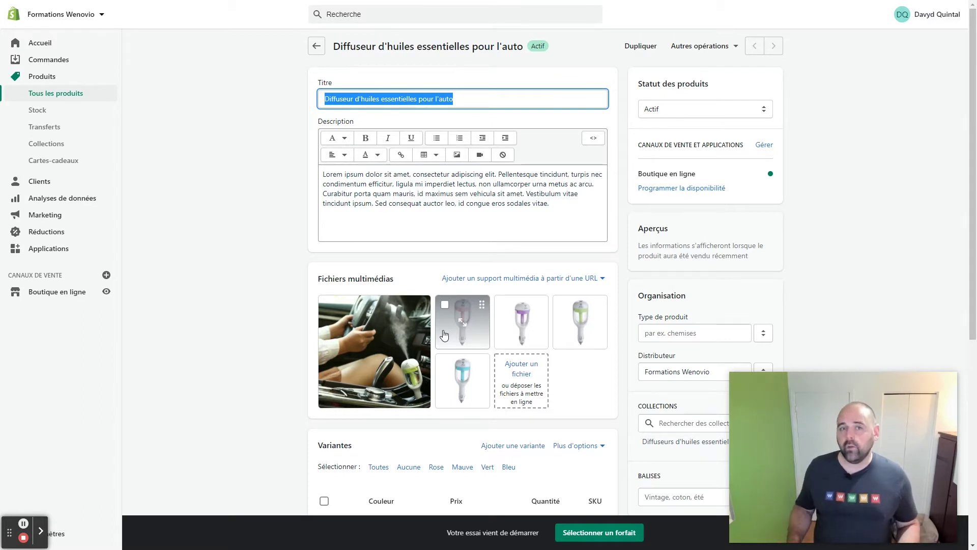
left_click(473, 315)
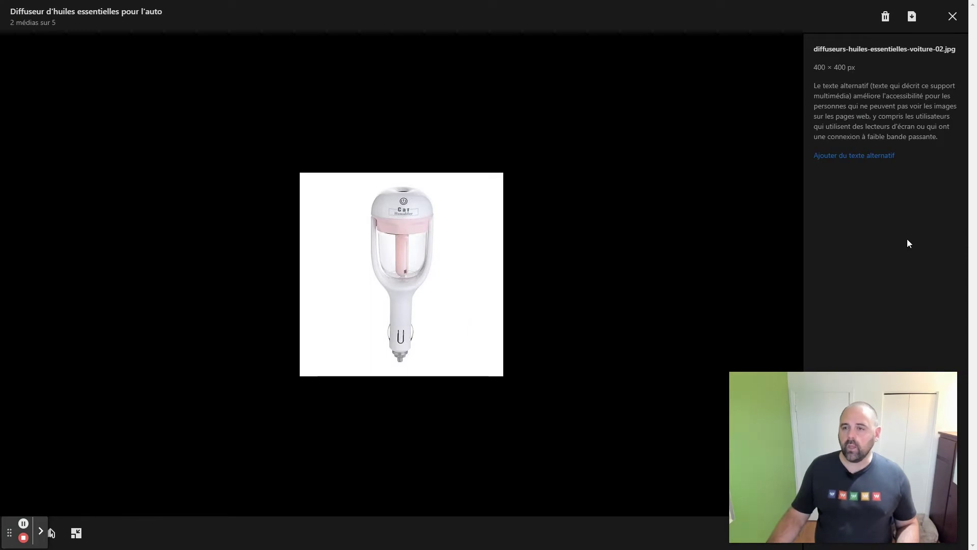
left_click(833, 157)
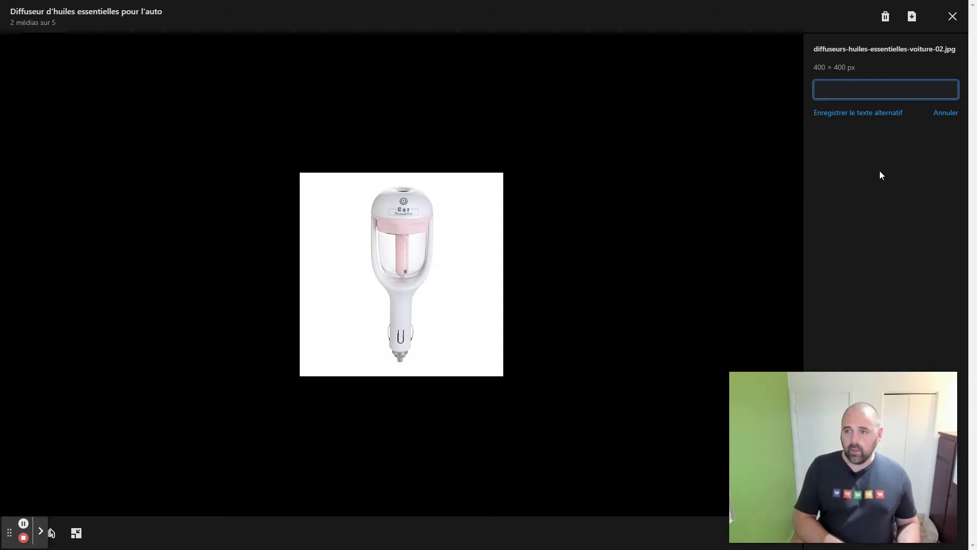
key("ctrl+v")
key("Right")
key("Right")
key("Right")
key("Right")
key("Right")
key("Right")
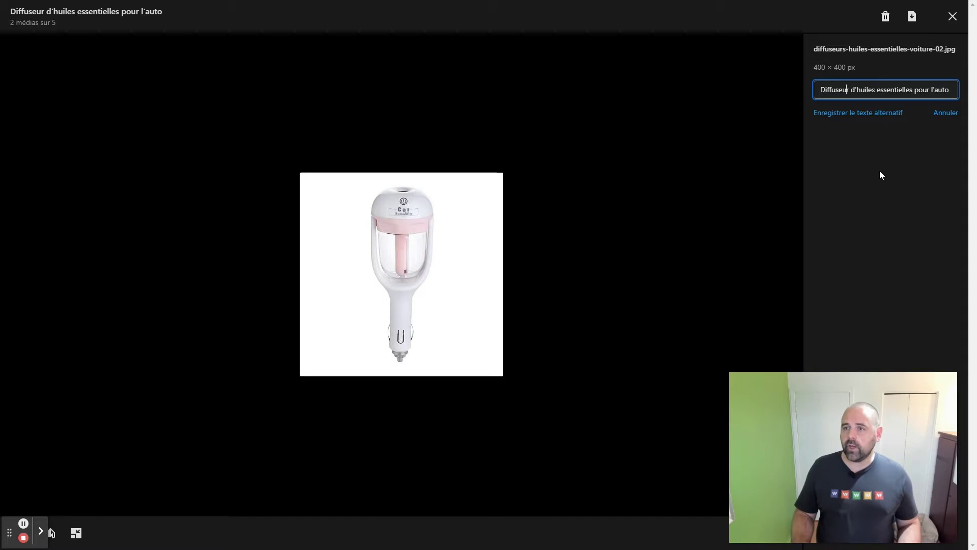
key("End")
type("rose")
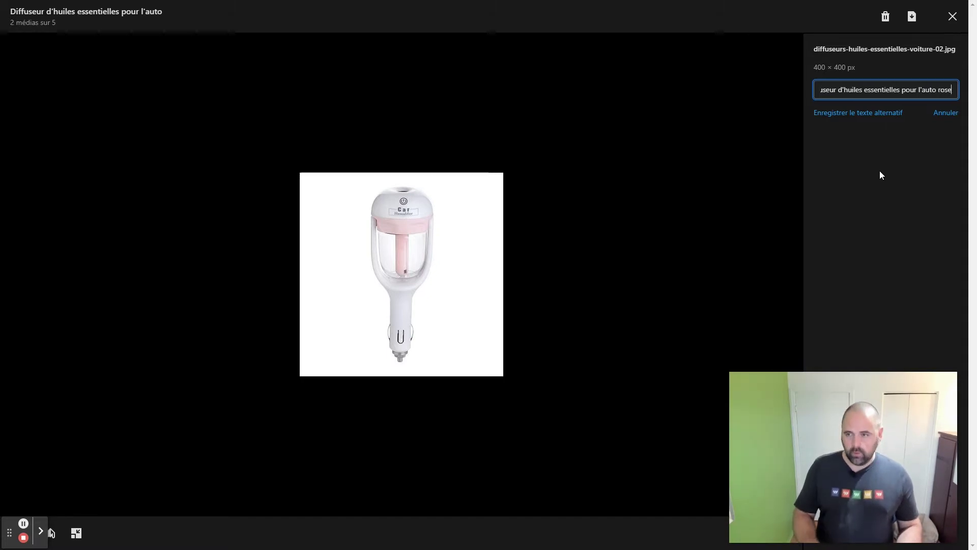
left_click(886, 114)
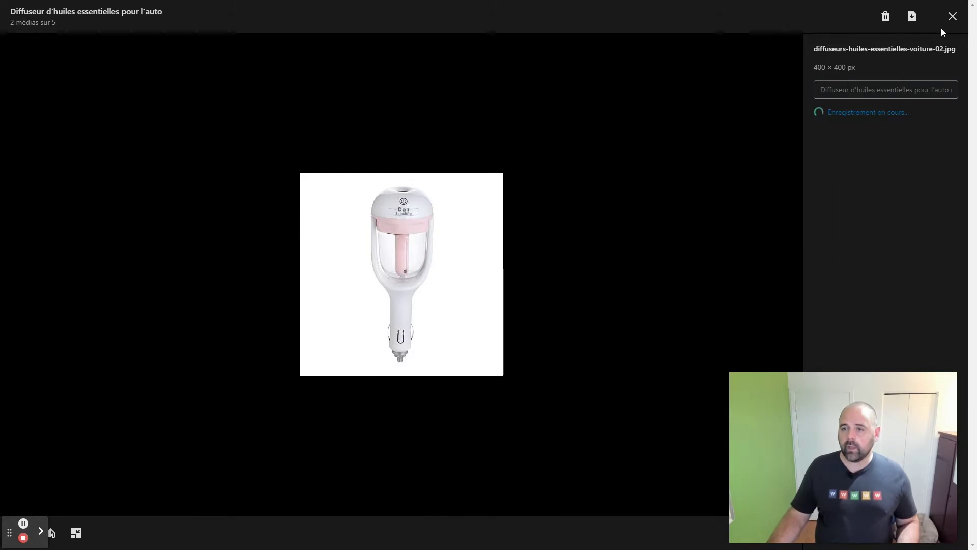
left_click(953, 17)
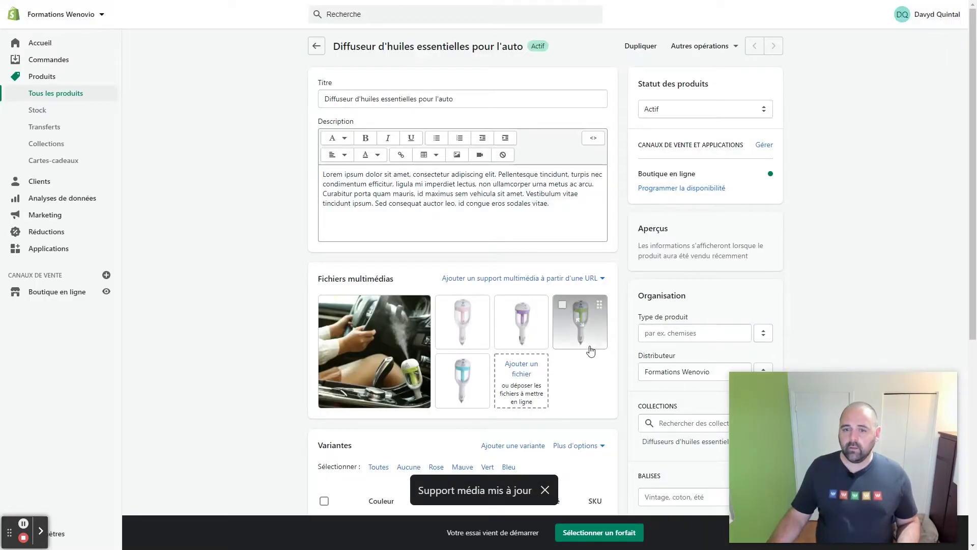
Step: Give the purple diffuser image the alternative text "Diffuseur d'huiles essentielles pour l'auto mauve" and save it
left_click(525, 313)
left_click(829, 156)
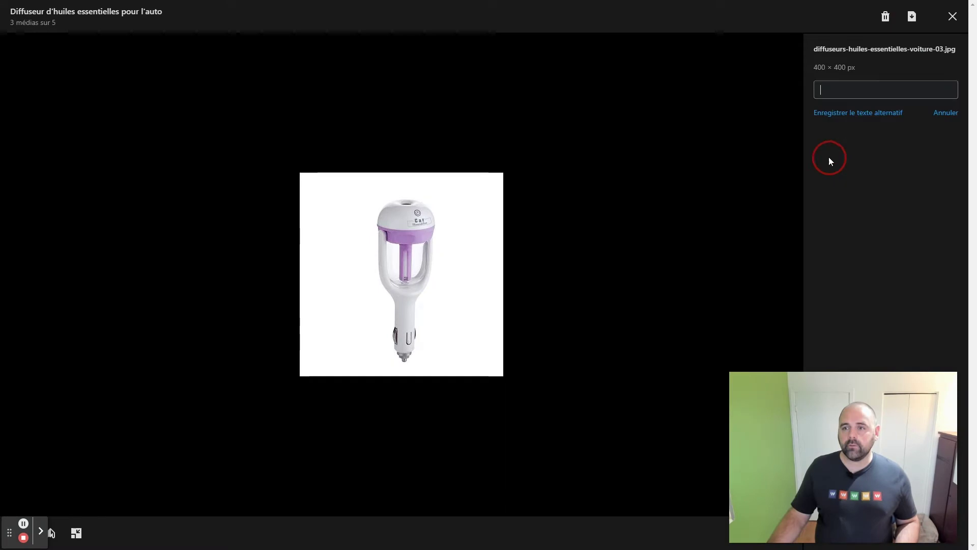
left_click(839, 88)
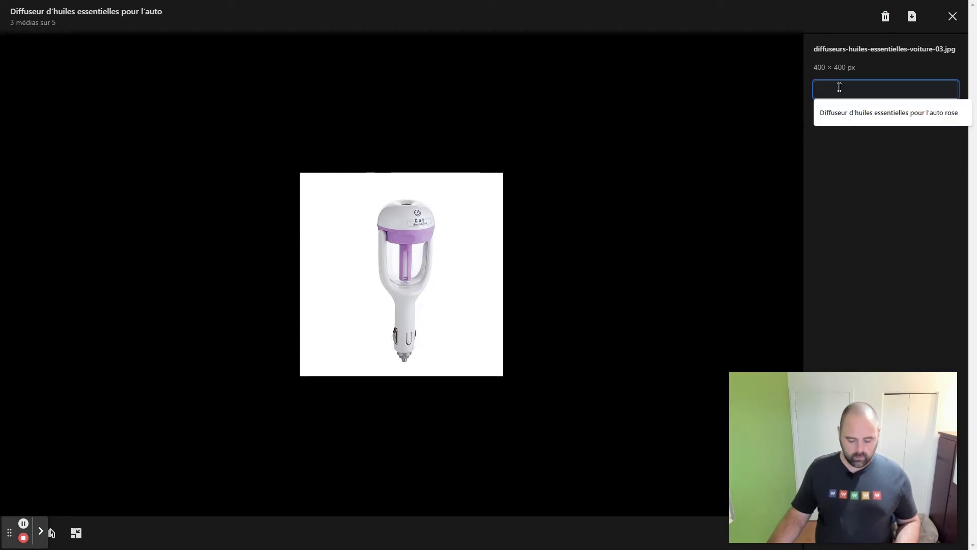
type("Diffuseur d'huiles essentielles pour l'auto")
type("mauve")
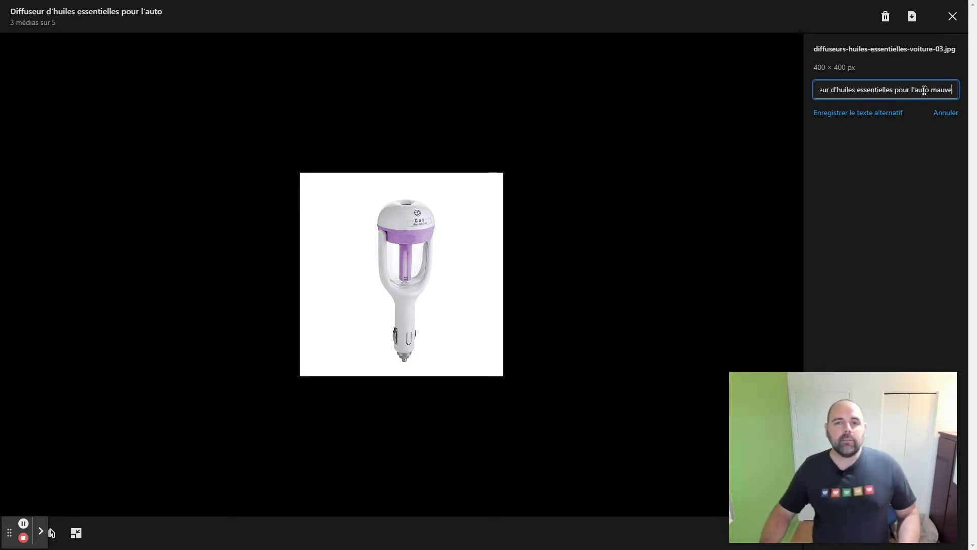
left_click(886, 112)
left_click(951, 17)
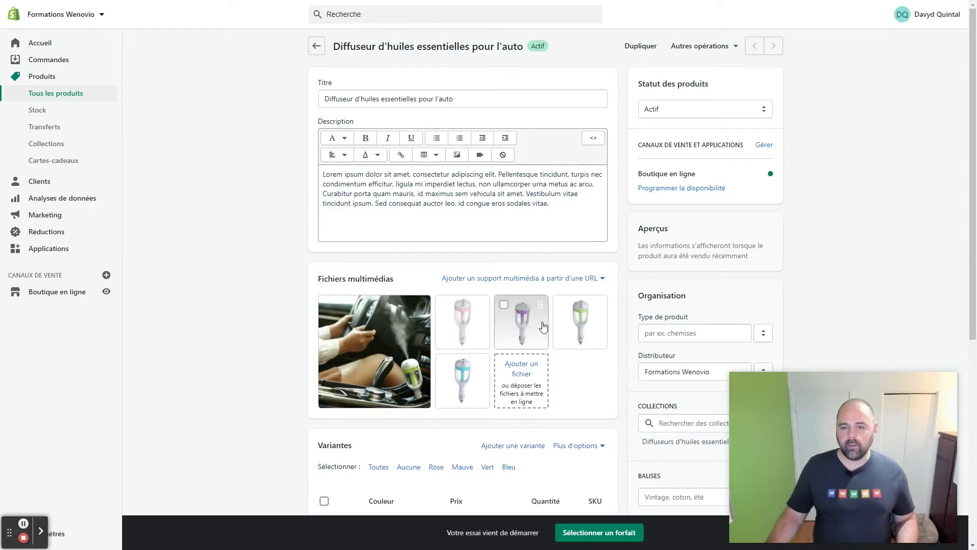
Step: Give the green diffuser image the alternative text "Diffuseur d'huiles essentielles pour l'auto vert" and save it
left_click(568, 326)
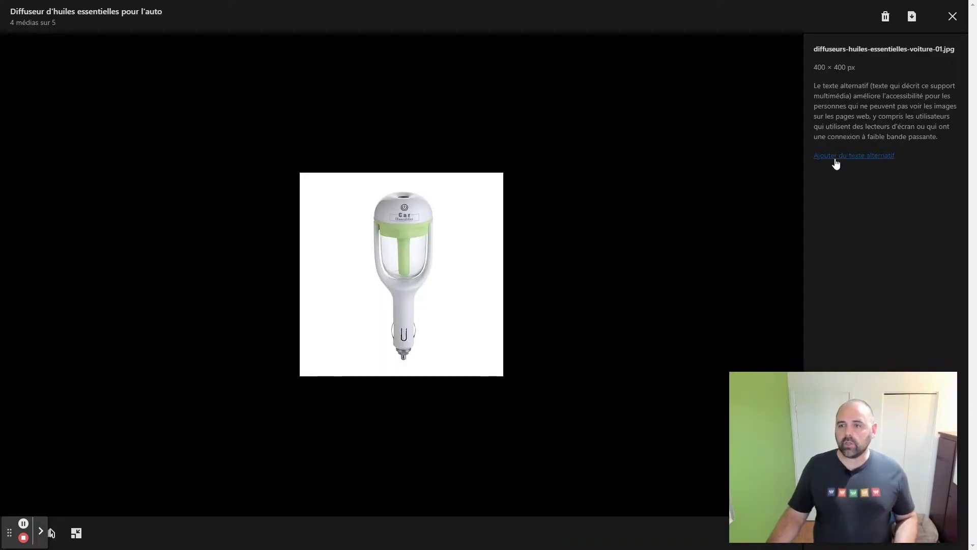
left_click(836, 158)
type("Diffuseur d'huiles essentielles pour l'auto")
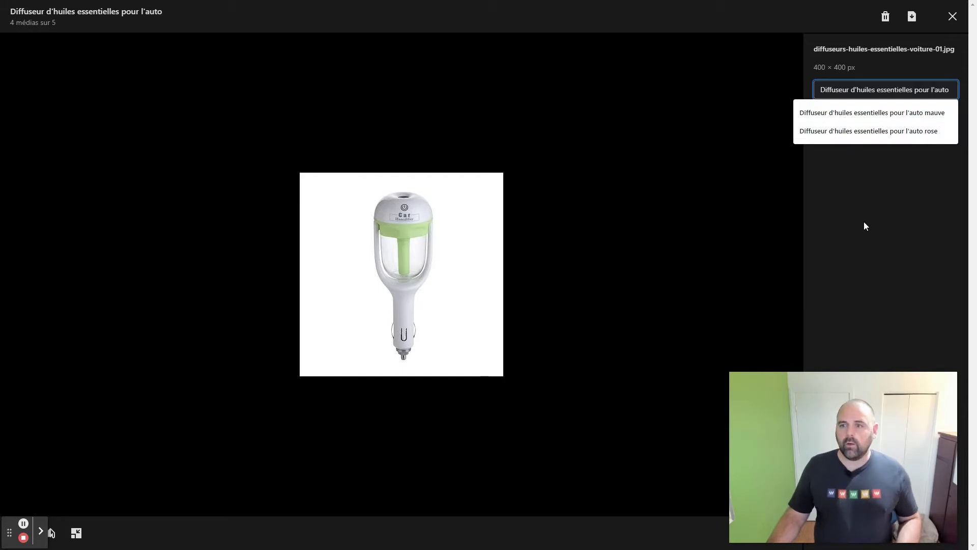
type("vet")
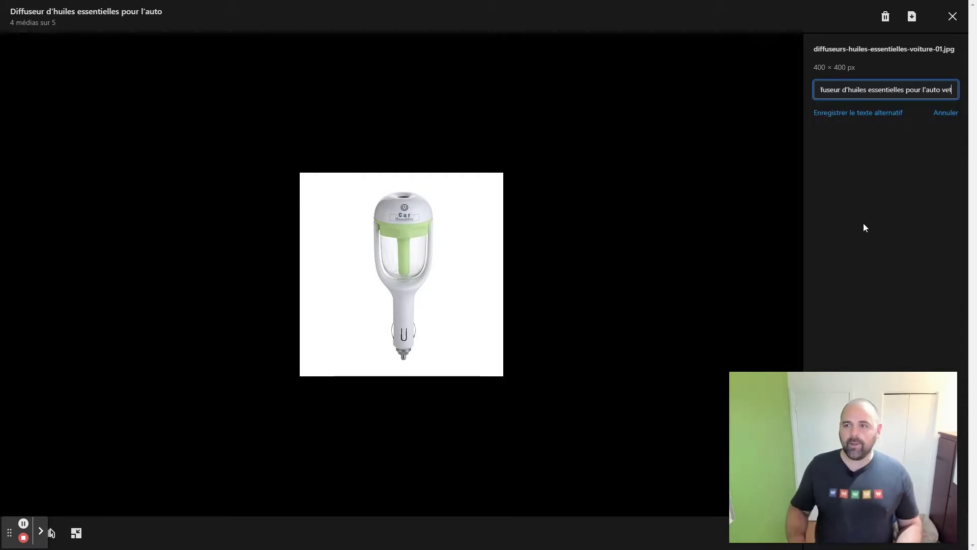
key("BackSpace")
type("rt")
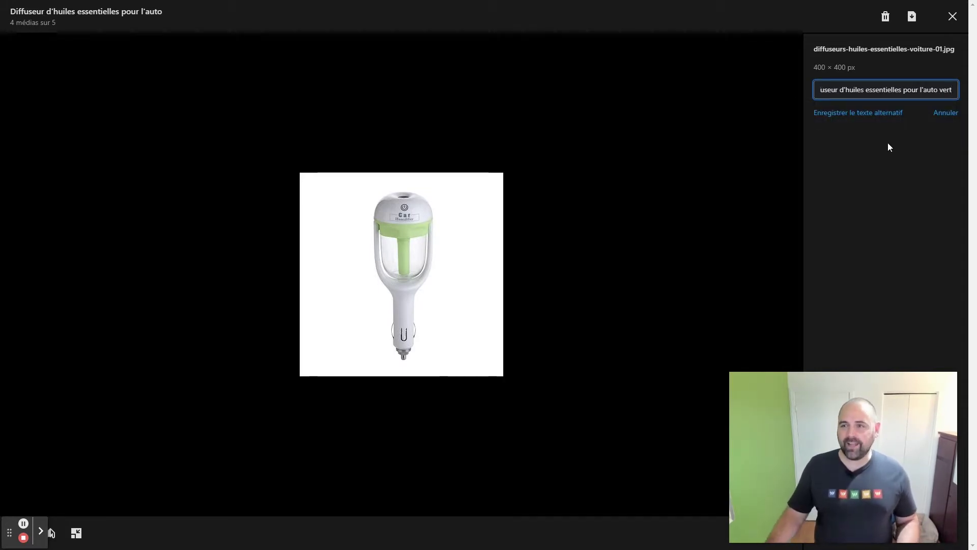
left_click(861, 116)
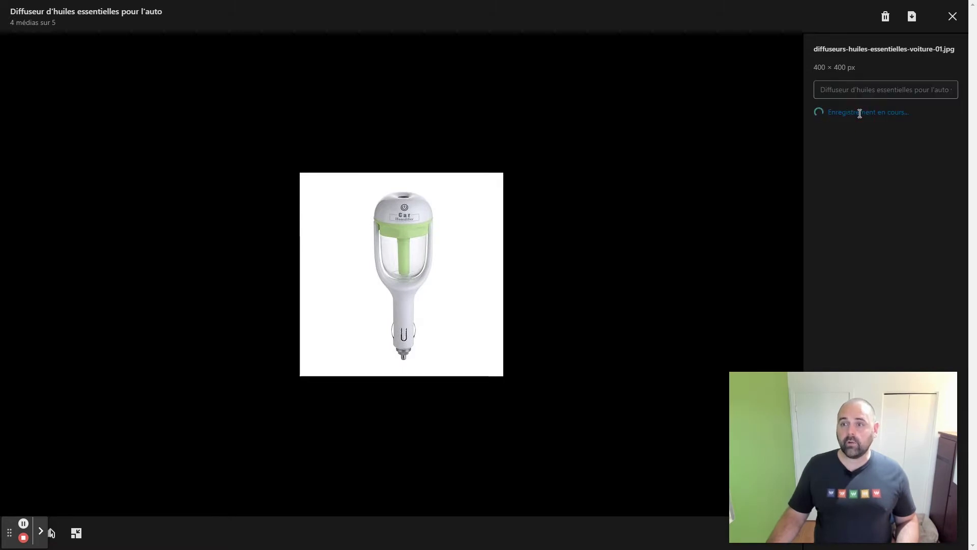
left_click(953, 16)
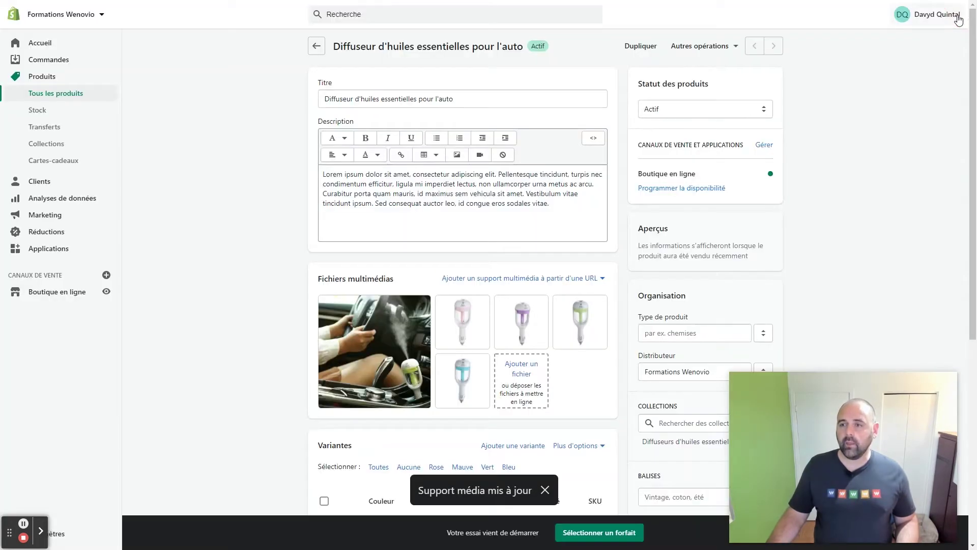
Step: Give the blue diffuser image the alternative text "Diffuseur d'huiles essentielles pour l'auto bleu" and save it
left_click(463, 379)
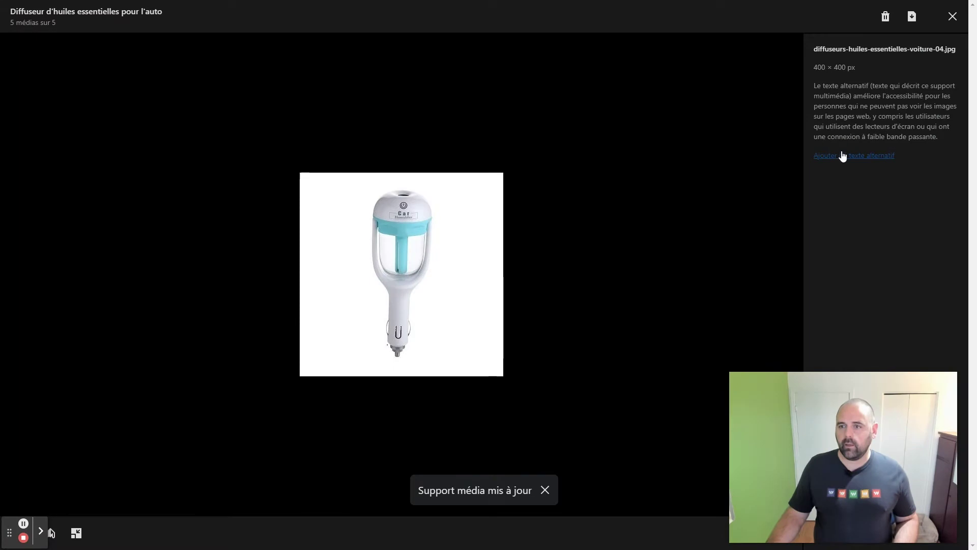
left_click(840, 155)
type("Diffuseur d'huiles essentielles pour l'auto")
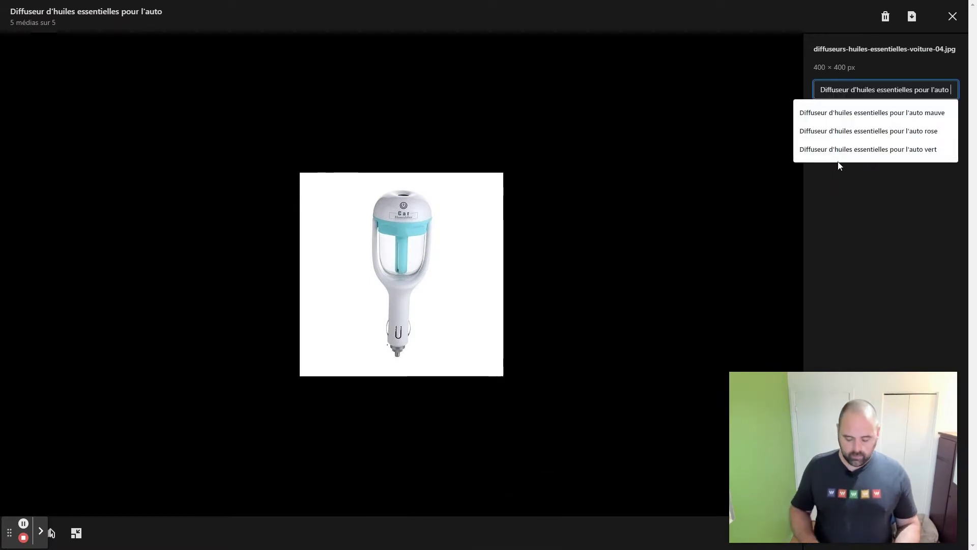
type("beu")
key("BackSpace")
key("BackSpace")
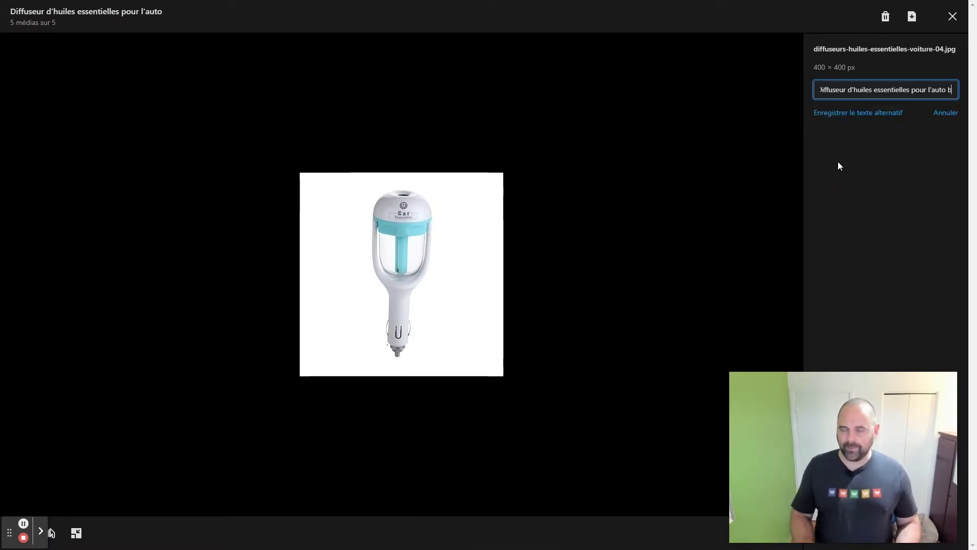
type("leu")
left_click(874, 117)
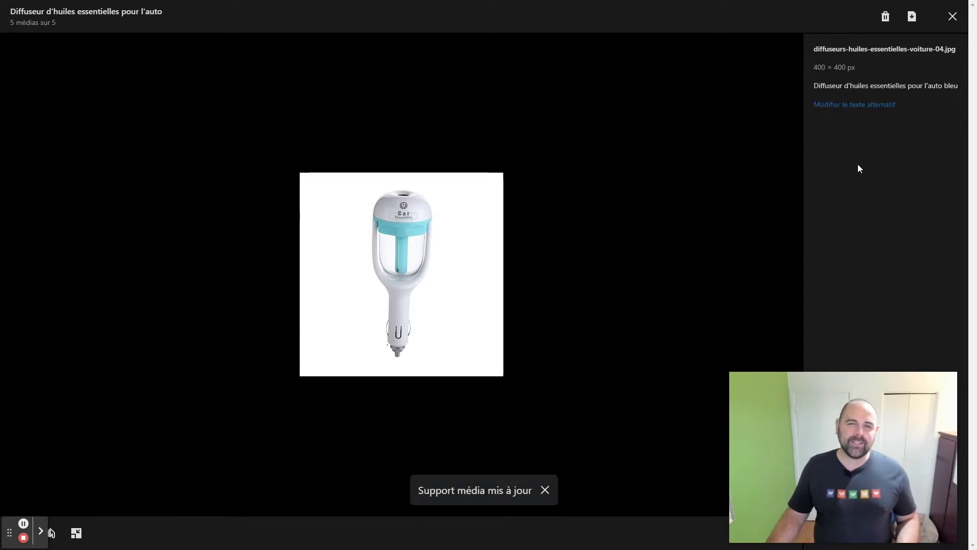
left_click(953, 16)
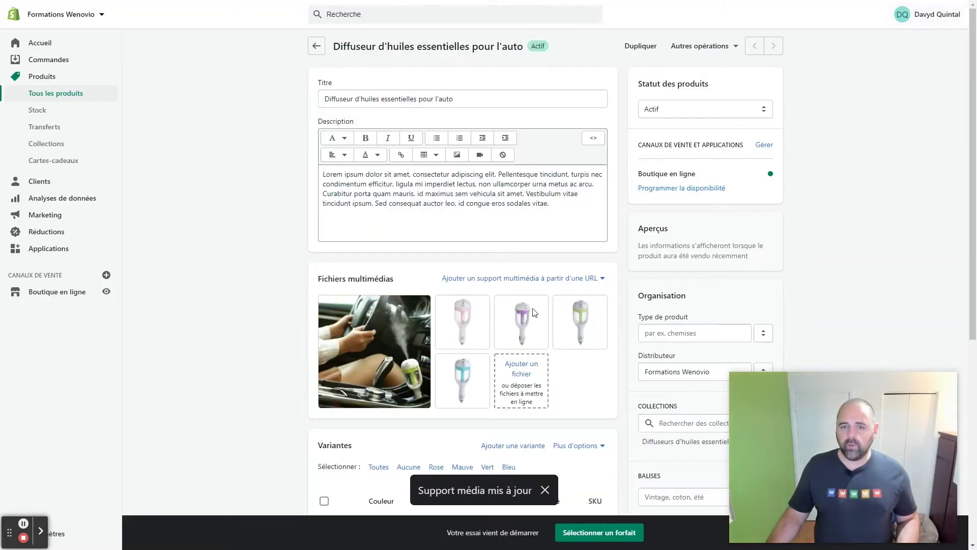
Step: Save "Diffuseur d'huiles essentielles pour l'auto" as the alternative text of the main image showing the diffuser in a car
left_click(383, 345)
left_click(831, 166)
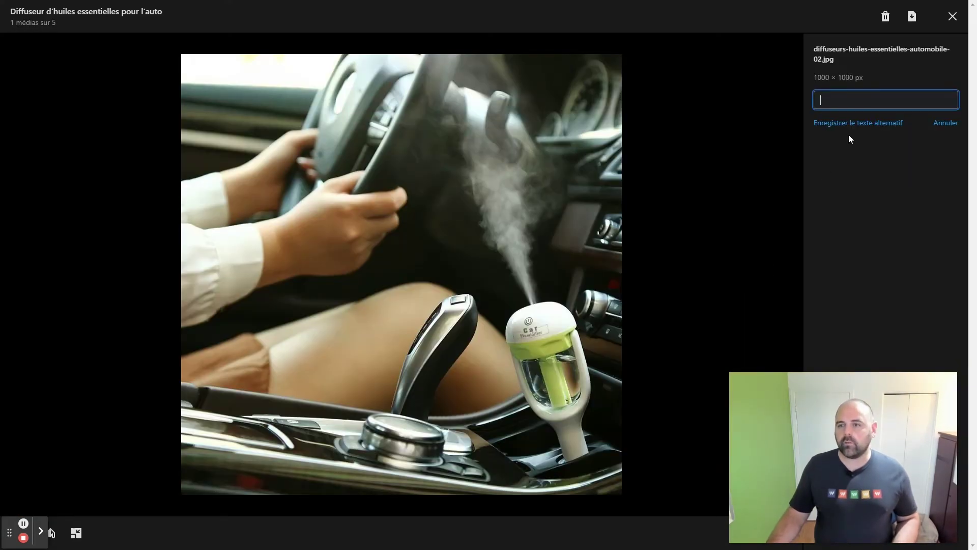
type("Diffuseur d'huiles essentielles pour l'auto")
left_click(945, 62)
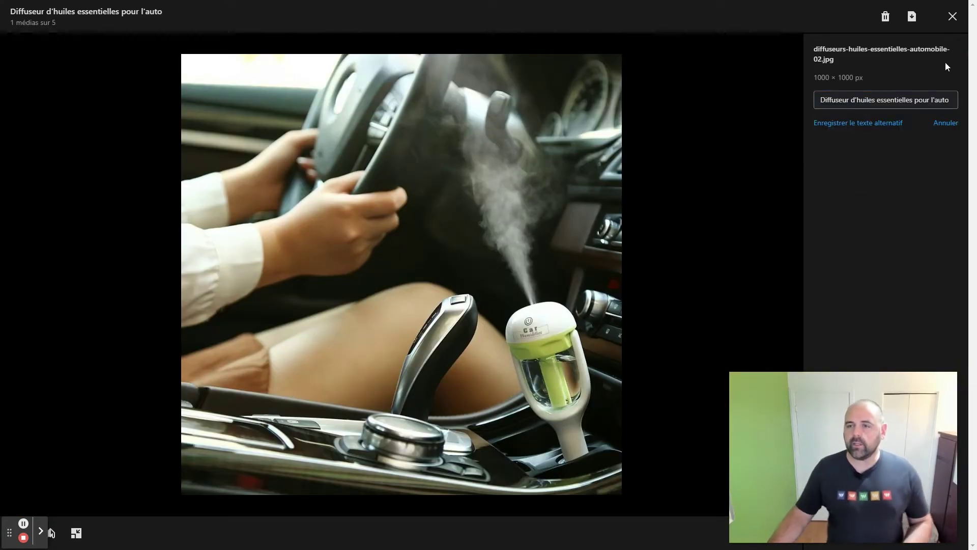
left_click(846, 123)
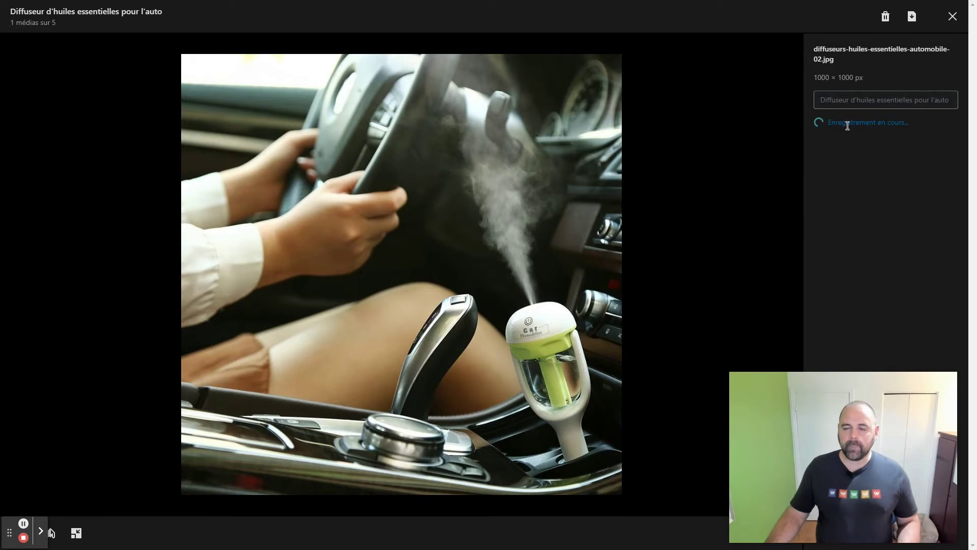
Step: Close the image viewer and compare the title and description in the product's search engine preview with the product description
left_click(950, 18)
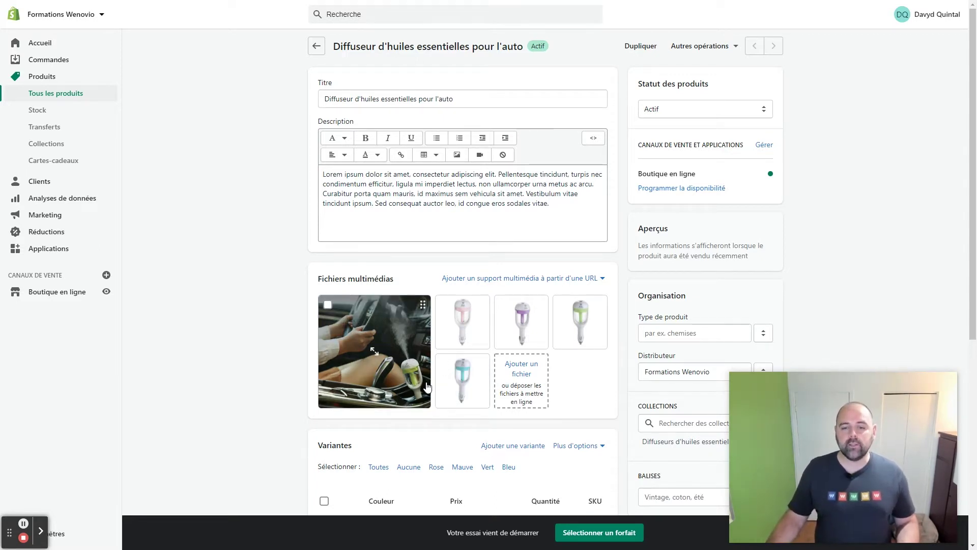
scroll(275, 315, "down", 3)
scroll(275, 315, "down", 3)
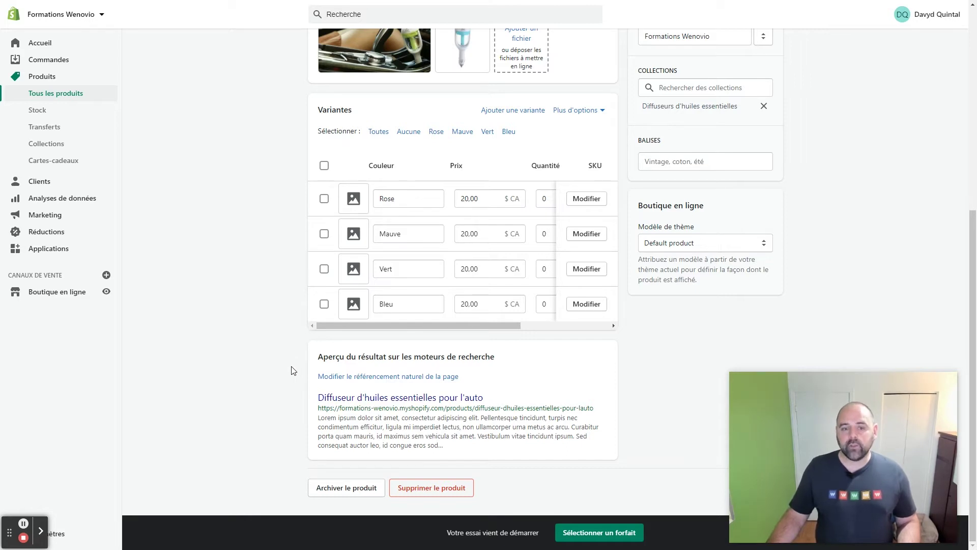
left_click_drag(320, 397, 524, 394)
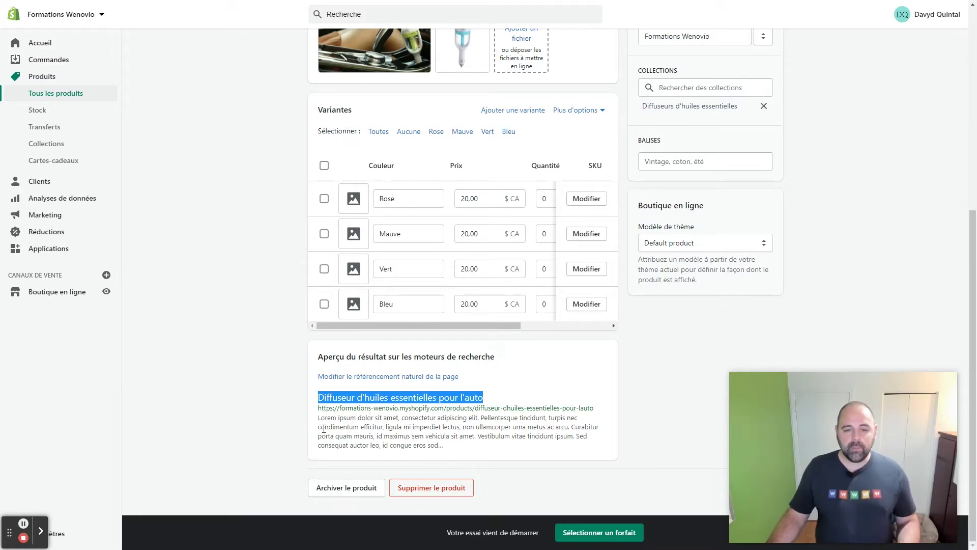
left_click_drag(318, 418, 476, 448)
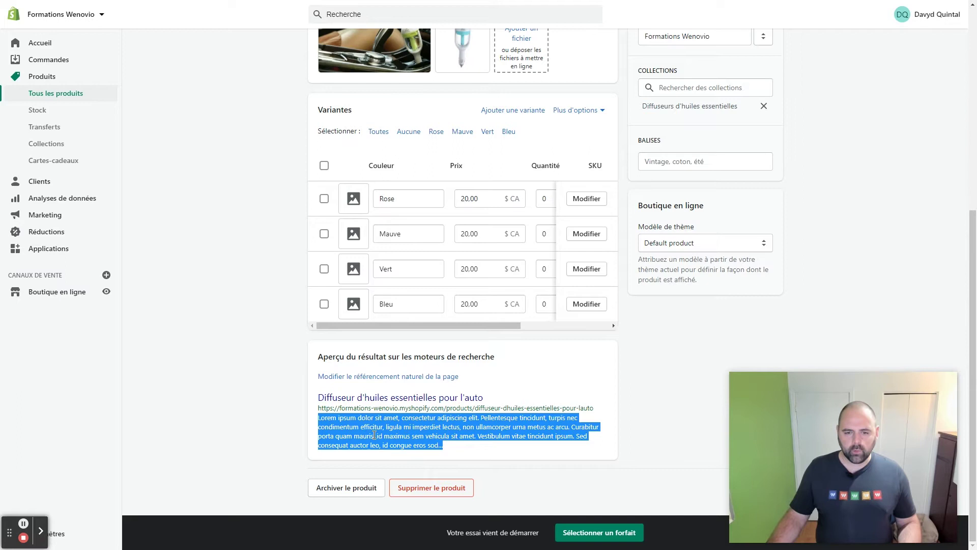
left_click(569, 427, "shift")
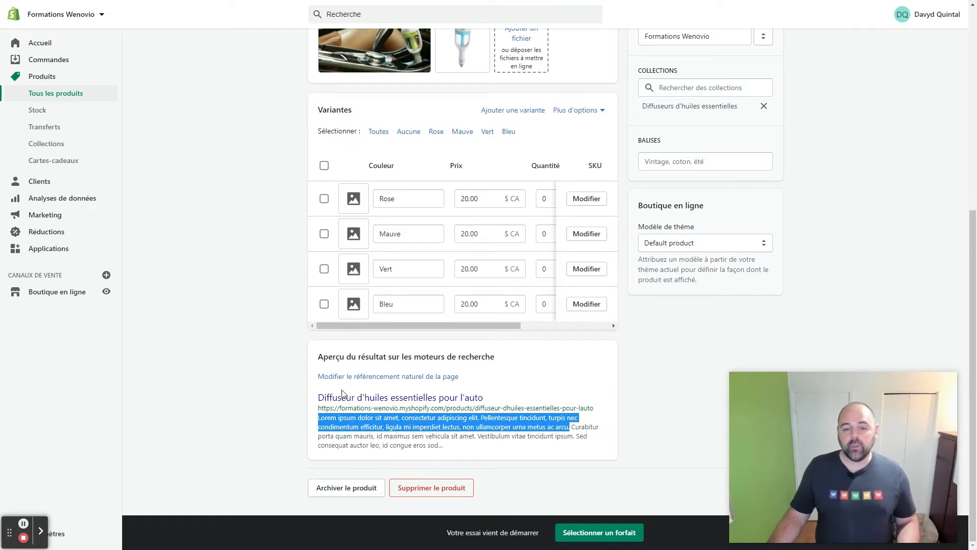
scroll(257, 351, "up", 7)
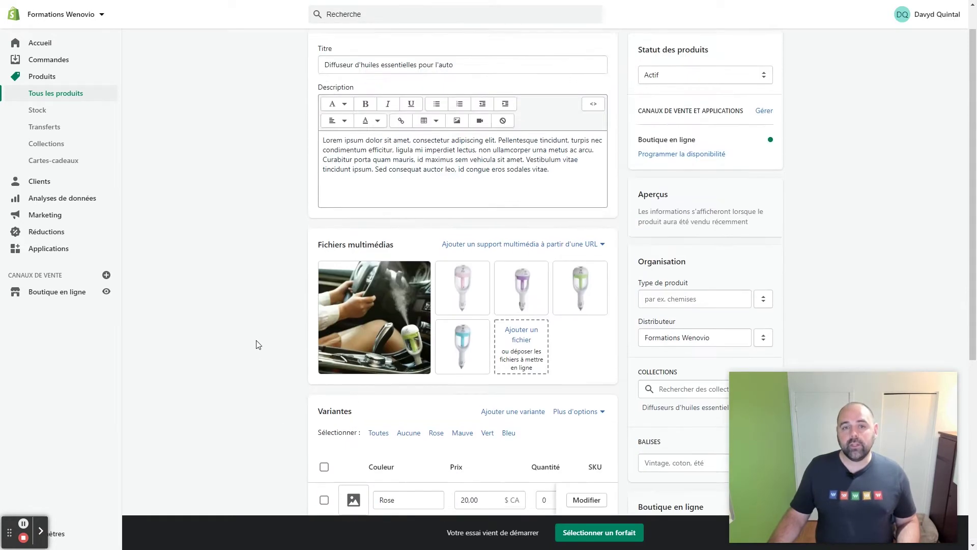
left_click_drag(323, 174, 385, 197)
scroll(217, 324, "down", 7)
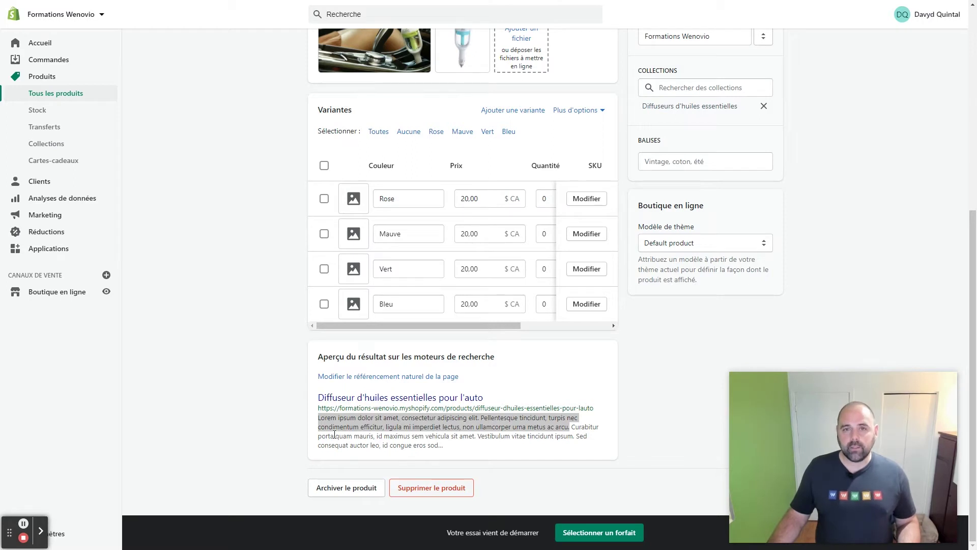
left_click(352, 430)
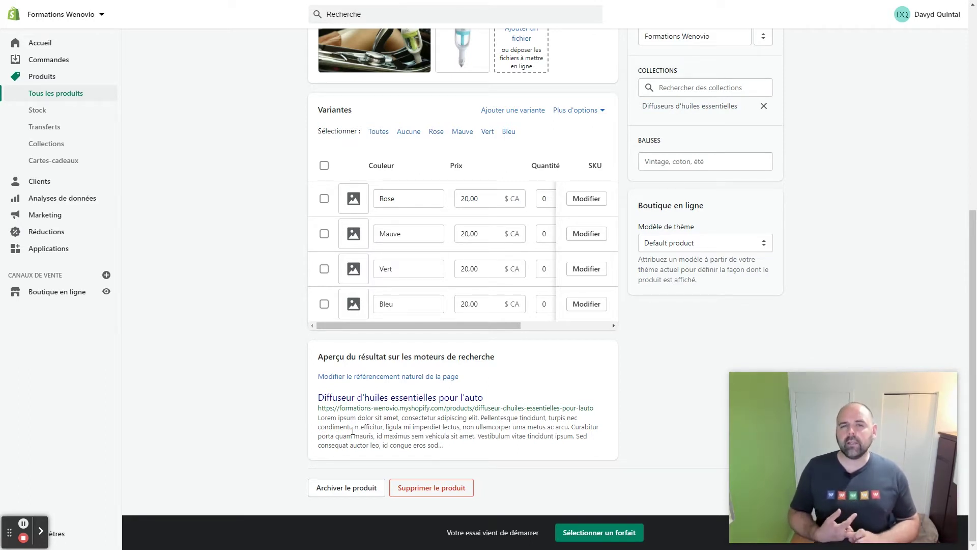
Step: Edit the page's search engine listing and set the meta title to "Diffuseur d'huiles essentielles pour l'auto innovateur"
left_click(331, 378)
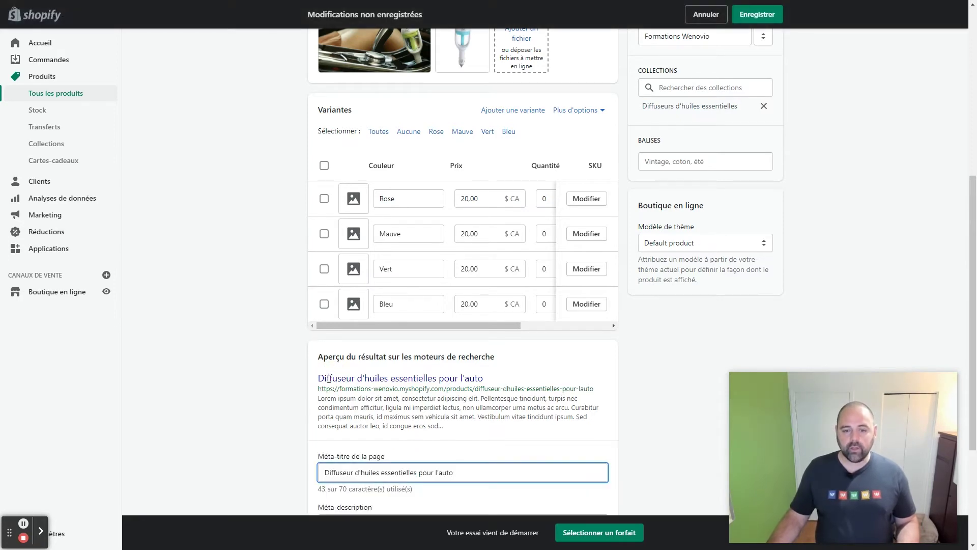
scroll(331, 446, "down", 3)
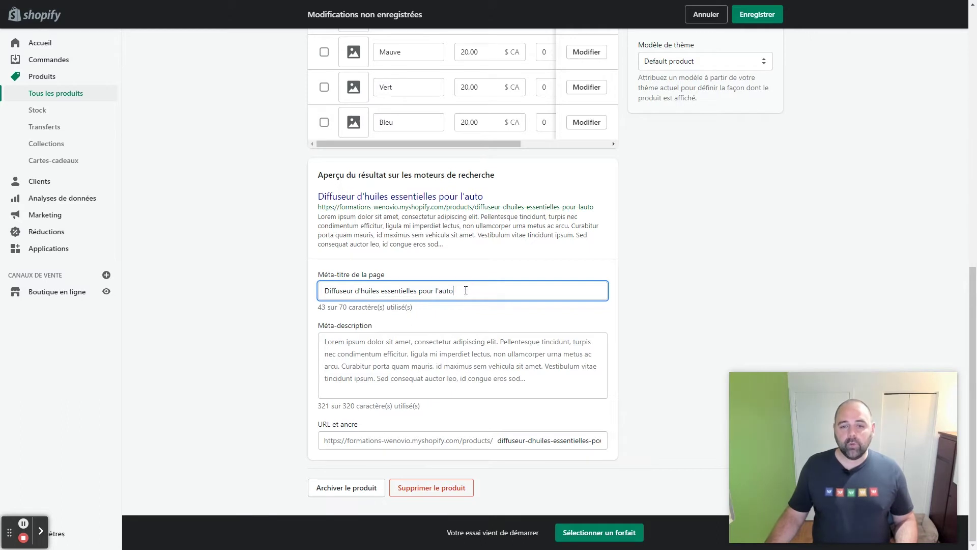
type("innovateur")
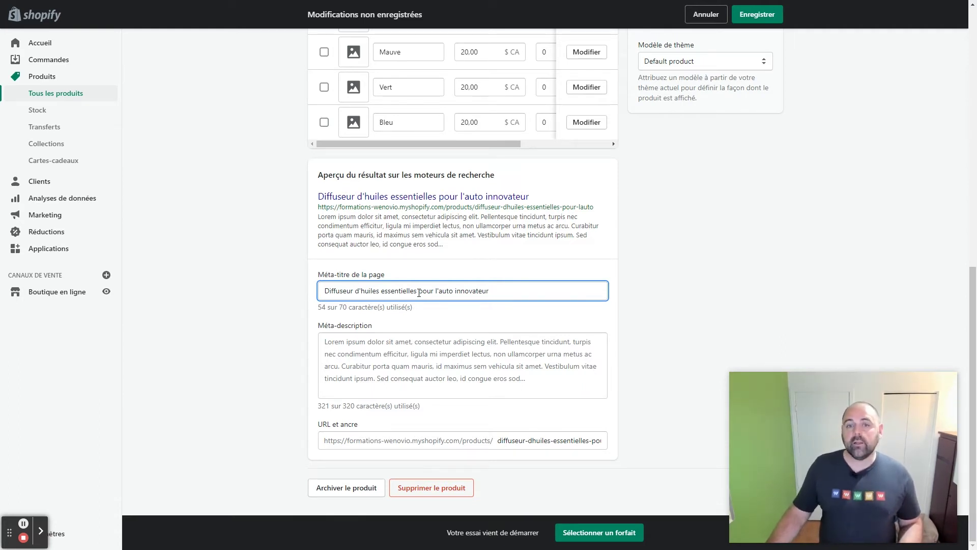
Step: Delete everything in the meta description from "Curabitur porta quam mauris" to the end
left_click(383, 344)
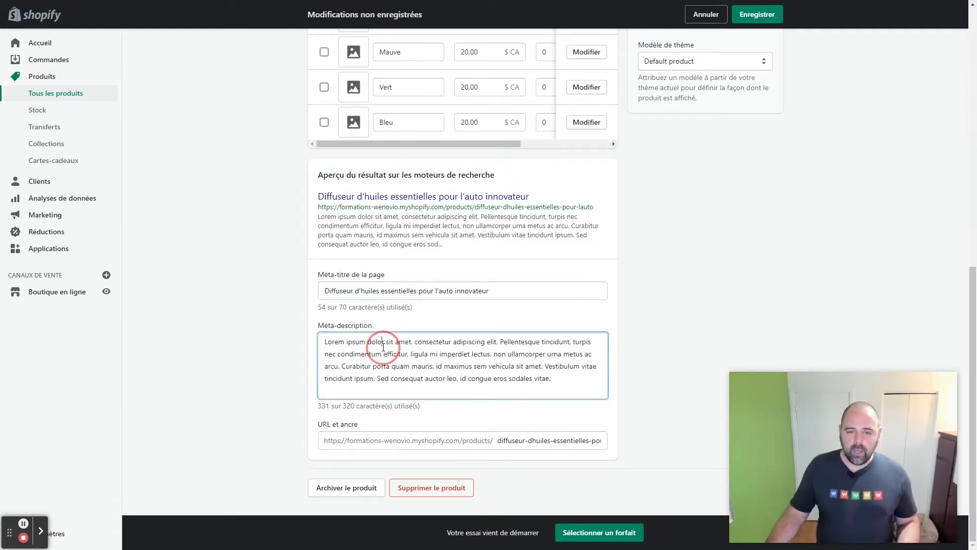
left_click(411, 367)
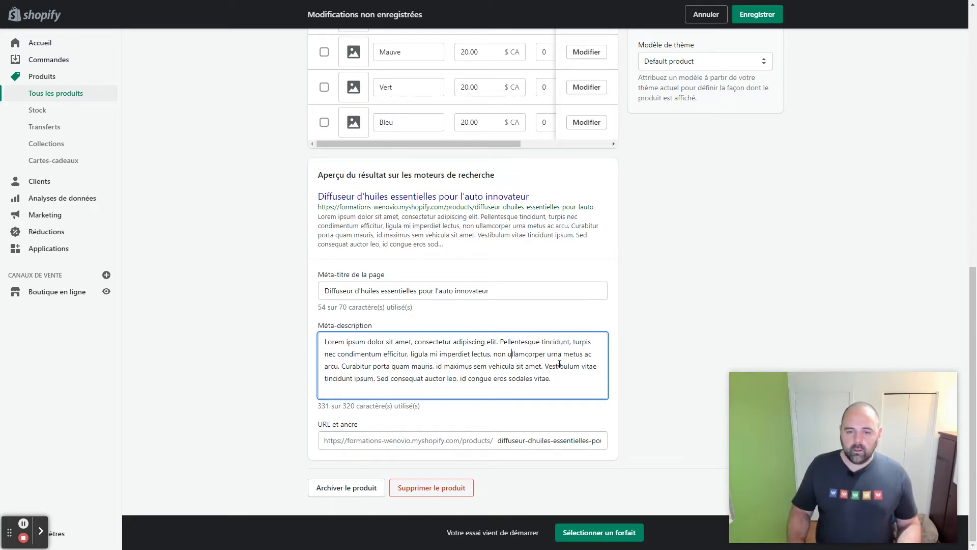
left_click(342, 366)
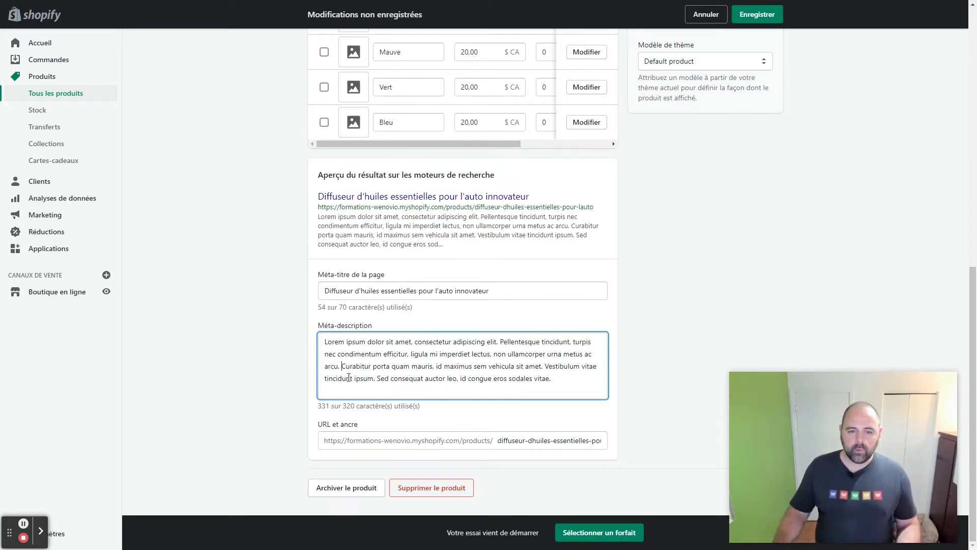
key("ctrl+shift+End")
key("BackSpace")
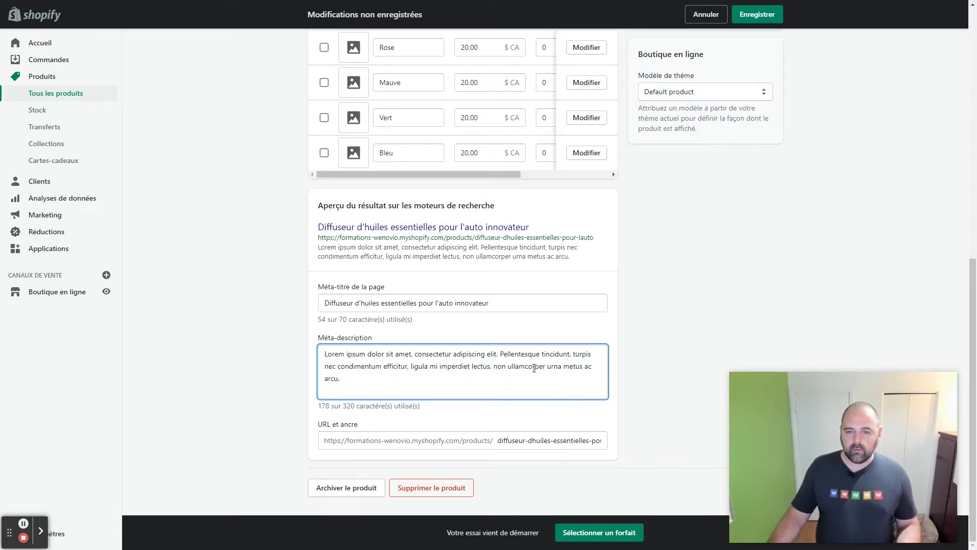
Step: Replace "urna metus ac arcu." at the end of the meta description so it closes with "non ullamcorper."
left_click(509, 367)
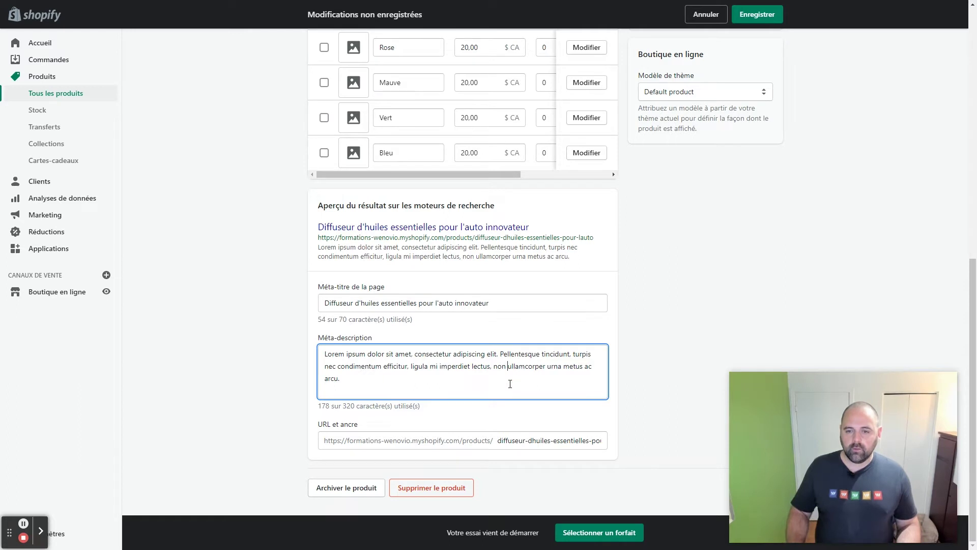
key("Right")
key("Right")
key("Right")
key("Right")
key("Right")
key("Right")
key("Right")
key("shift+Down")
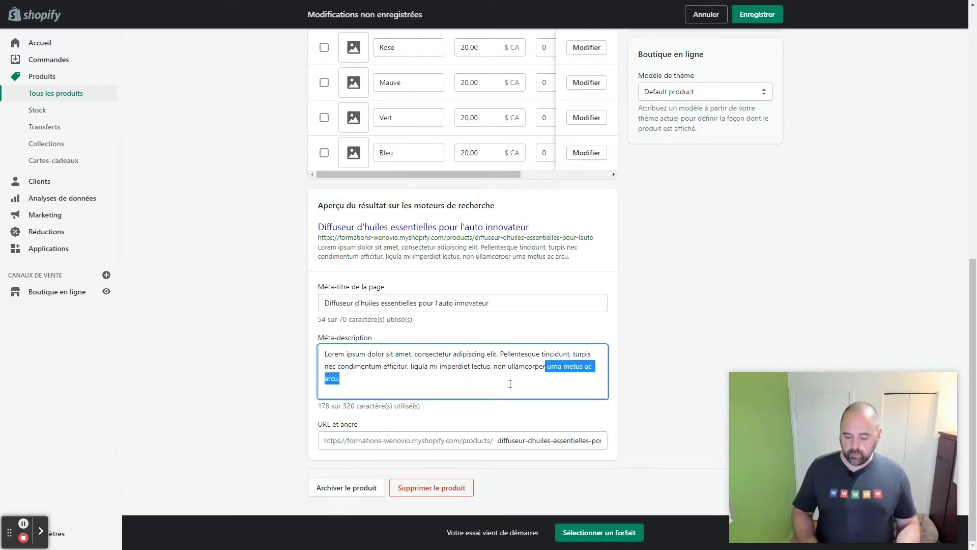
type(".")
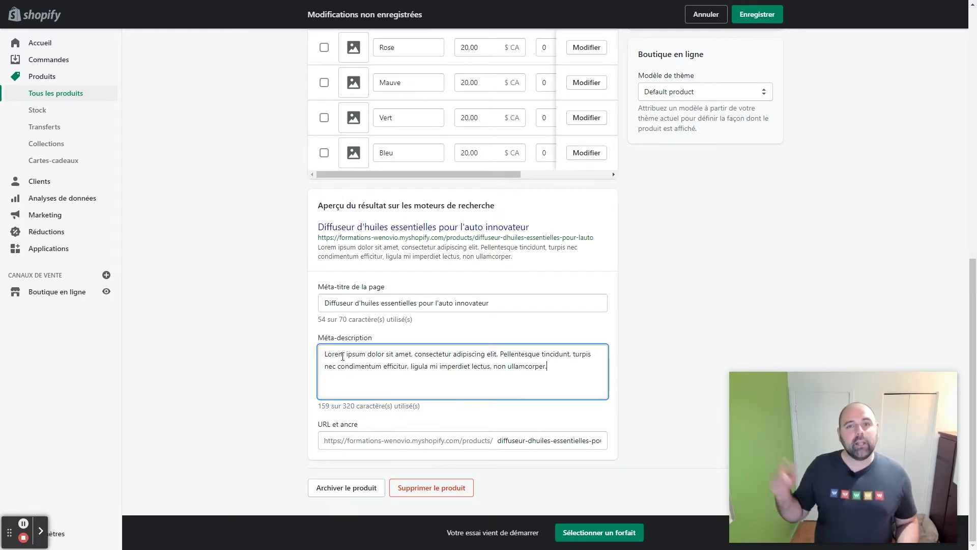
Step: Examine the shortened meta description and how the words are separated along the product's URL handle
left_click_drag(542, 367, 321, 332)
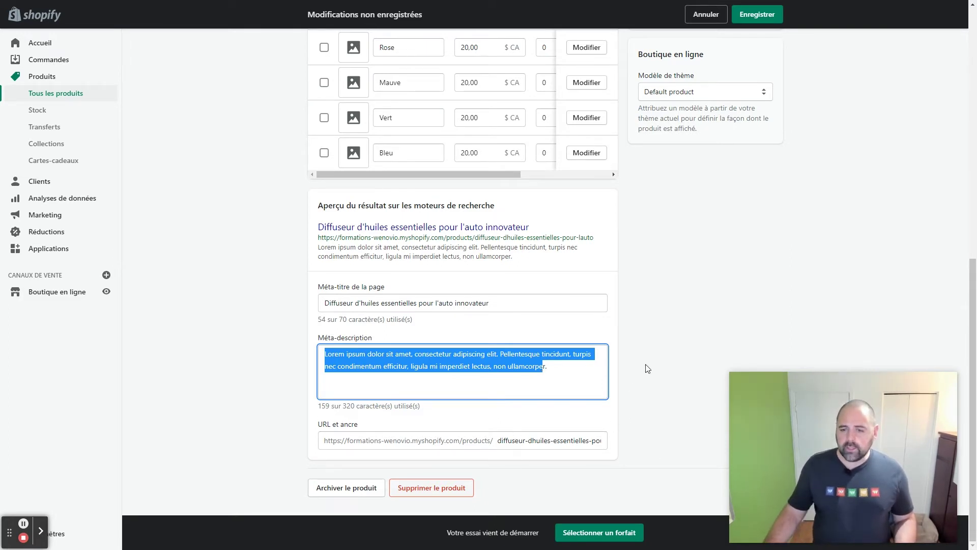
left_click(503, 440)
key("Right")
key("Right")
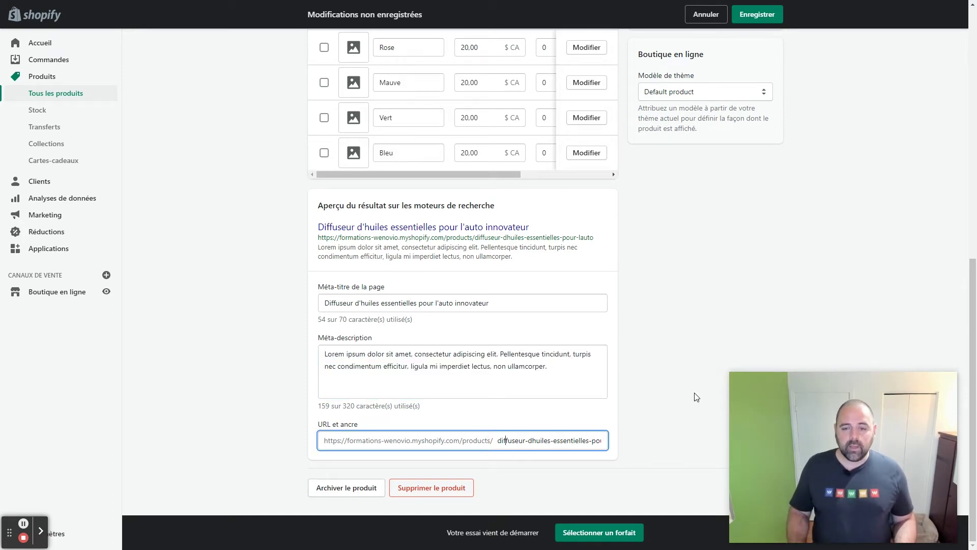
key("Right")
key("Right")
key("Right")
key("Right")
key("Right")
key("Right")
key("Right")
key("Right")
key("Right")
key("Right")
key("Right")
key("Right")
key("Right")
key("Right")
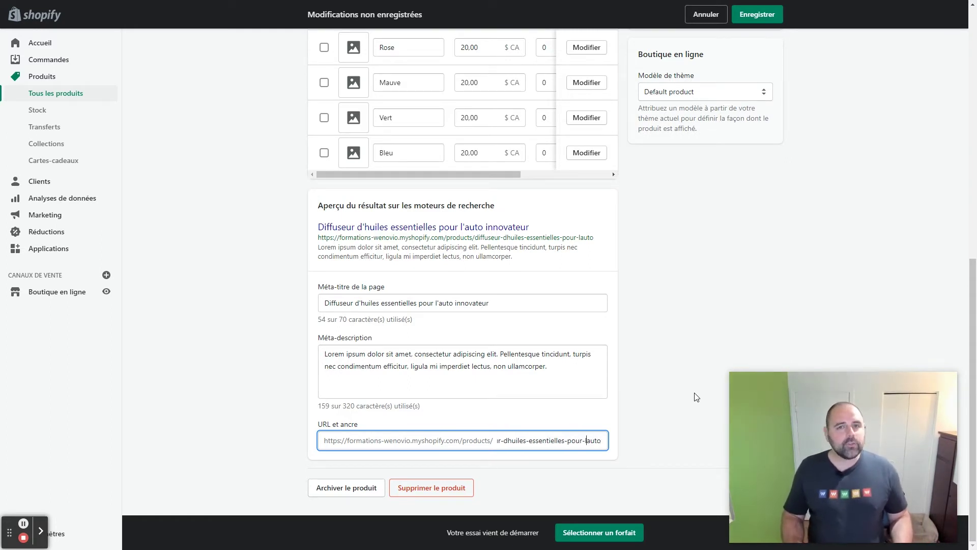
key("Left")
key("Left")
key("Left")
key("Left")
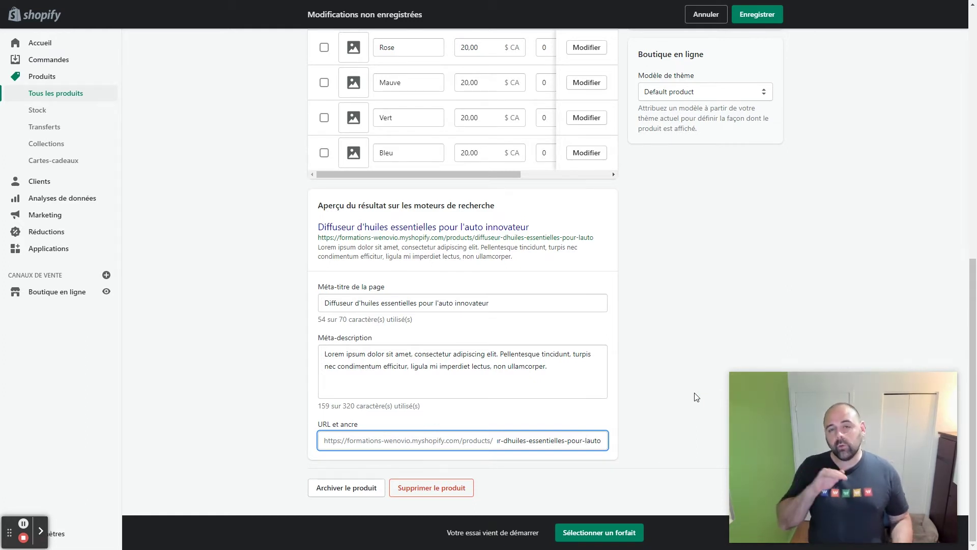
Step: Try removing the hyphen between "essentielles" and "pour" in the URL handle, and put it back
left_click(565, 440)
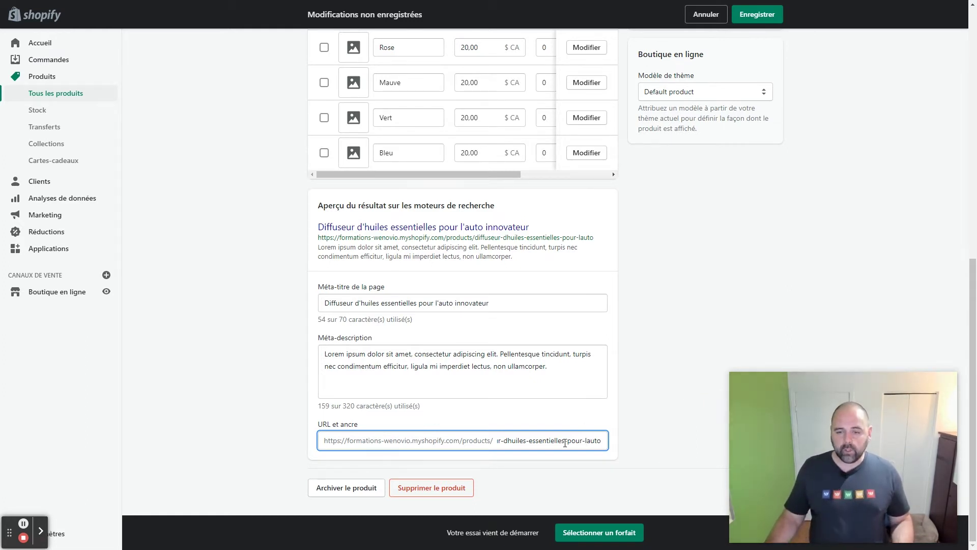
key("Delete")
type("_")
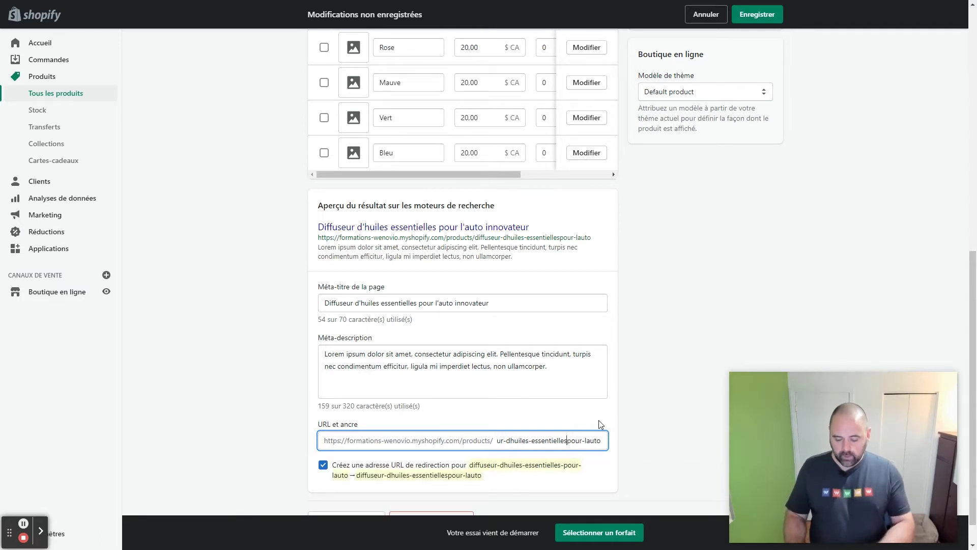
key("BackSpace")
type("-")
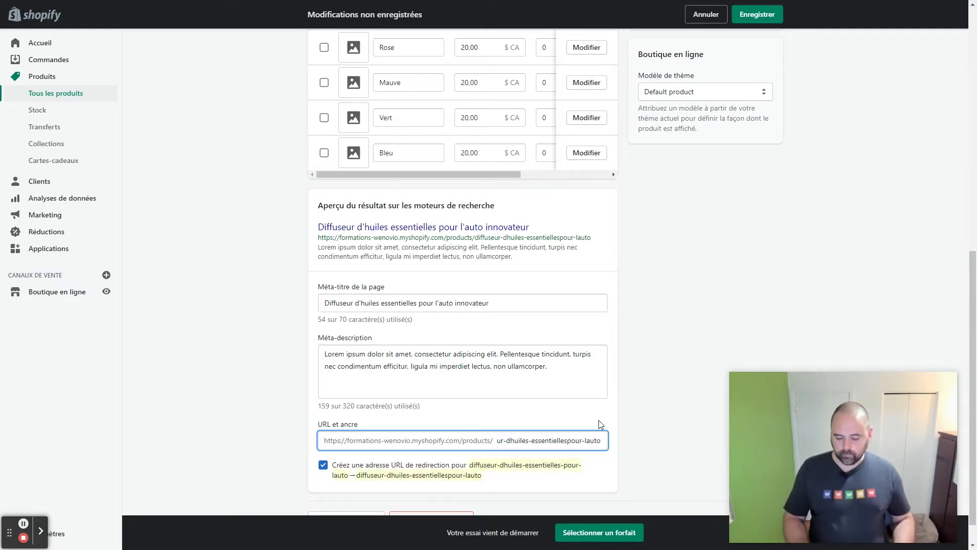
Step: Insert hyphens after the elided "d" and "l" so the URL handle reads "diffuseur-d-huiles-essentielles-pour-l-auto"
key("Home")
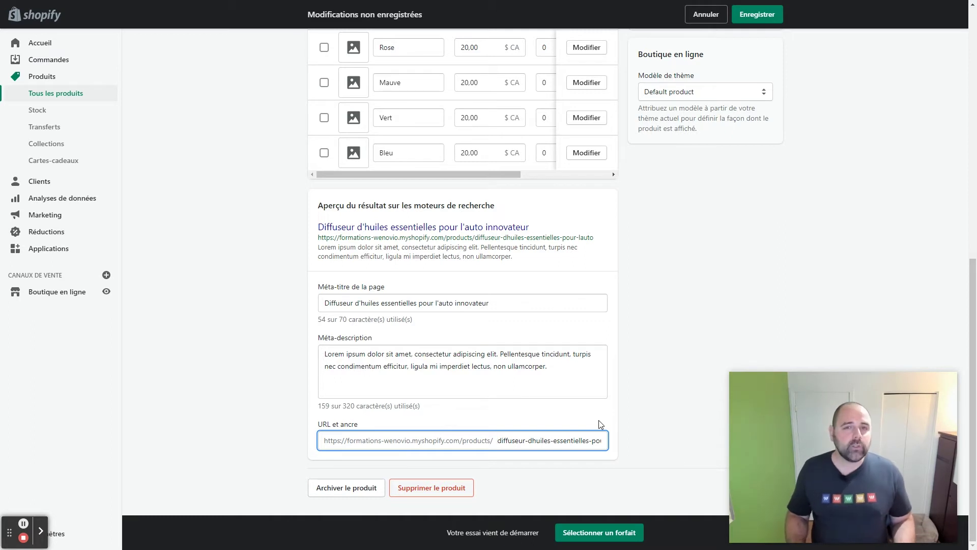
key("Right")
key("Right")
key("Right")
key("Right")
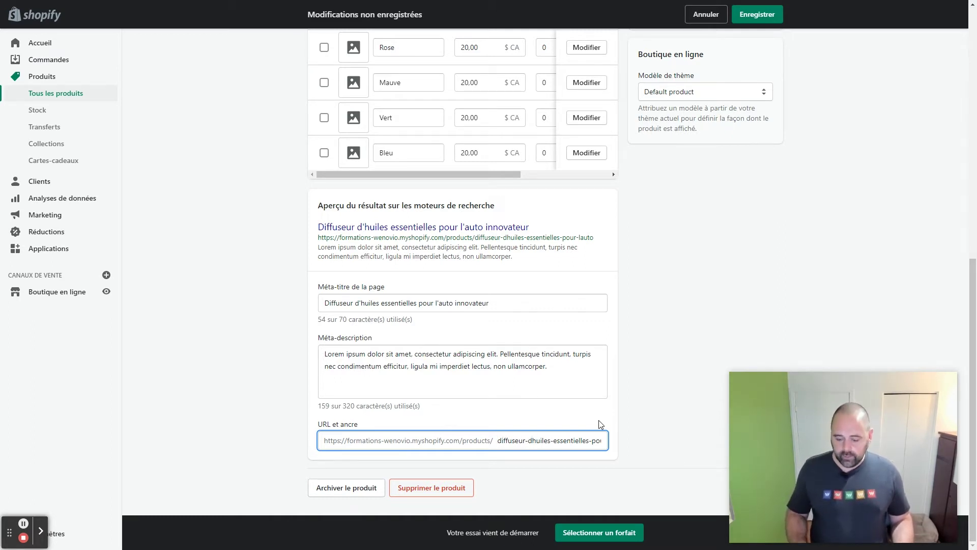
type("-")
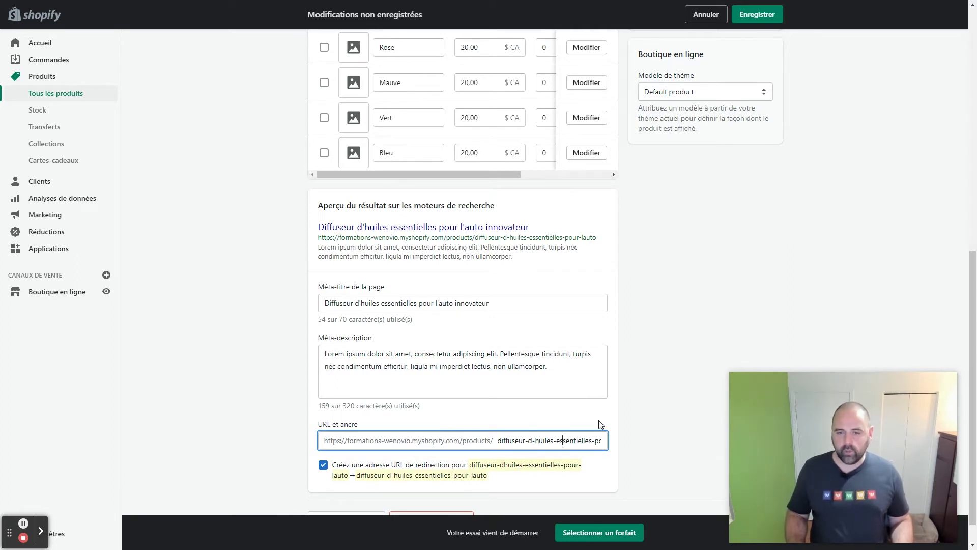
key("End")
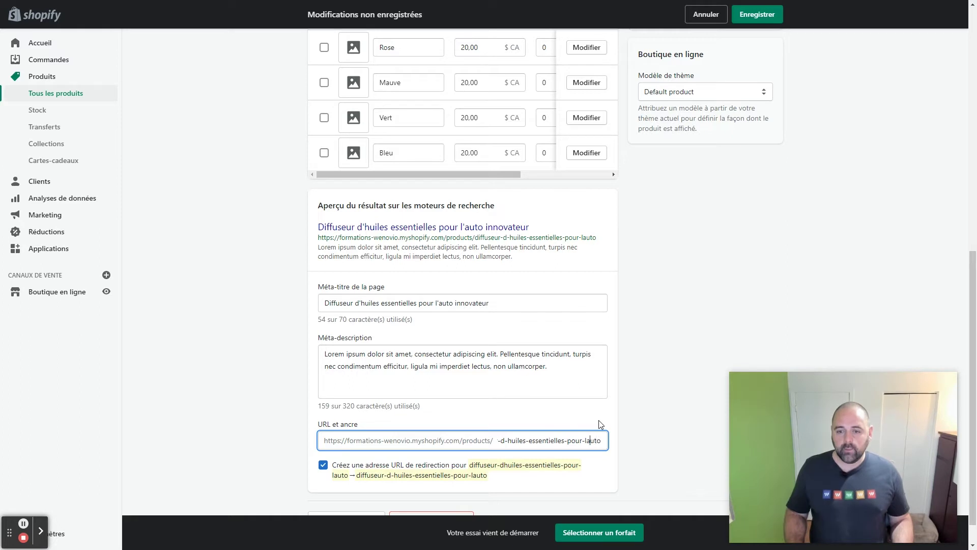
type("-")
Step: Review the separate keywords along the URL handle and compare them with the word "innovateur" in the meta title
key("Home")
key("shift+Right")
key("shift+Right")
key("shift+Right")
key("shift+Right")
key("shift+Right")
key("shift+Right")
key("shift+Right")
key("shift+Right")
key("shift+Right")
key("Right")
key("Right")
key("Right")
key("Right")
key("shift+Right")
key("shift+Right")
key("shift+Right")
key("shift+Right")
key("shift+Right")
key("shift+Right")
key("Right")
key("Right")
key("shift+Right")
key("shift+Right")
key("shift+Right")
key("shift+Right")
key("shift+Right")
key("shift+Right")
key("shift+Right")
key("shift+Right")
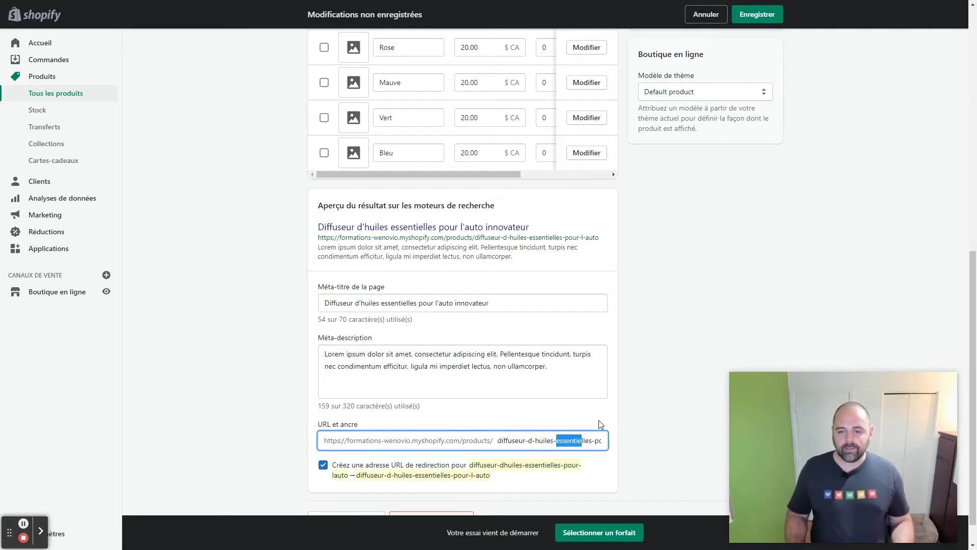
key("End")
key("shift+Left")
key("shift+Left")
key("shift+Left")
key("shift+Left")
key("Right")
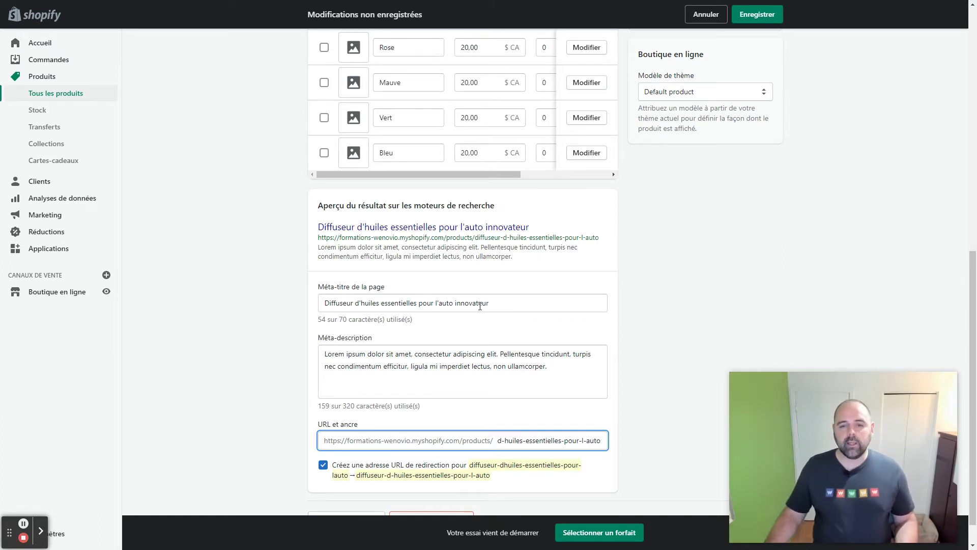
left_click_drag(454, 304, 490, 304)
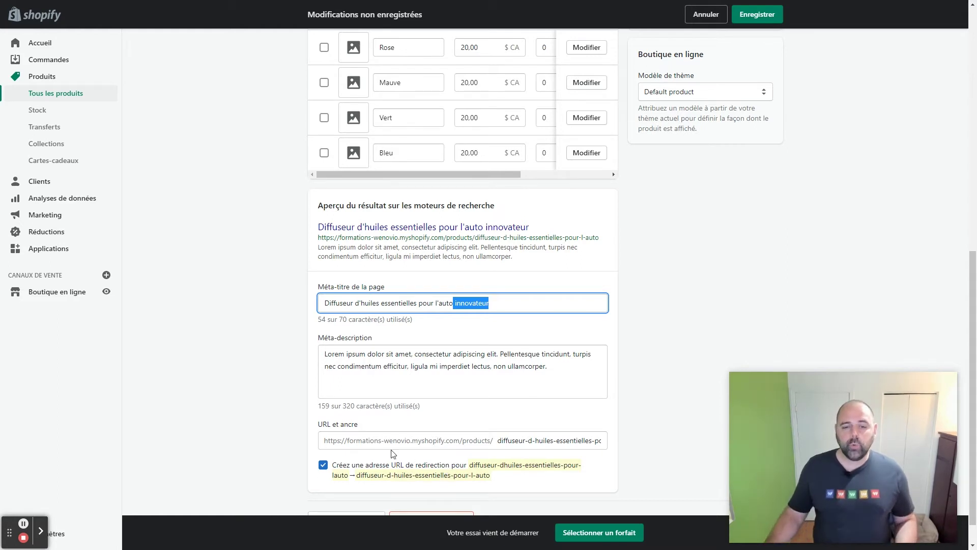
Step: Turn off the URL redirect from the old product address and turn it back on
left_click(325, 468)
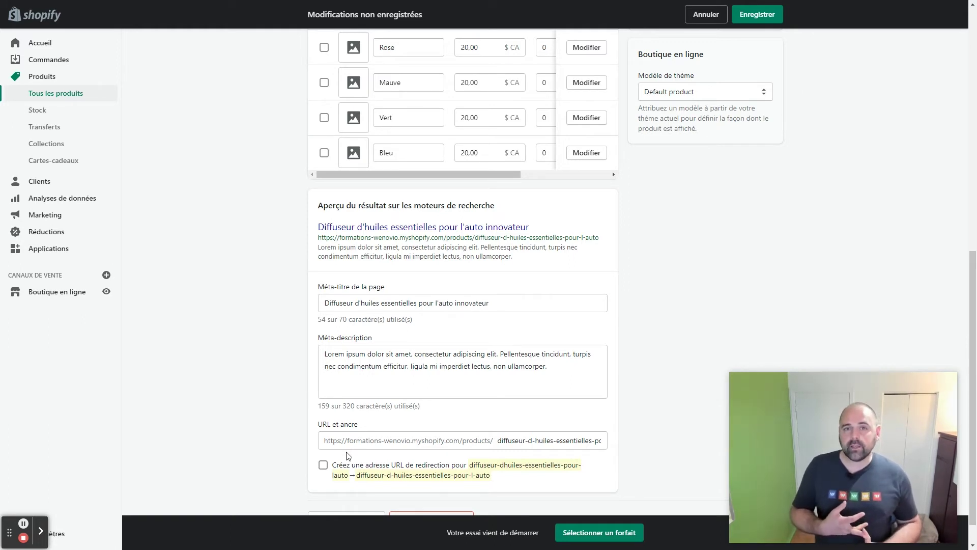
left_click(322, 465)
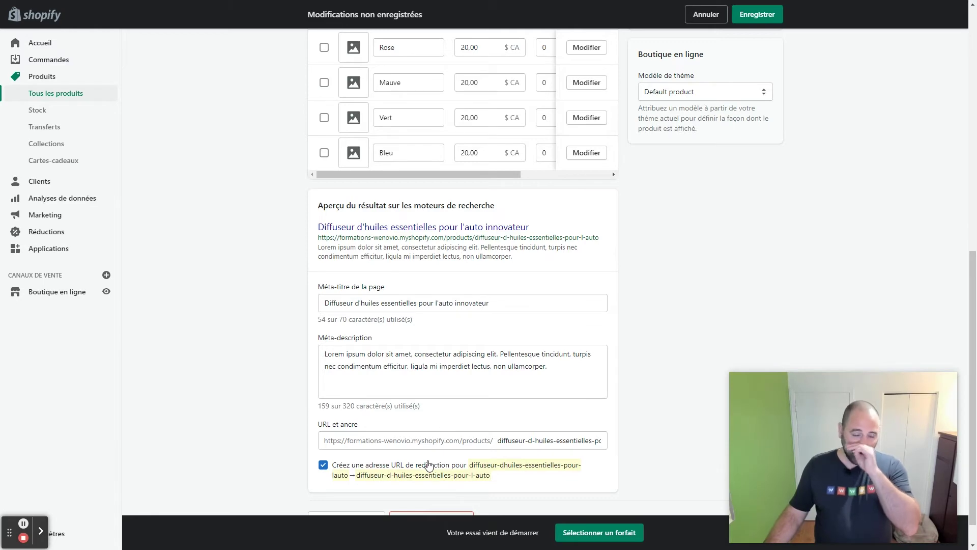
scroll(796, 330, "up", 10)
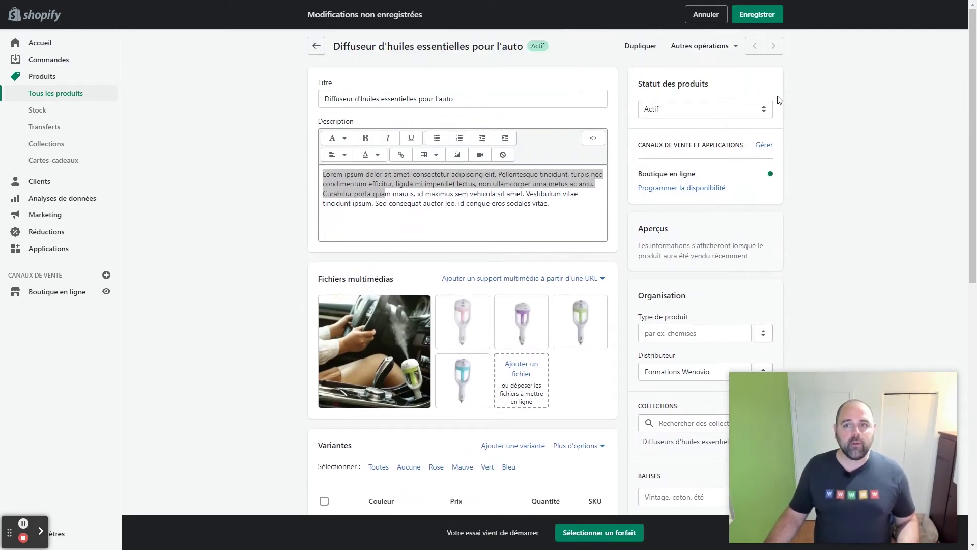
Step: Save the product changes and look through the other operations available for the product
left_click(759, 15)
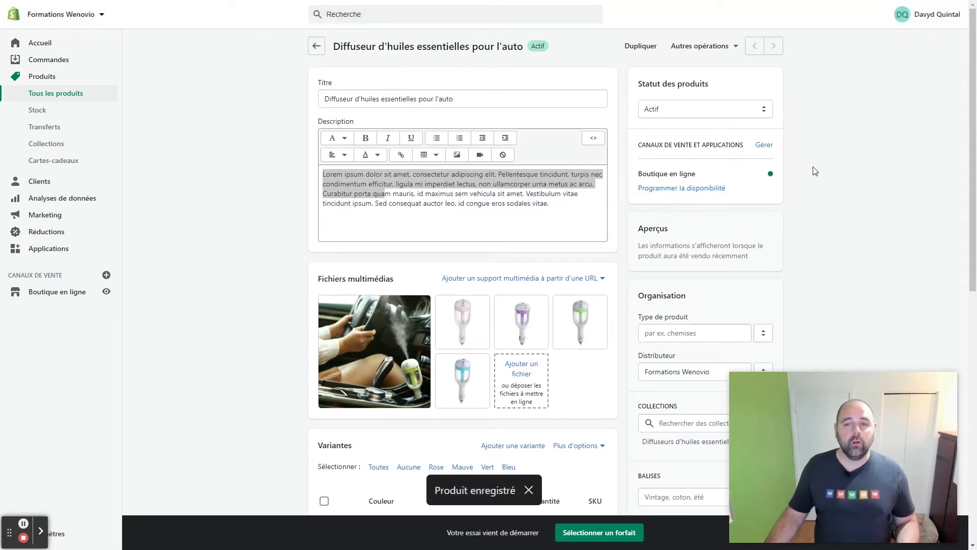
left_click(720, 49)
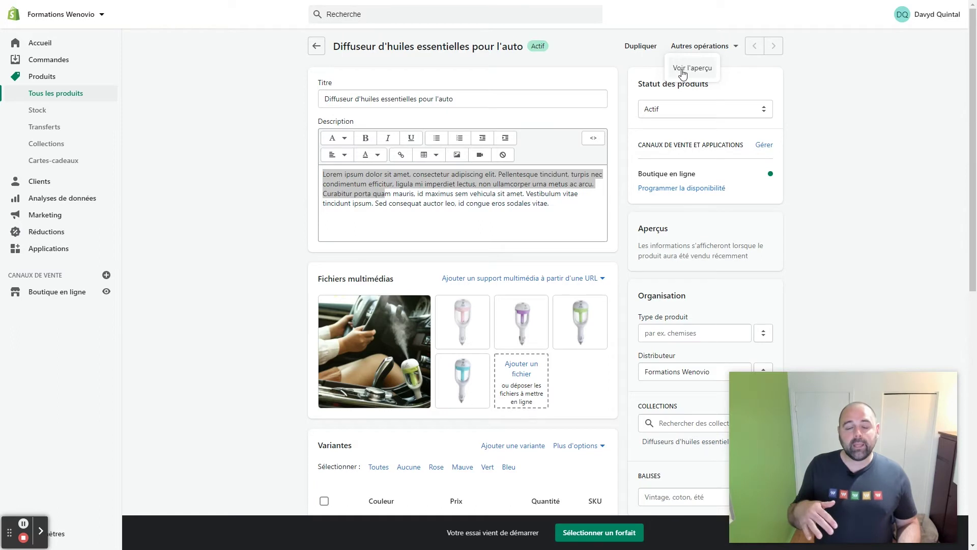
left_click(860, 118)
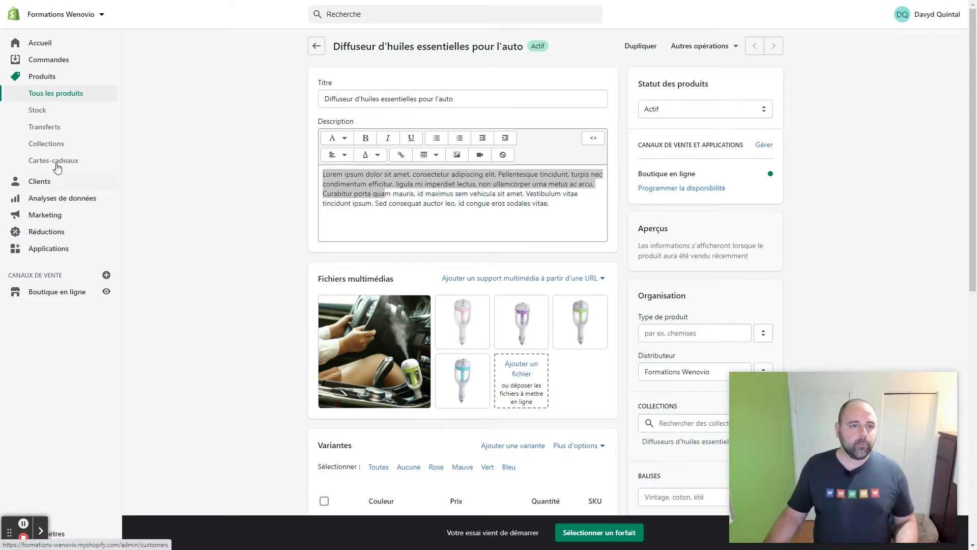
Step: Open the "Diffuseurs d'huiles essentielles" collection and review its title and description
left_click(42, 147)
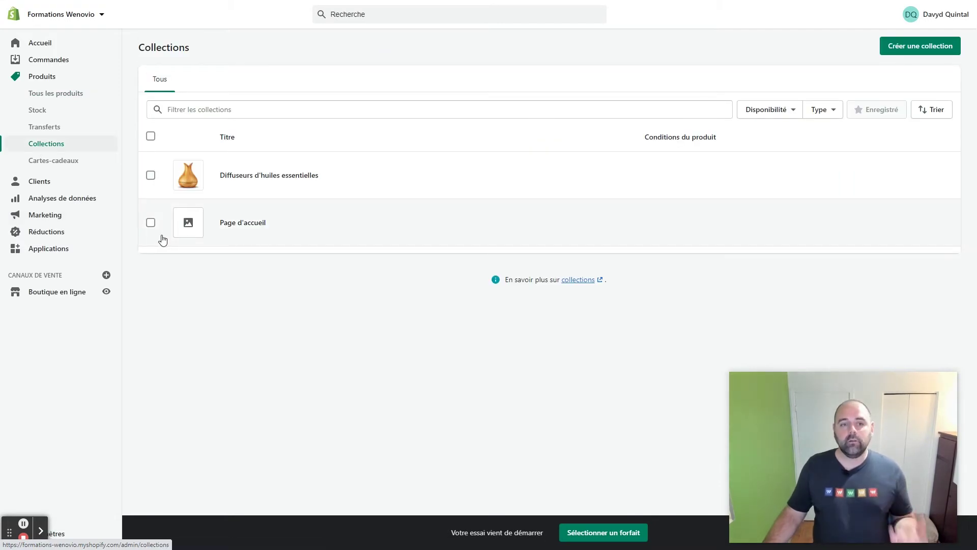
left_click(237, 175)
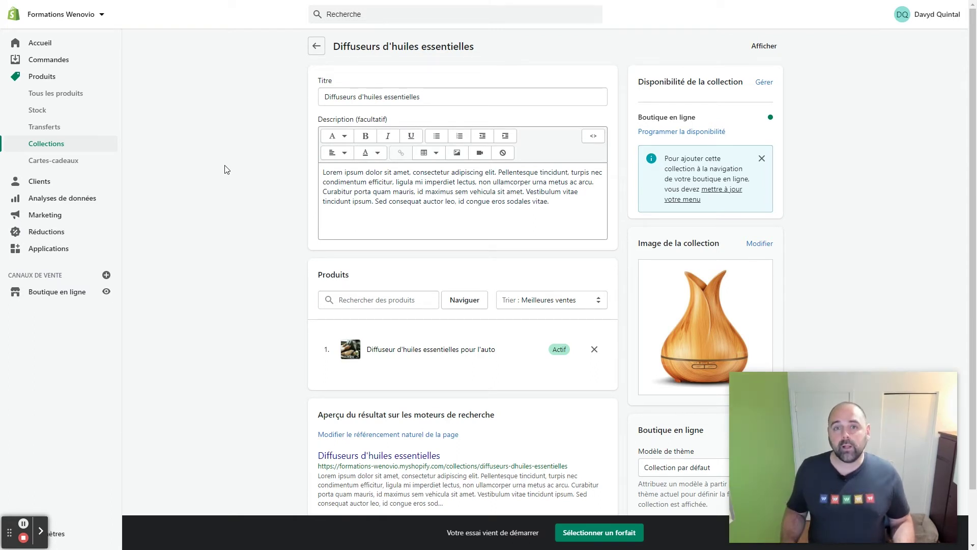
left_click(444, 94)
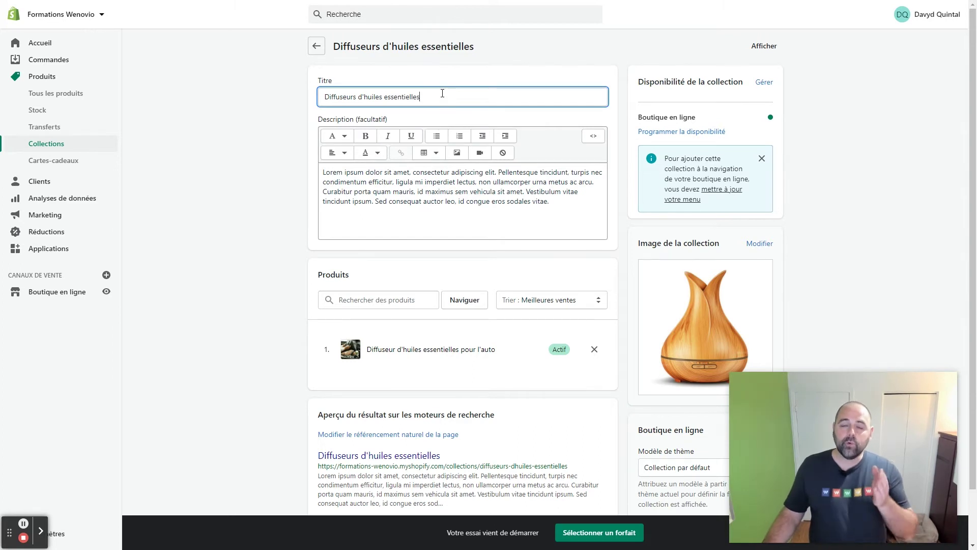
left_click_drag(429, 95, 307, 103)
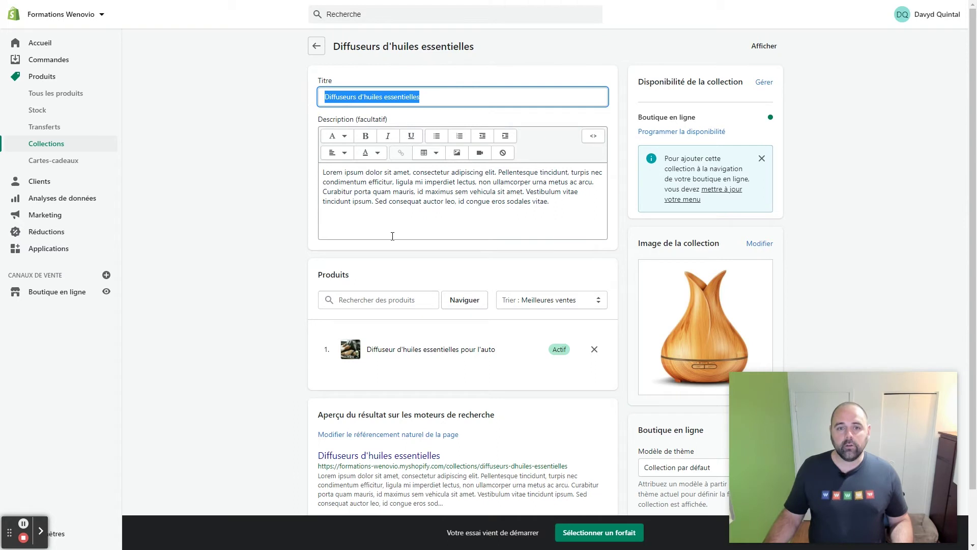
left_click(399, 171)
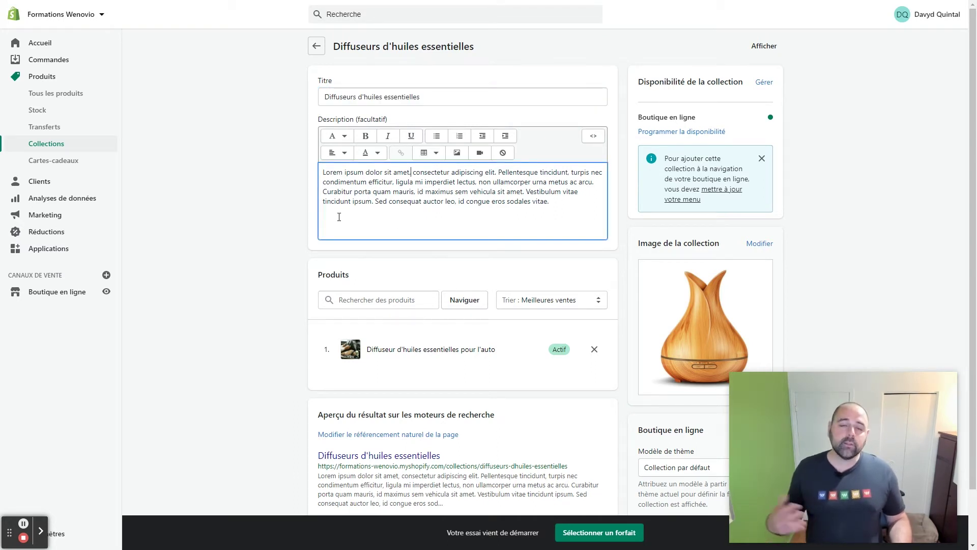
Step: Open the collection image's alternative text for editing and close it without entering any text
scroll(339, 217, "down", 1)
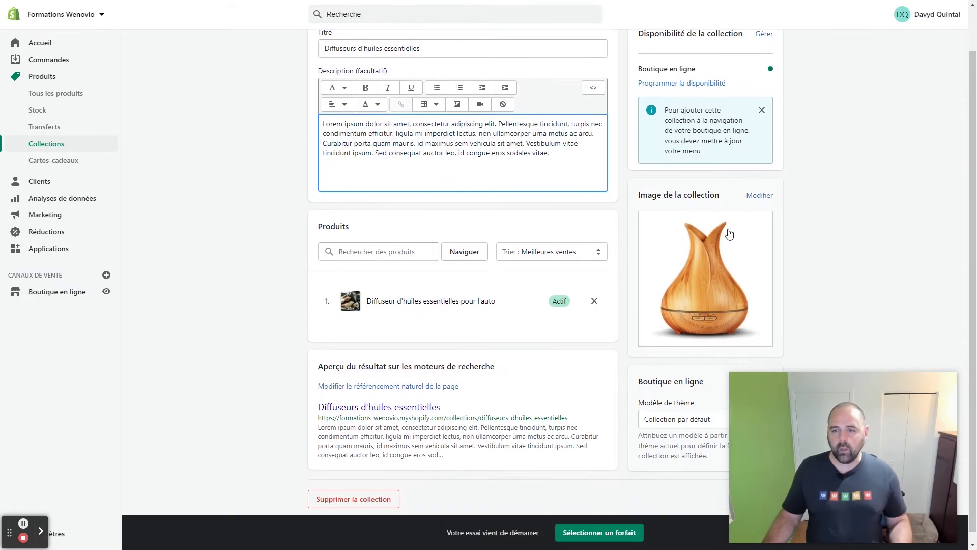
left_click(715, 263)
left_click(510, 229)
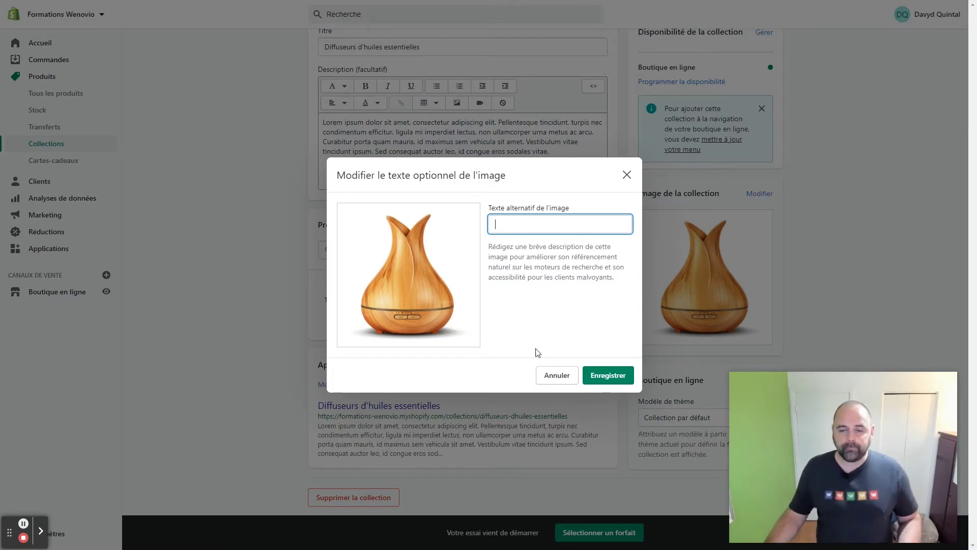
left_click(562, 382)
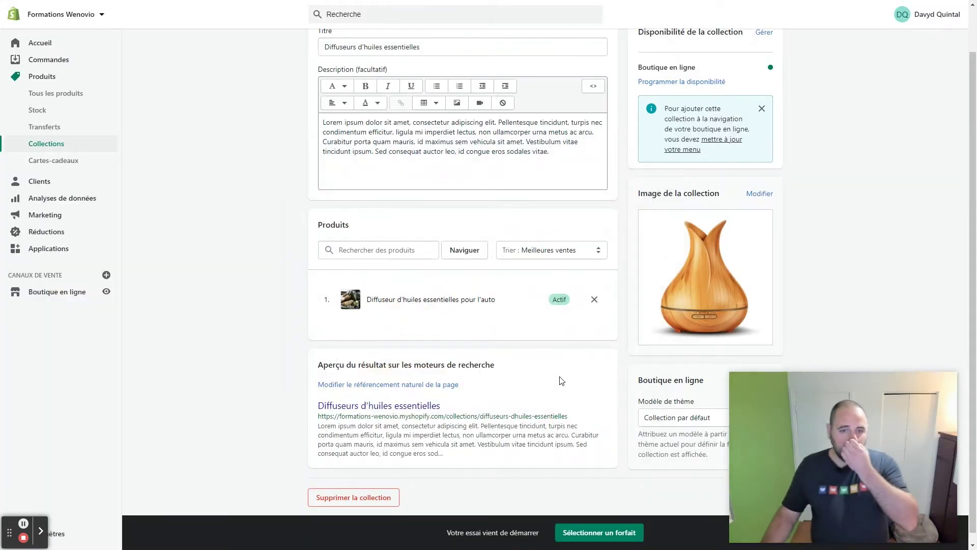
Step: Open the collection's search engine listing for editing and review its meta title and meta description
scroll(563, 381, "down", 1)
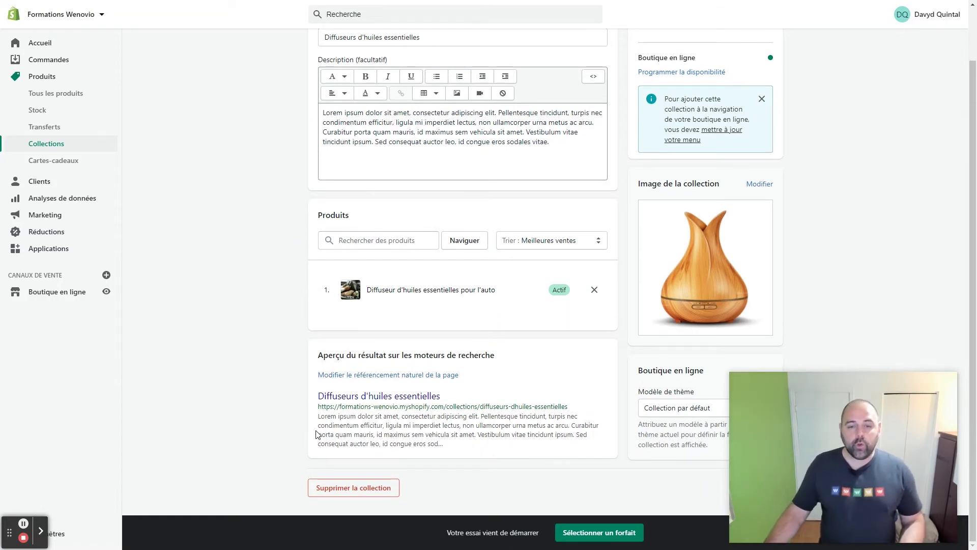
left_click(415, 377)
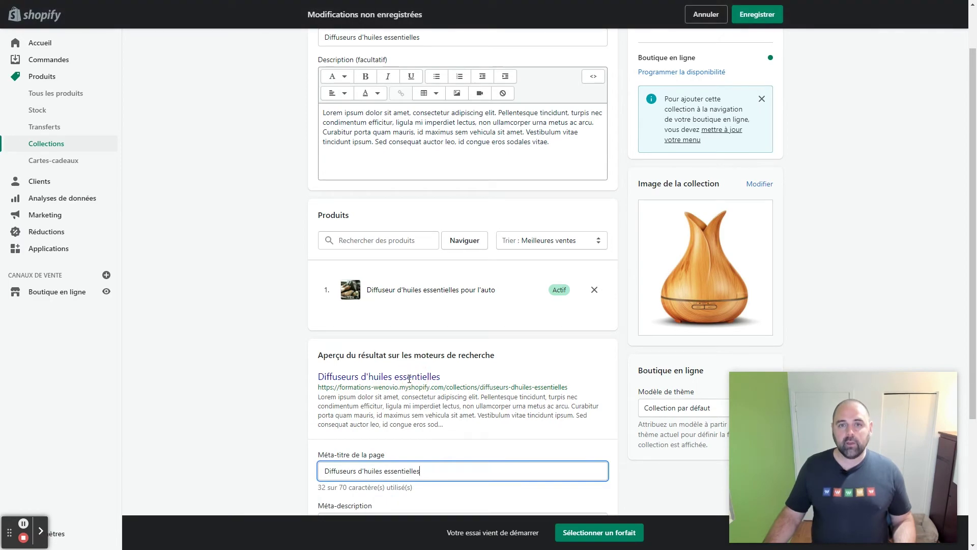
scroll(410, 379, "down", 4)
left_click_drag(426, 289, 292, 297)
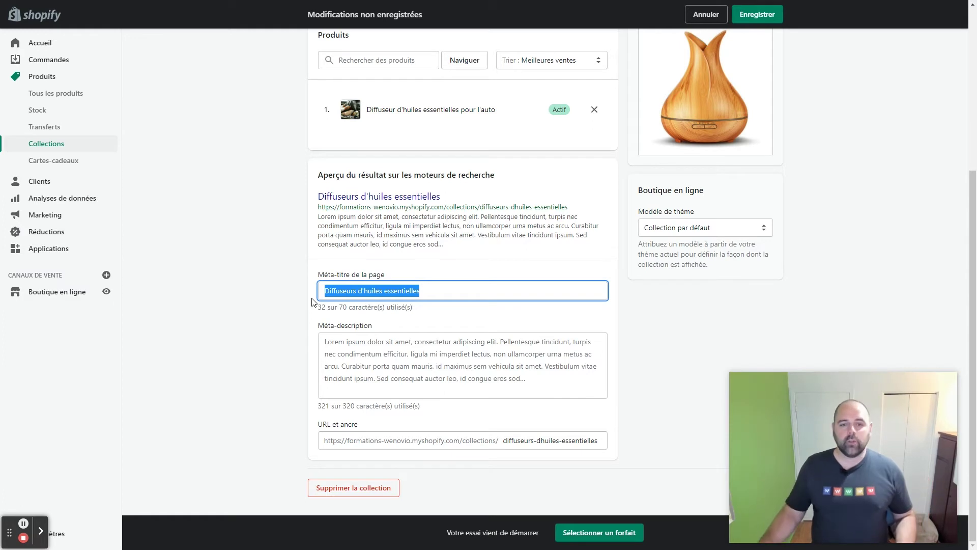
left_click(326, 336)
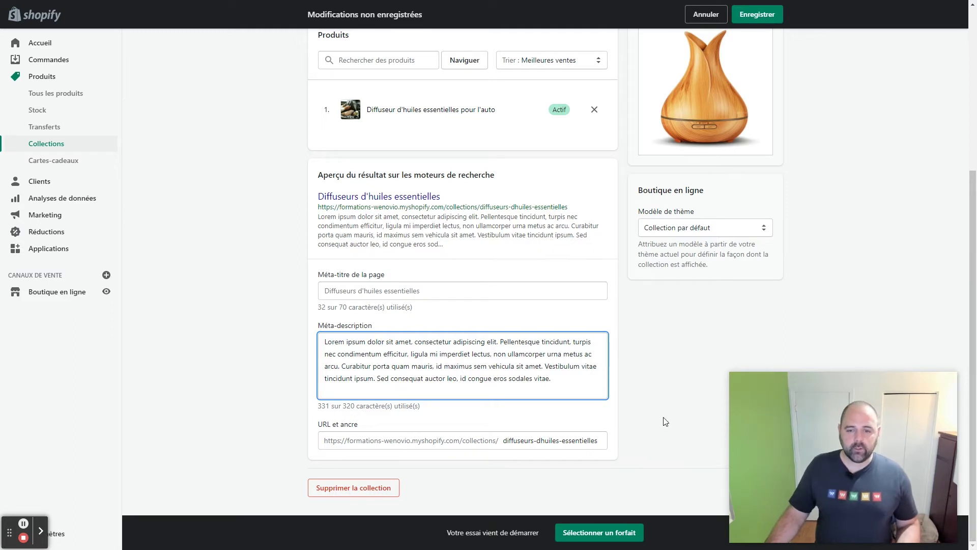
Step: Insert a hyphen after the elided "d" so the collection's URL handle reads "diffuseurs-d-huiles-essentielles", and save the collection
left_click(509, 437)
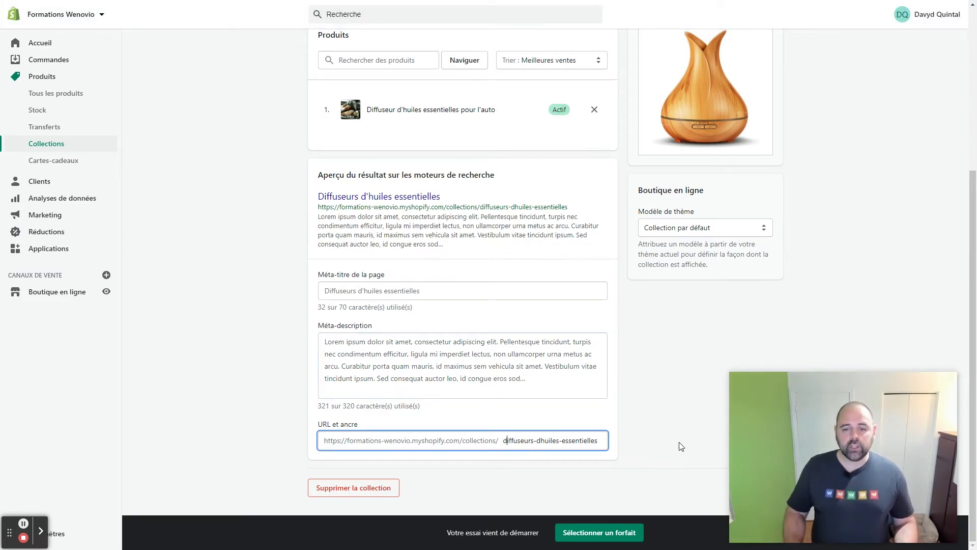
key("ctrl+a")
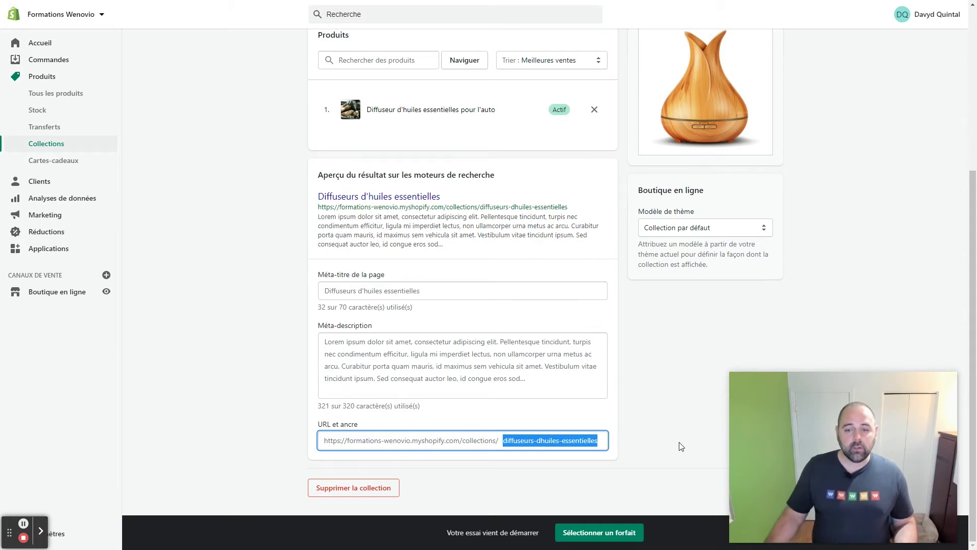
left_click(540, 439)
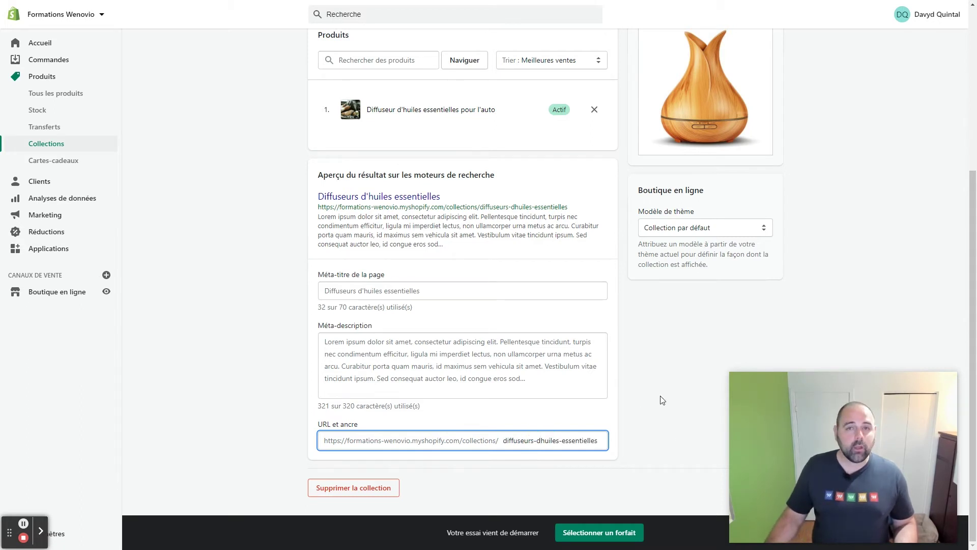
type("-")
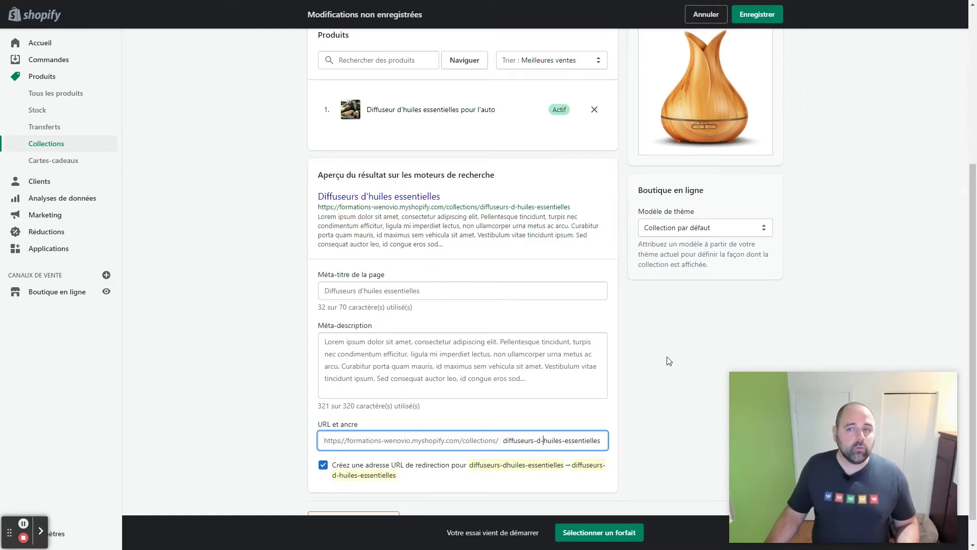
scroll(669, 360, "up", 5)
left_click(766, 16)
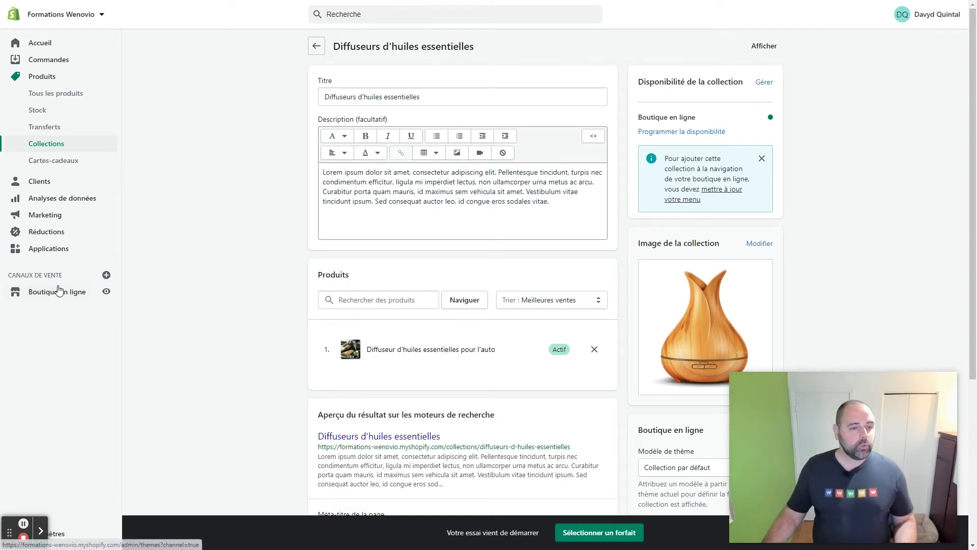
Step: Open the online store's "À propos" page and review its title and content
left_click(45, 298)
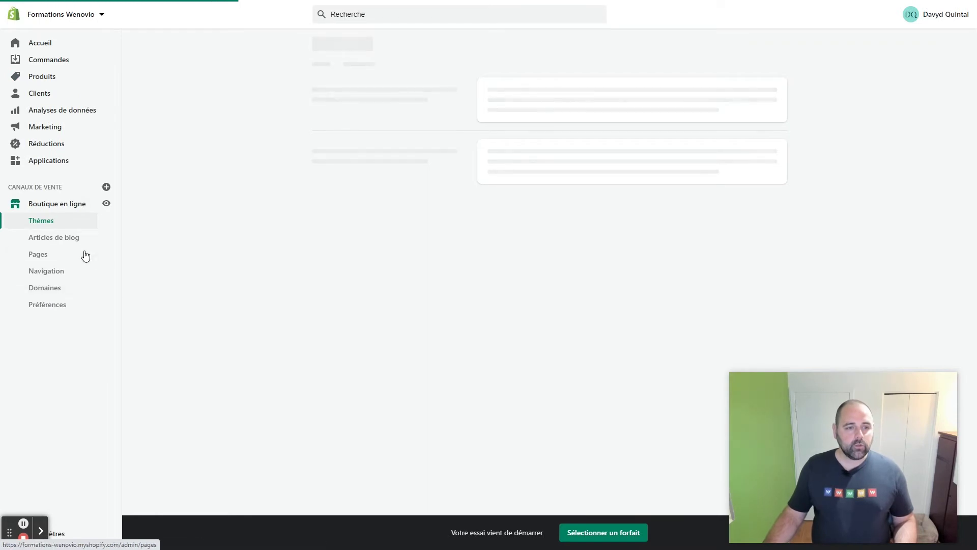
left_click(45, 258)
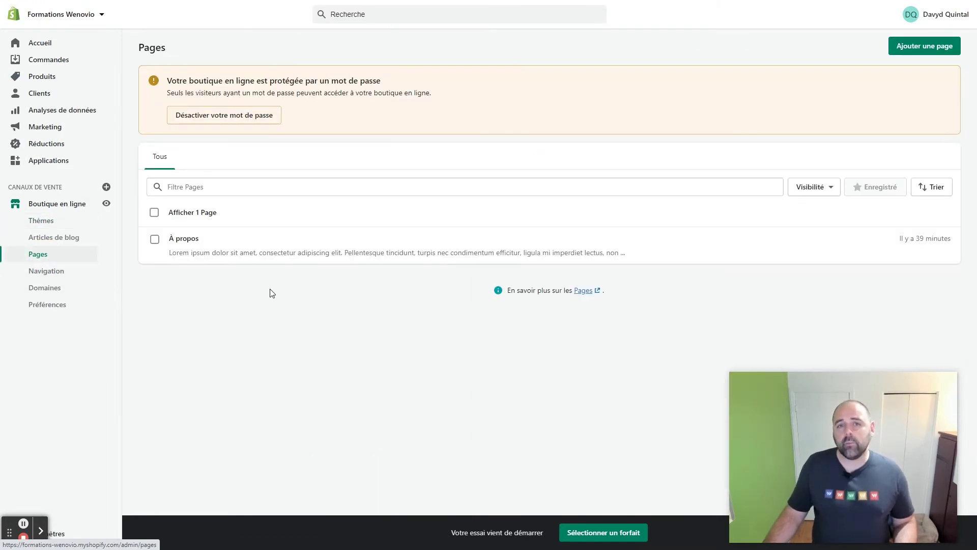
left_click(182, 241)
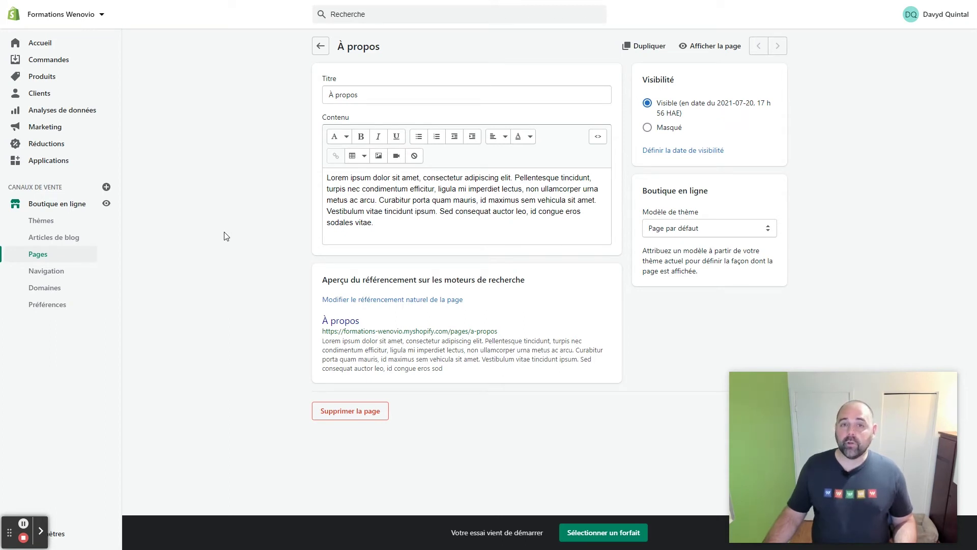
left_click(368, 95)
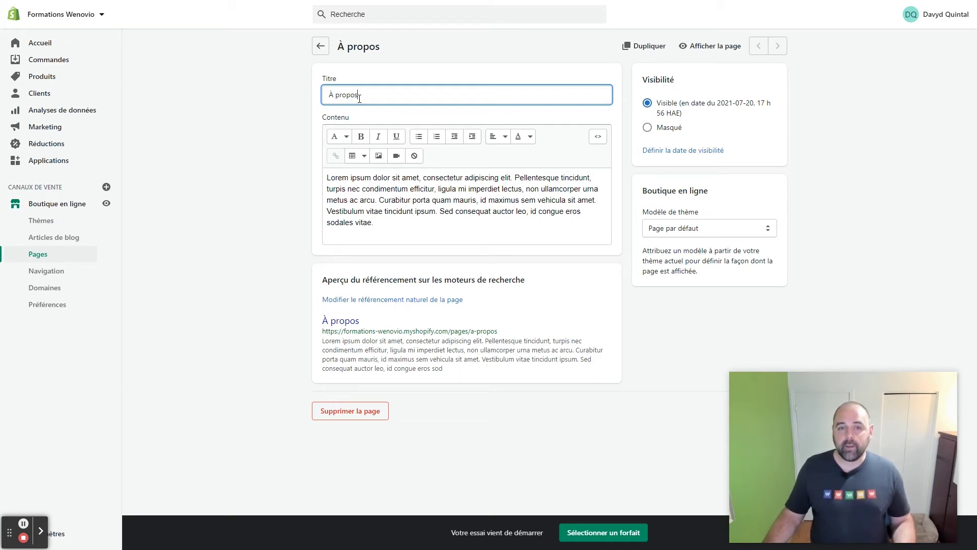
left_click(409, 188)
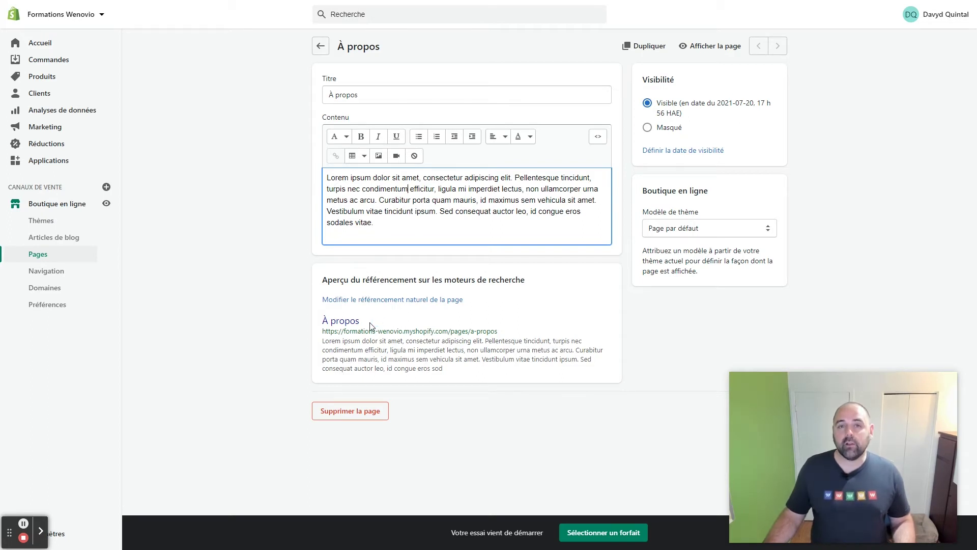
Step: Open the "À propos" page's search engine listing for editing and review its meta title, meta description and URL handle
left_click(389, 301)
scroll(291, 417, "down", 1)
scroll(291, 417, "down", 2)
left_click(391, 290)
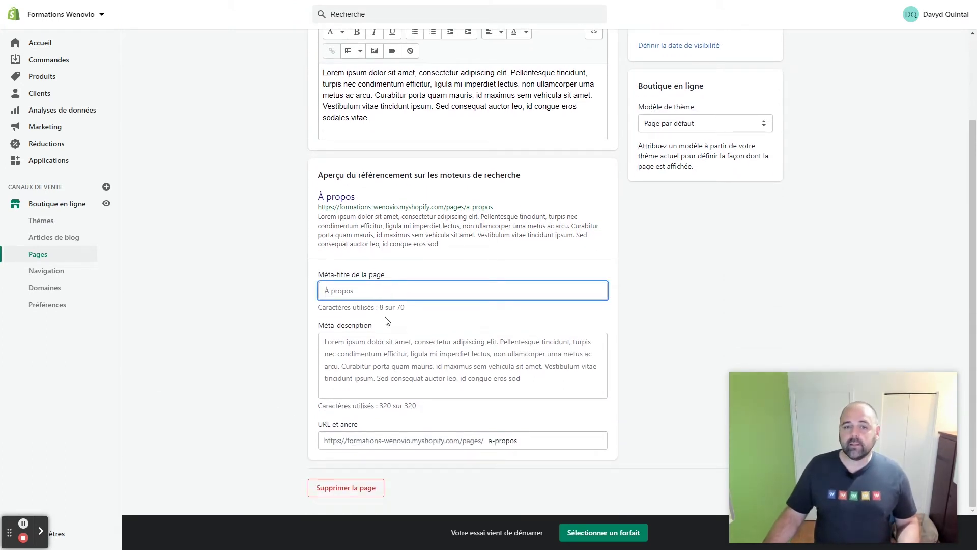
left_click(382, 358)
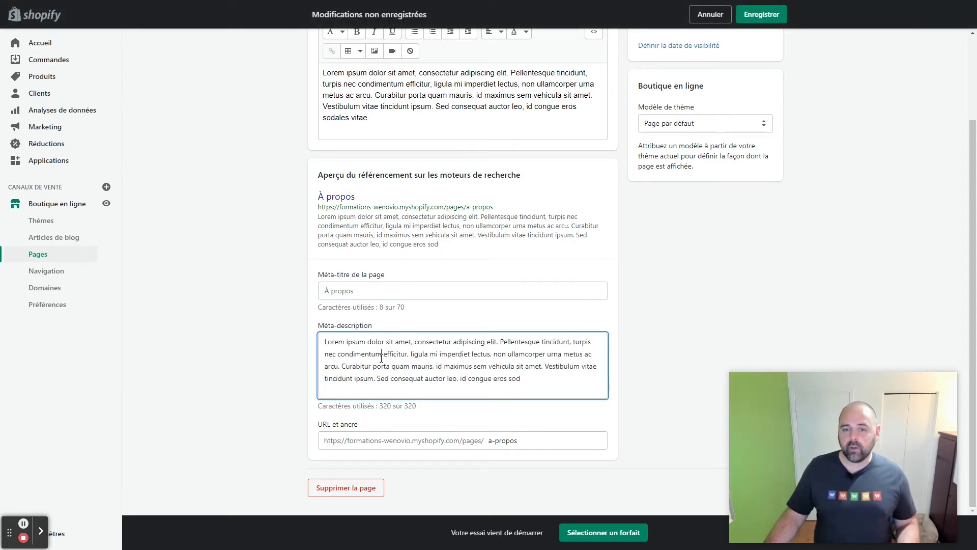
left_click(504, 440)
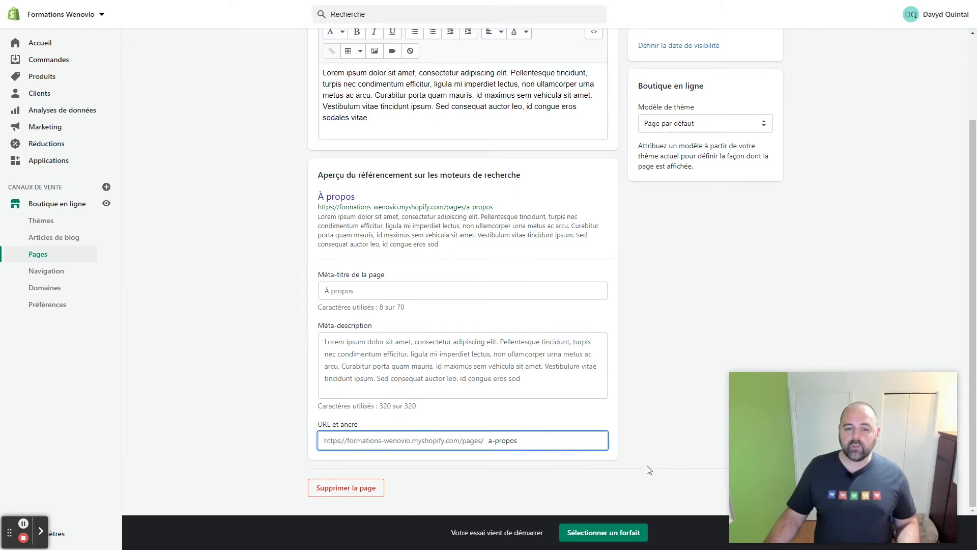
left_click(676, 357)
Step: Extend the page title to "À propos de notre boutique d'huiles essentielles" and place the cursor in the page content
scroll(673, 334, "up", 2)
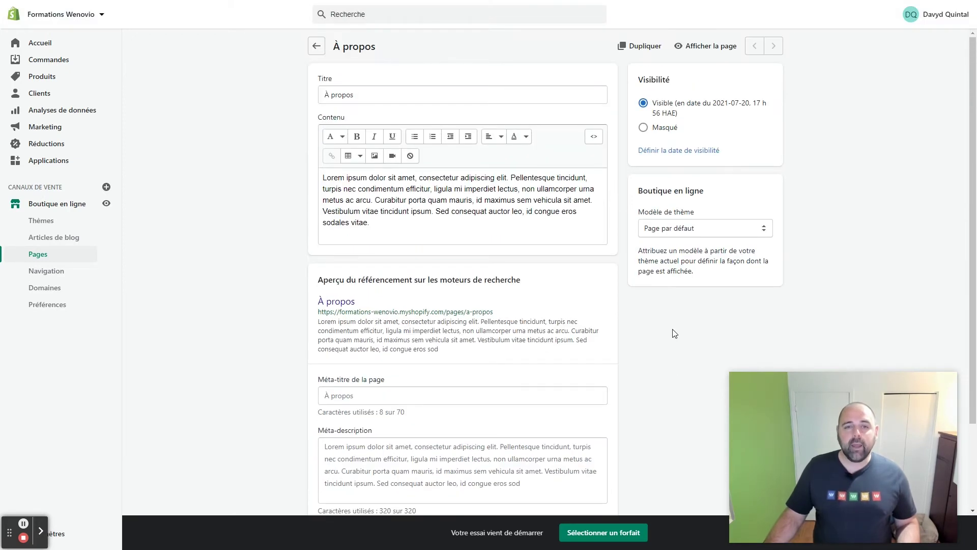
left_click(412, 96)
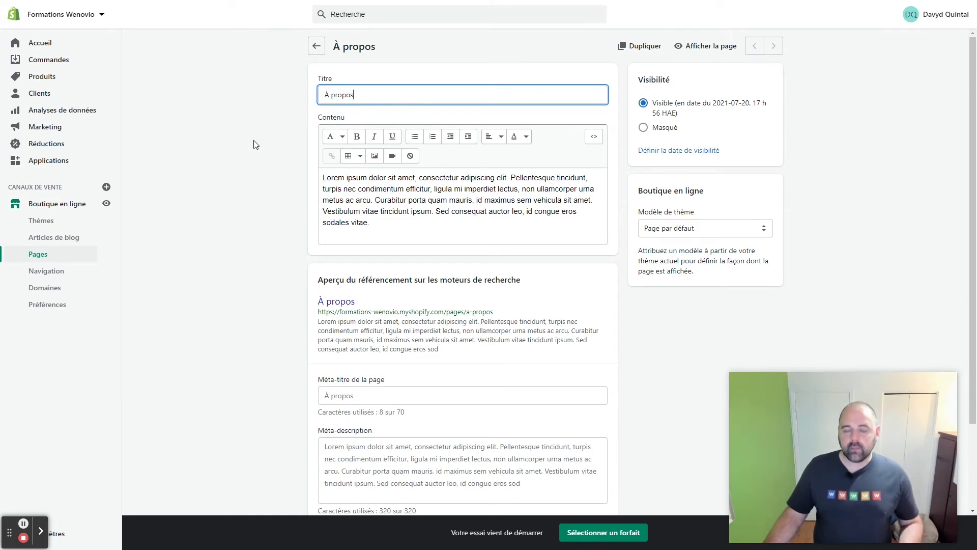
type("de ")
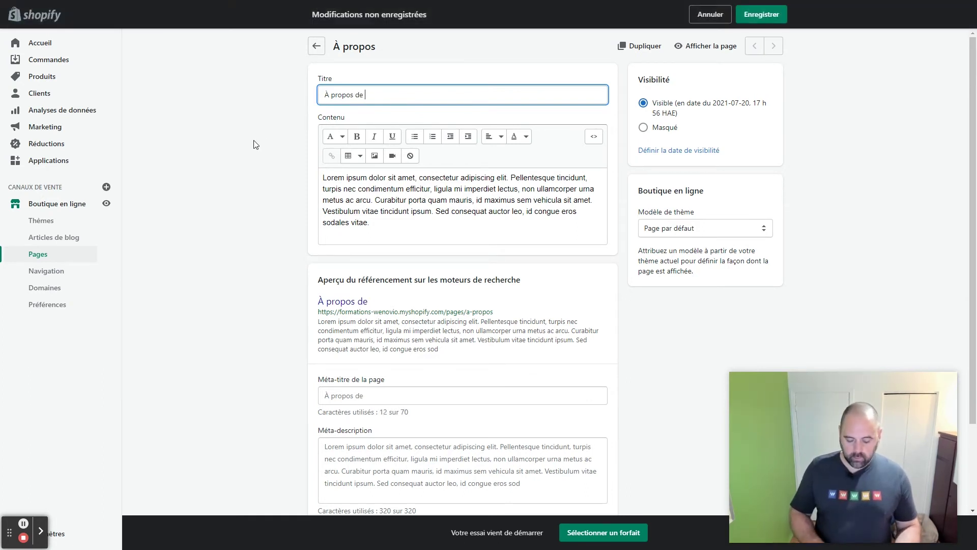
type("notre boutique d'huiles e")
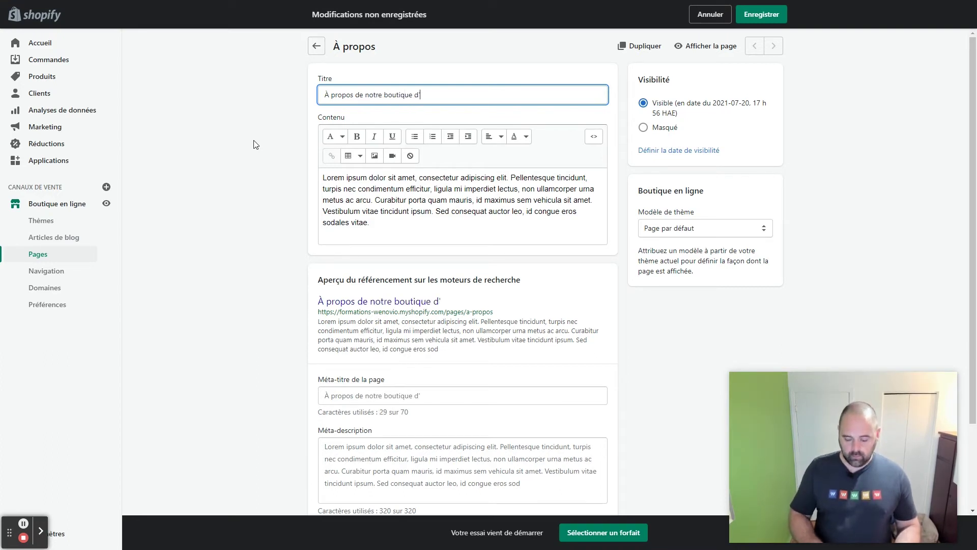
type("ssenti")
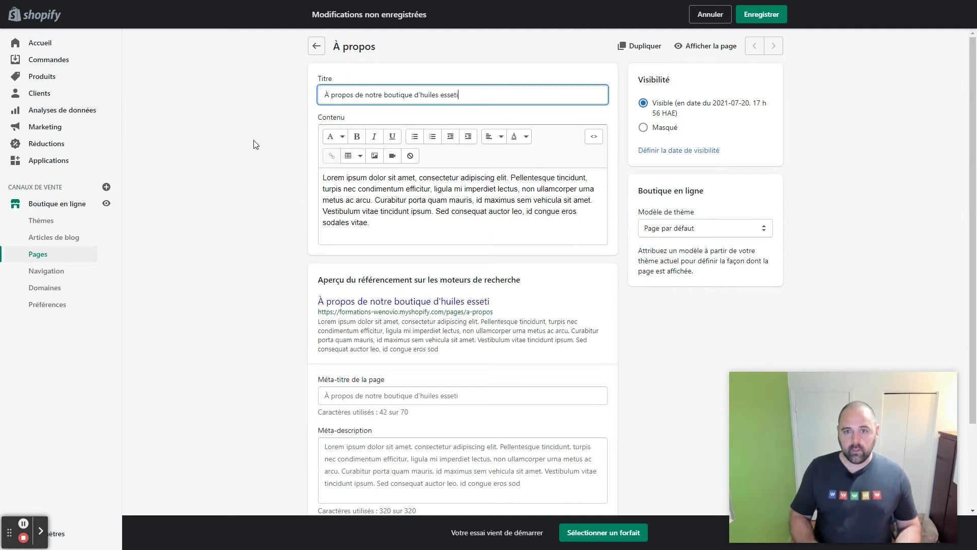
type("elles")
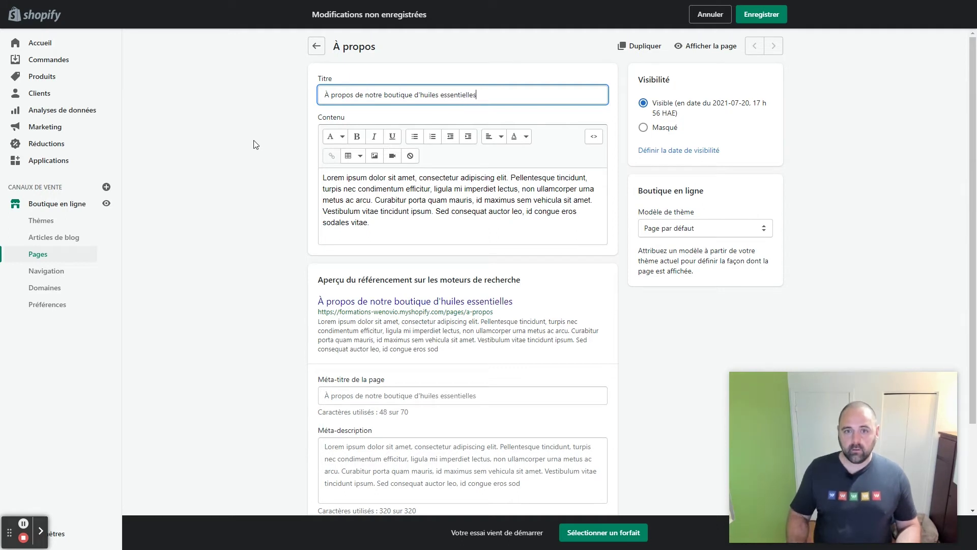
key("ctrl+a")
left_click(417, 178)
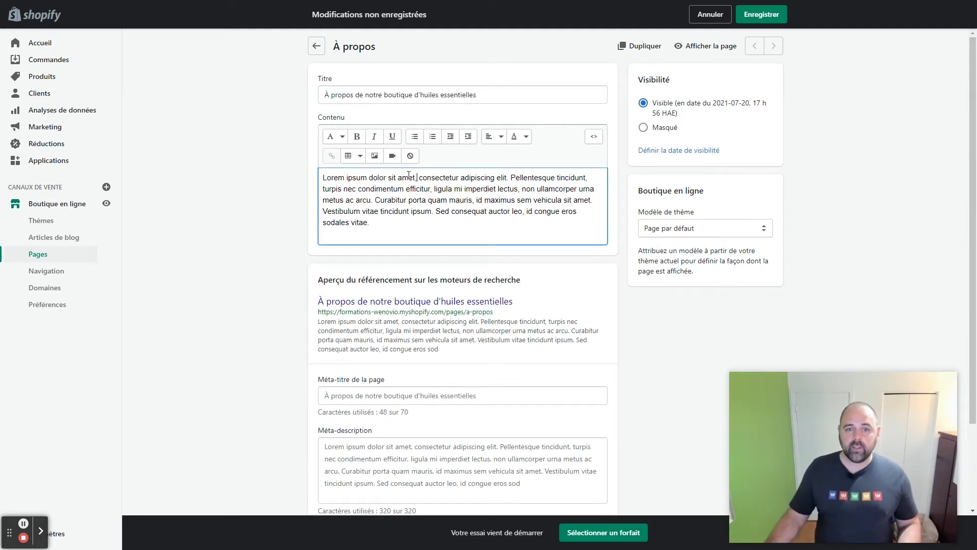
Step: Capitalize "Boutique" in the page's meta title, then move "Boutique d'huiles essentielles" to its start, followed by a hyphen separator
scroll(419, 193, "down", 2)
left_click(340, 292)
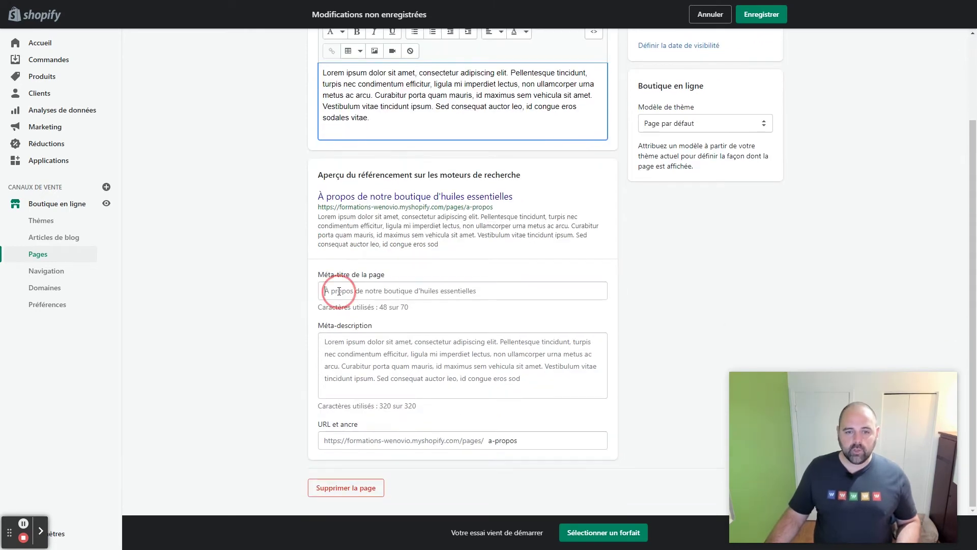
left_click(386, 291)
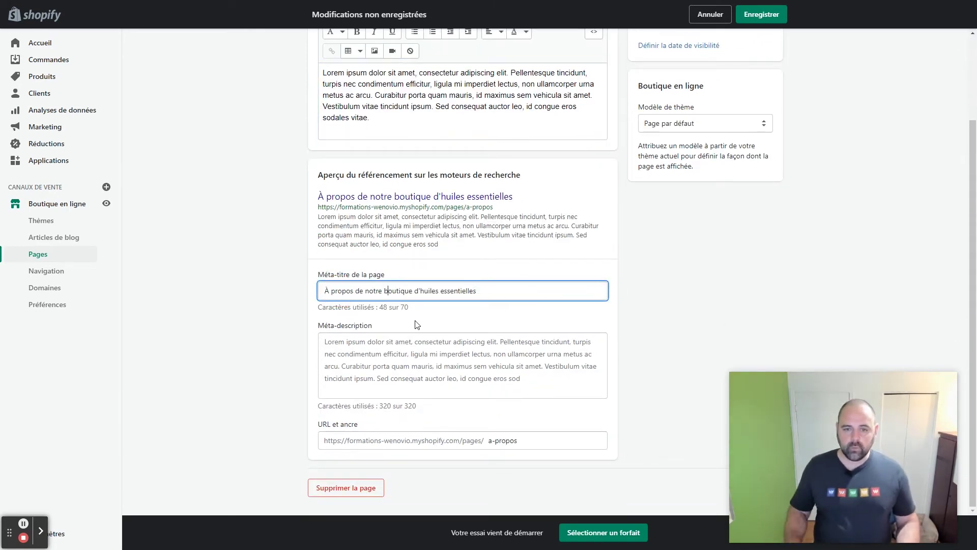
key("Delete")
type("B")
key("Left")
key("shift+End")
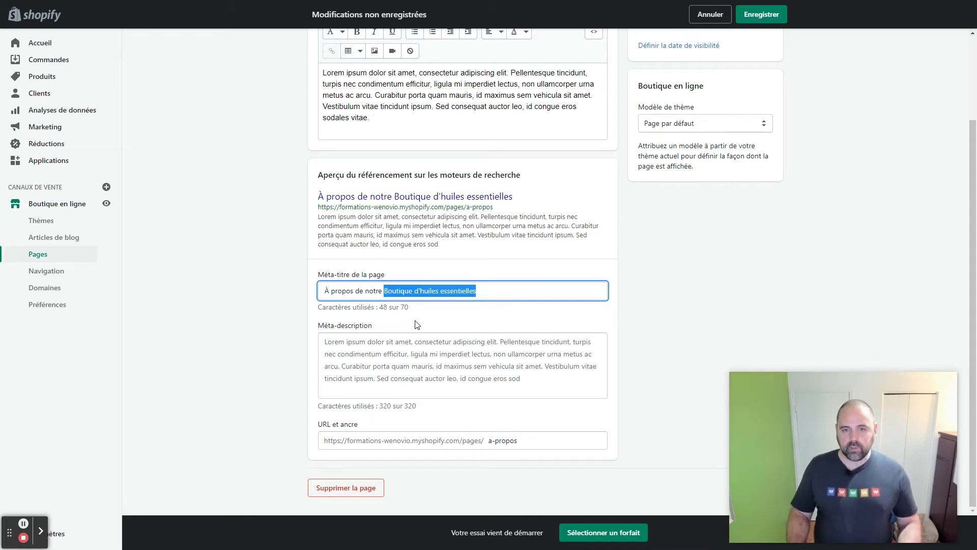
key("ctrl+x")
key("Home")
key("ctrl+v")
type("-")
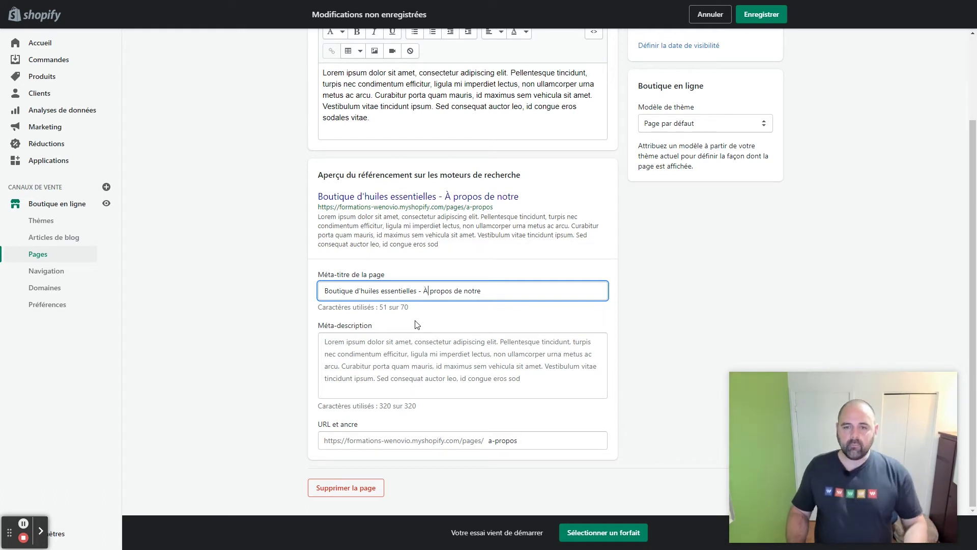
Step: Remove the trailing "de notre" so the meta title reads "Boutique d'huiles essentielles - À propos"
key("ctrl+Right")
key("shift+End")
key("BackSpace")
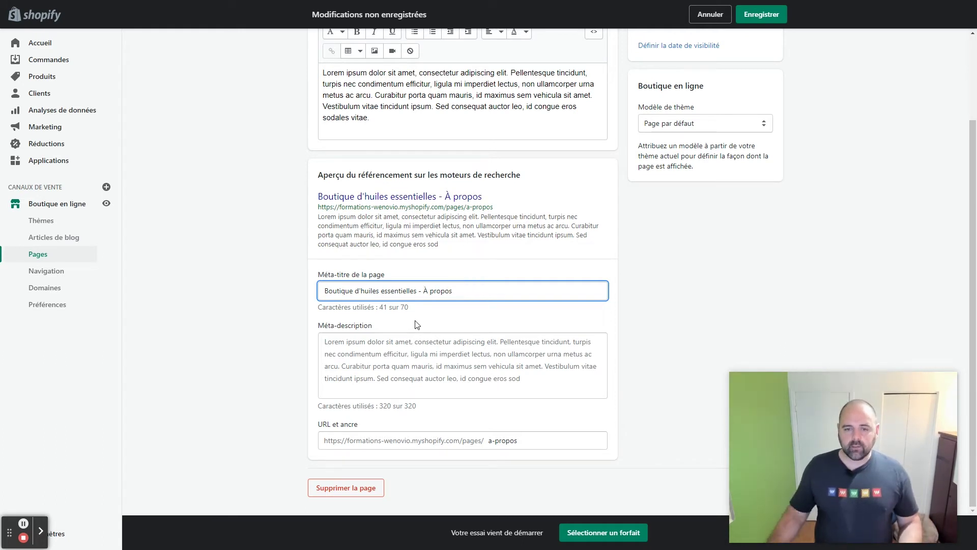
Step: Try a slash in place of the hyphen separator in the meta title
left_click(418, 289)
key("BackSpace")
type("/")
key("BackSpace")
type("-")
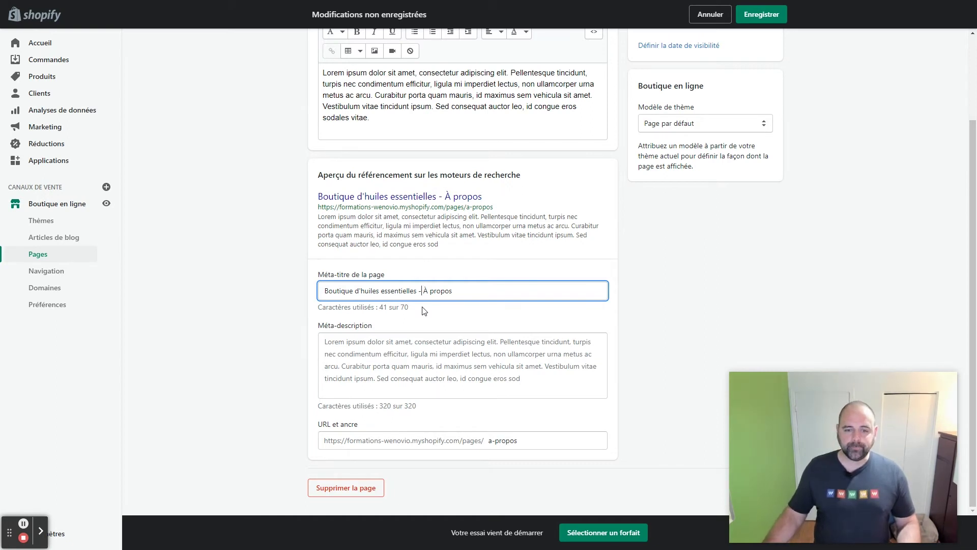
Step: Extend the page's URL handle to "a-propos-boutique-d-huiles-essentielles"
left_click(367, 342)
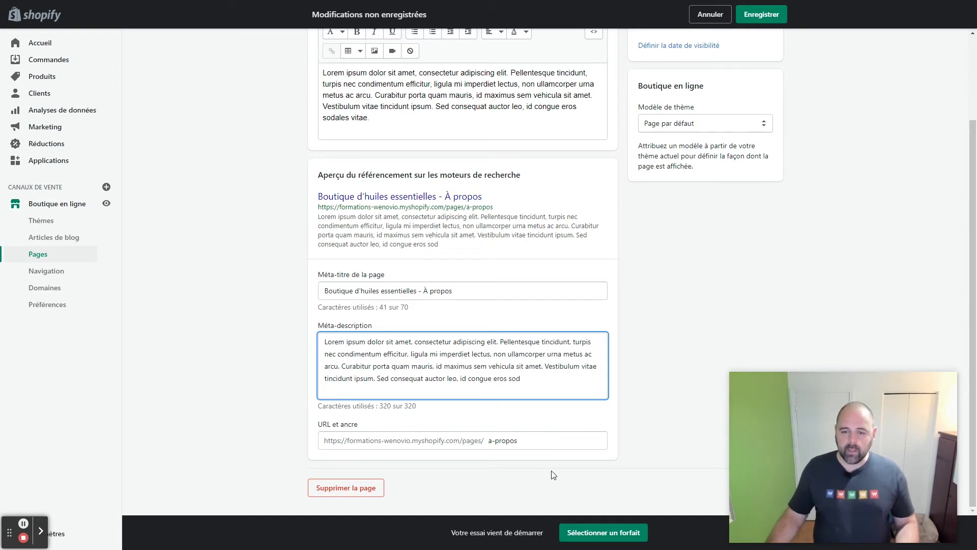
left_click(536, 443)
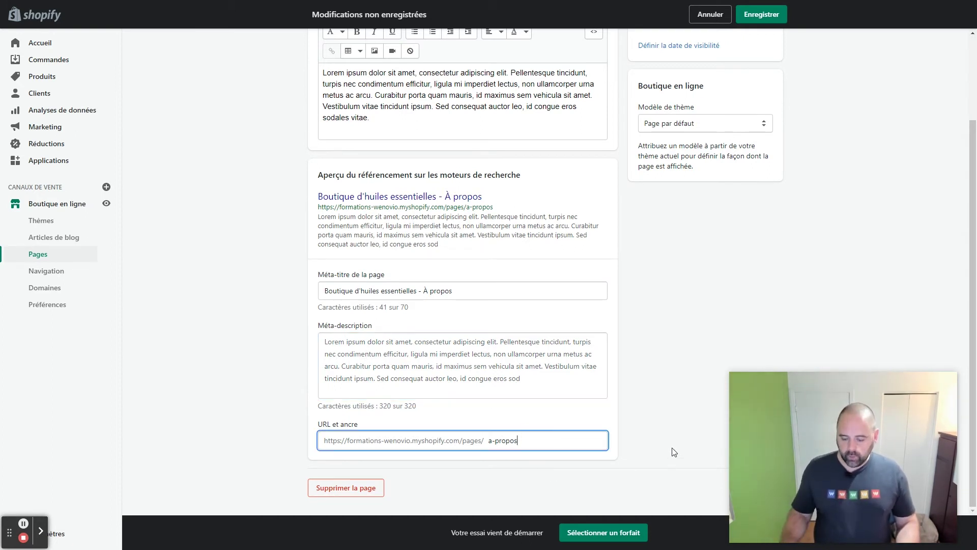
type("-boutique")
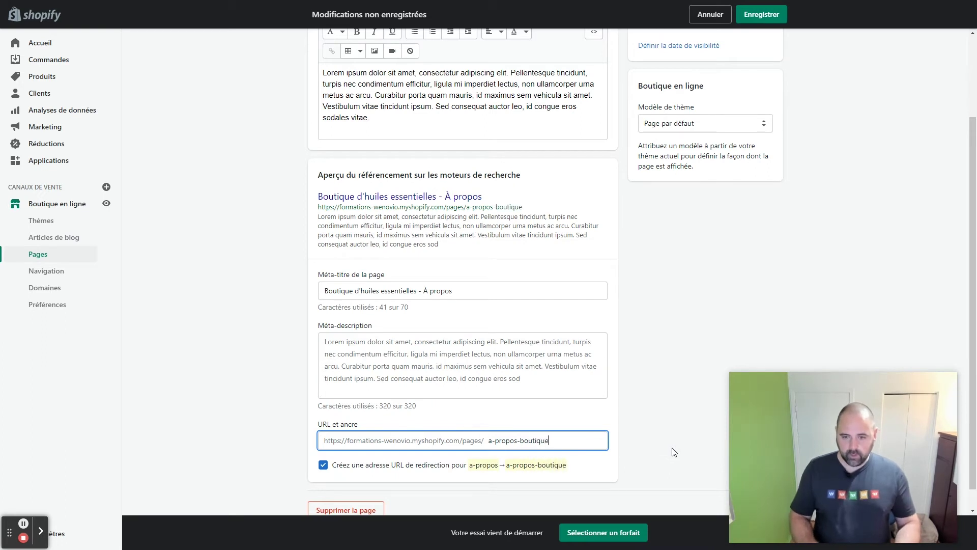
type("-d-huiles-")
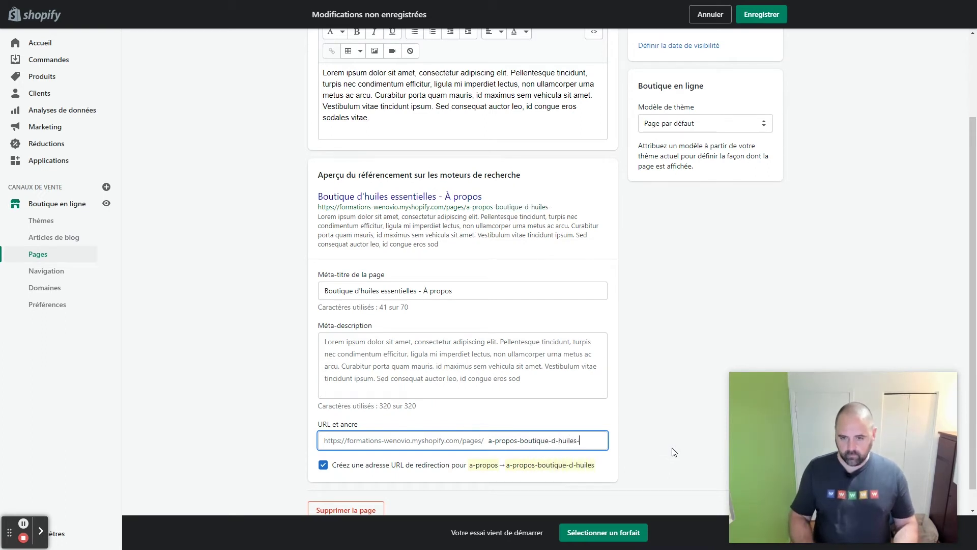
type("essentielles")
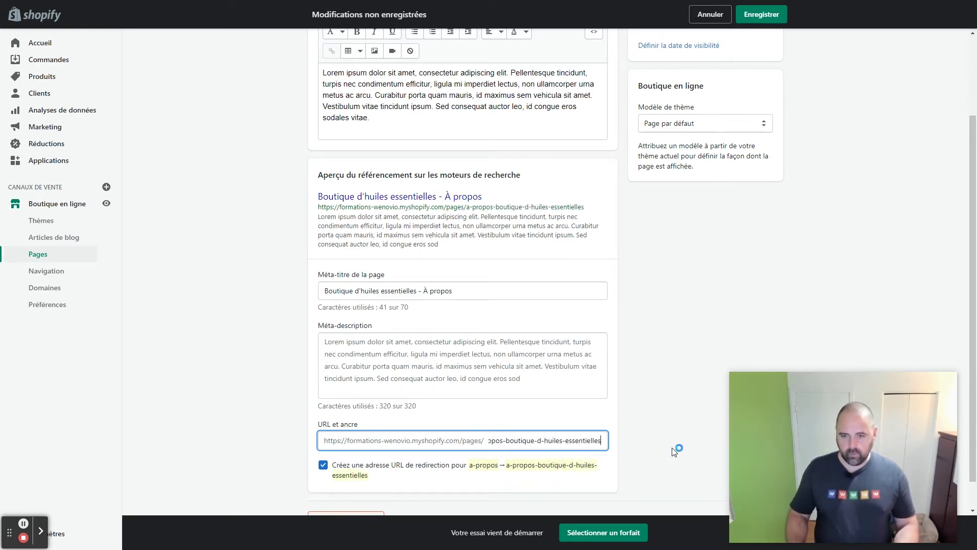
Step: Move "boutique-d-huiles-essentielles" ahead of "a-propos" in the page's URL handle, separated by a hyphen
key("Home")
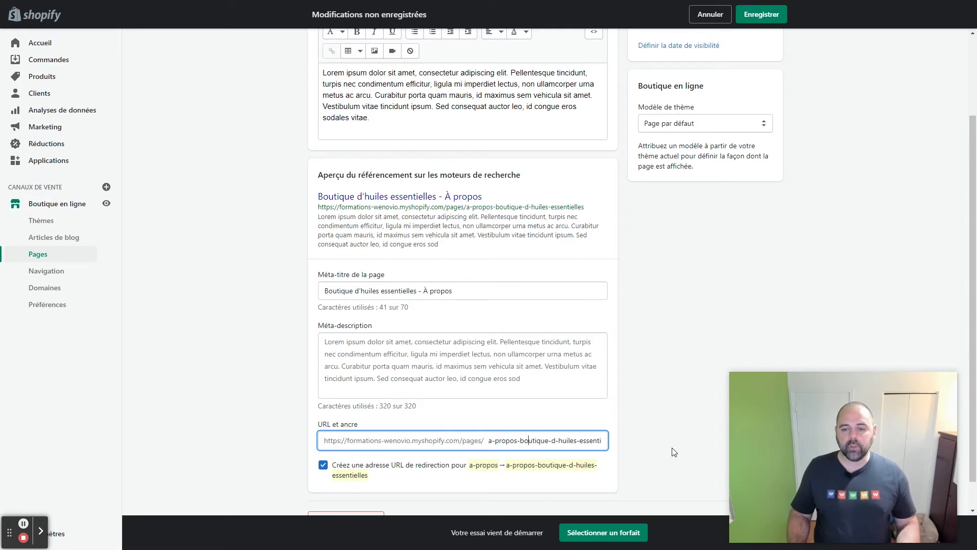
key("End")
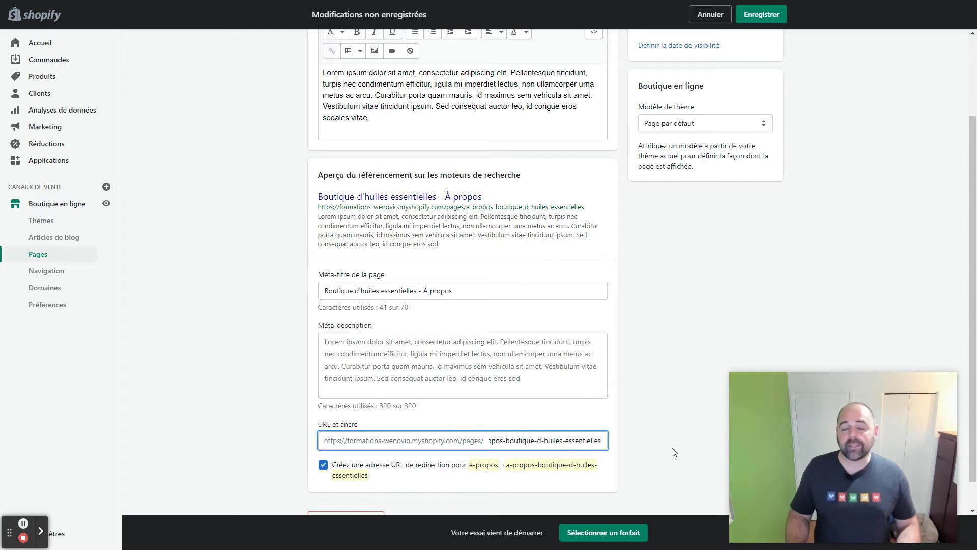
key("Home")
key("Right")
key("Right")
key("Right")
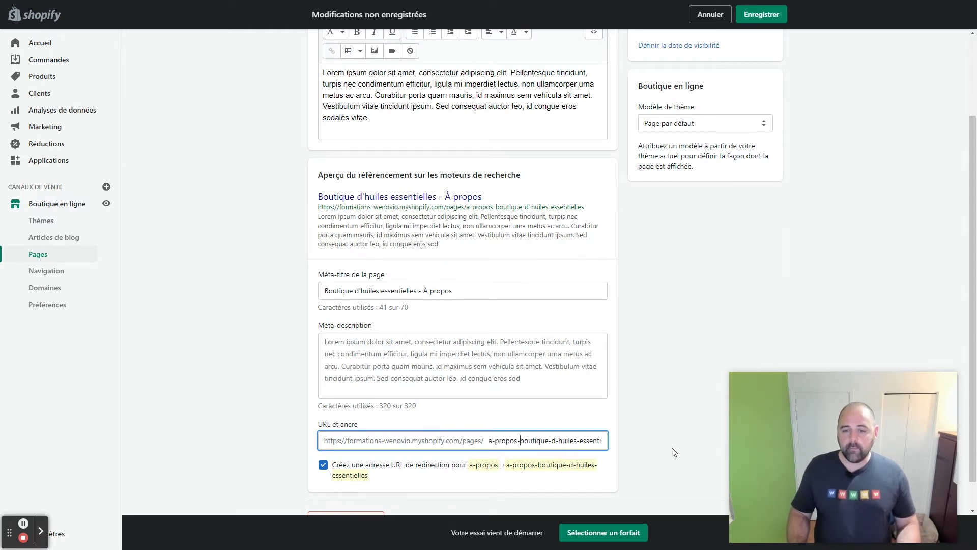
key("shift+End")
key("ctrl+c")
key("BackSpace")
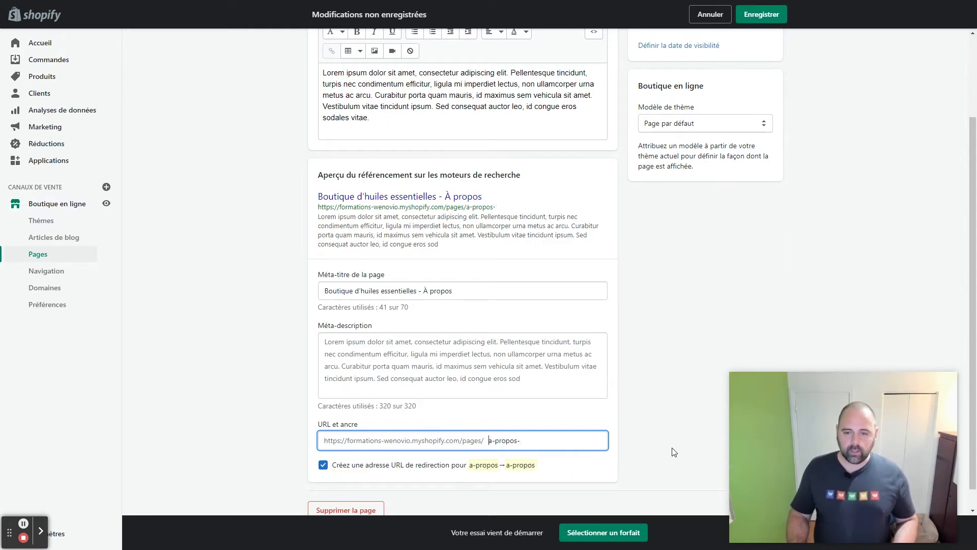
key("ctrl+v")
type("-")
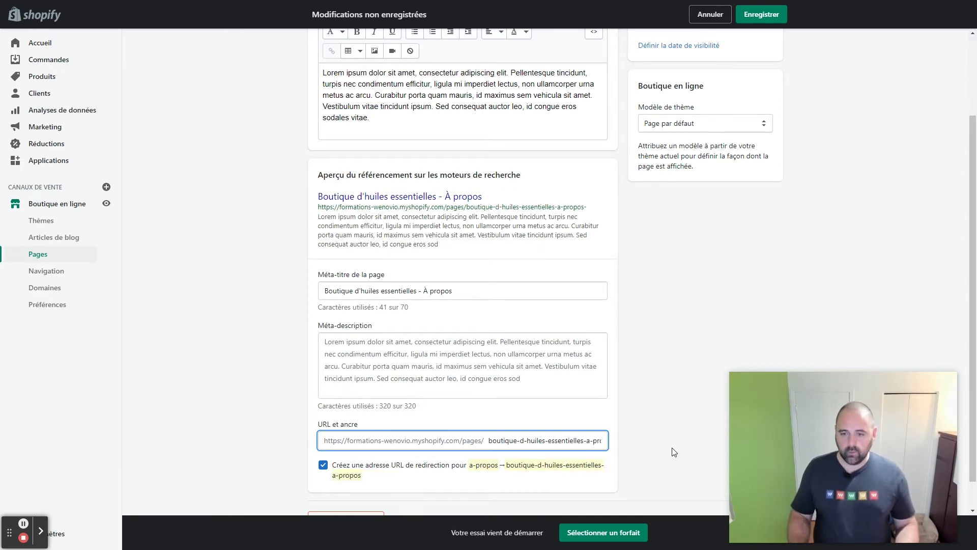
Step: Remove the trailing "-a-propos-" so the URL handle reads "boutique-d-huiles-essentielles", and save the page
key("shift+End")
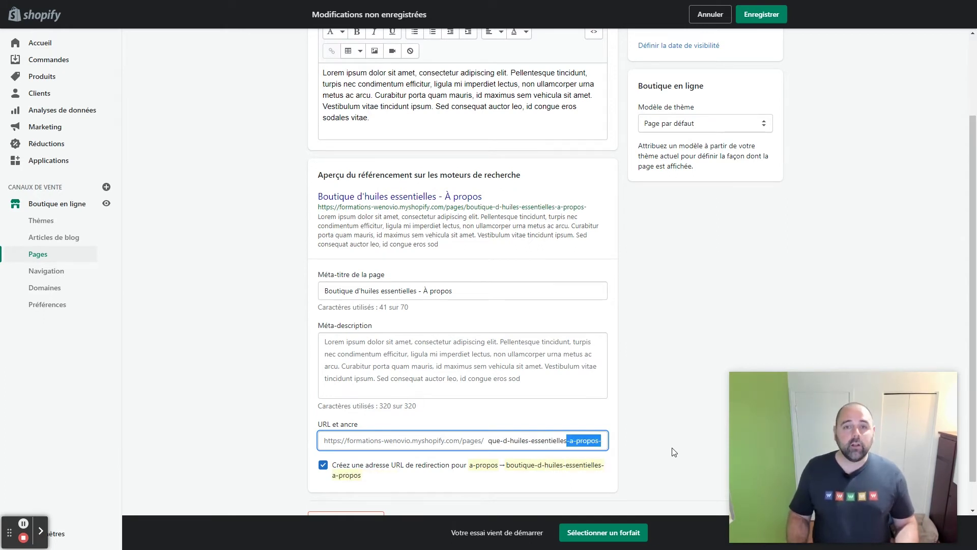
key("BackSpace")
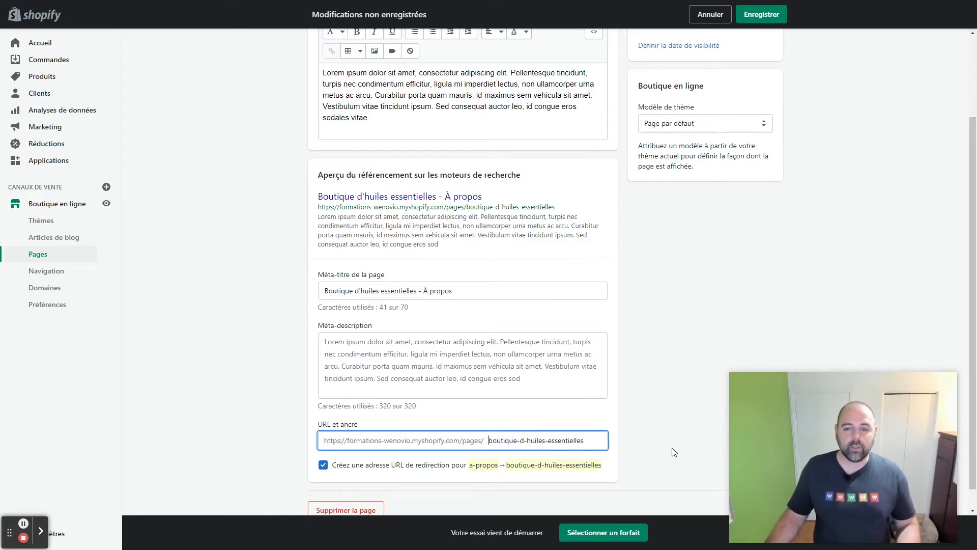
left_click(656, 315)
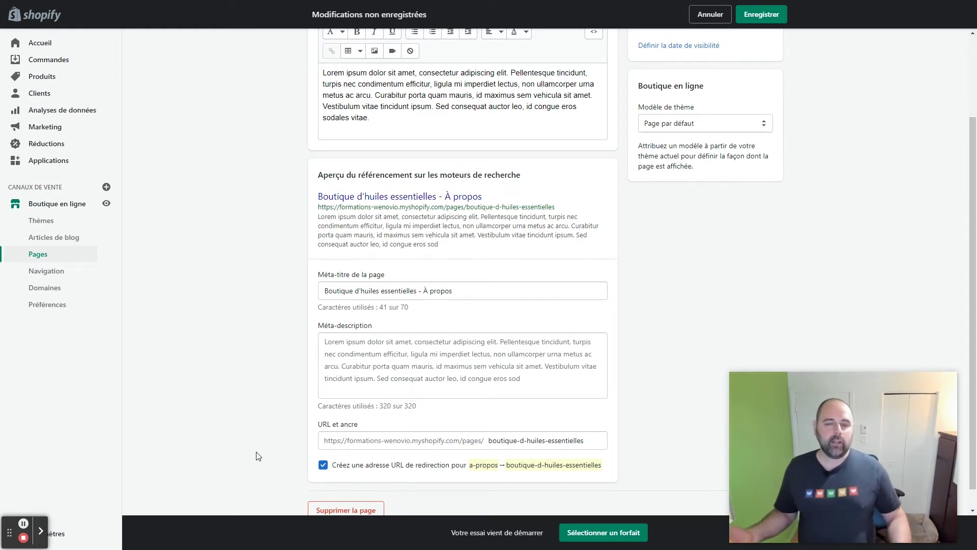
scroll(690, 377, "up", 3)
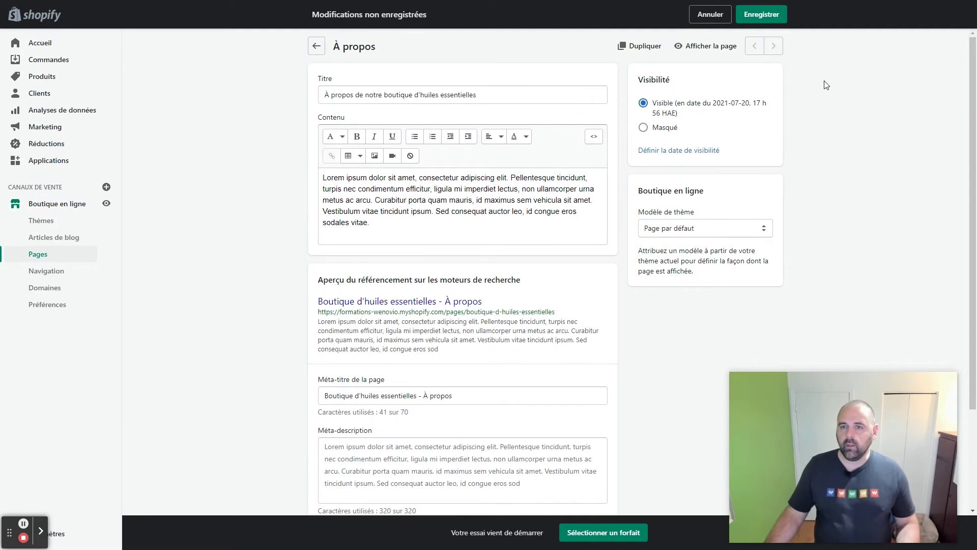
left_click(764, 15)
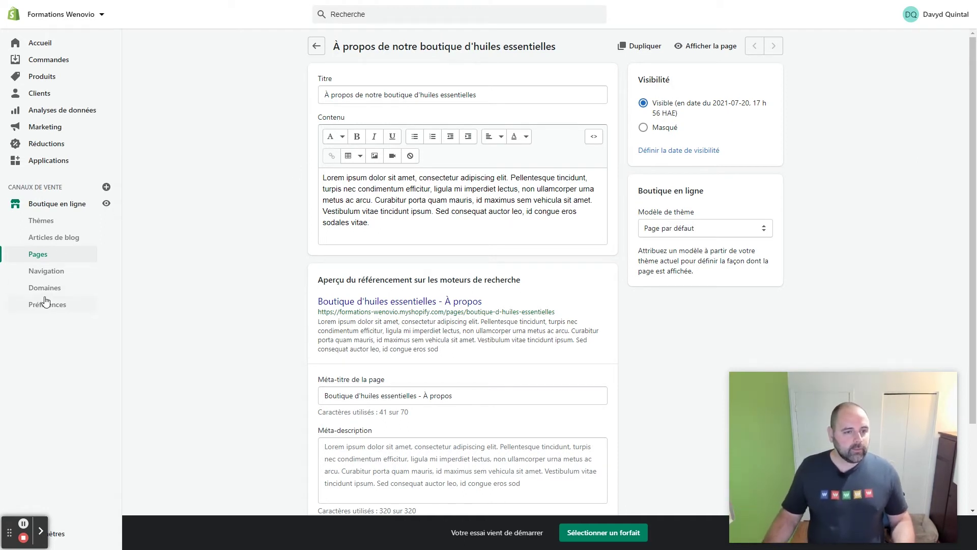
Step: Open the blog article "Le titre de mon article" and review its title, content and excerpt
left_click(55, 244)
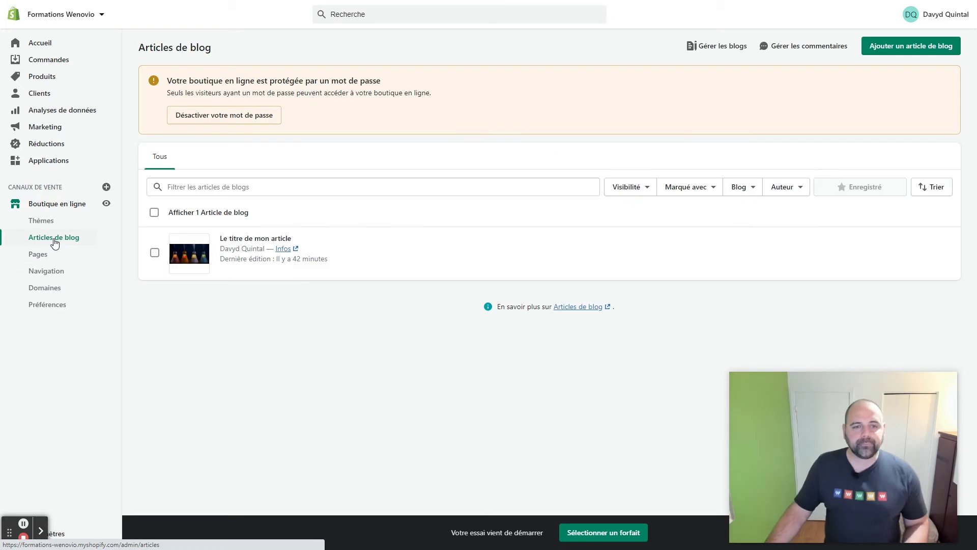
left_click(260, 240)
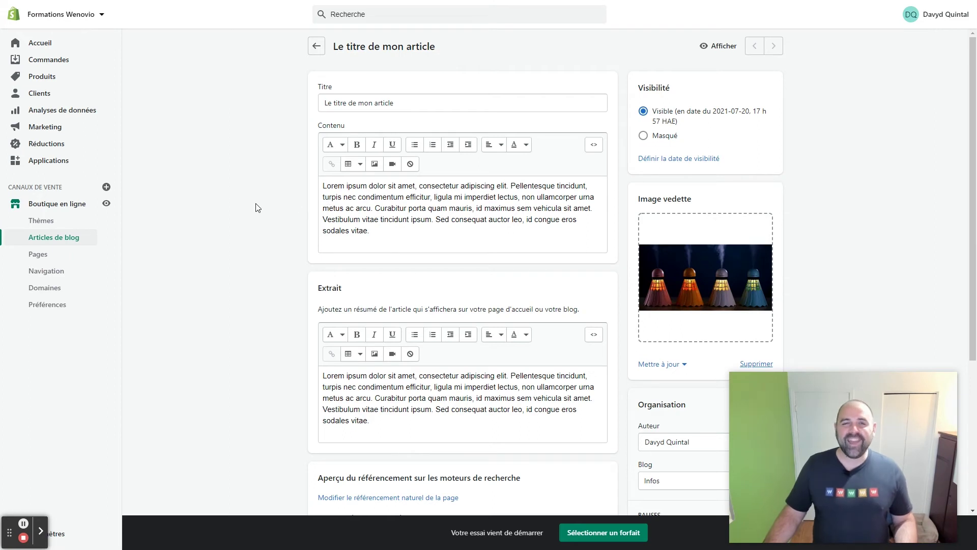
left_click(419, 100)
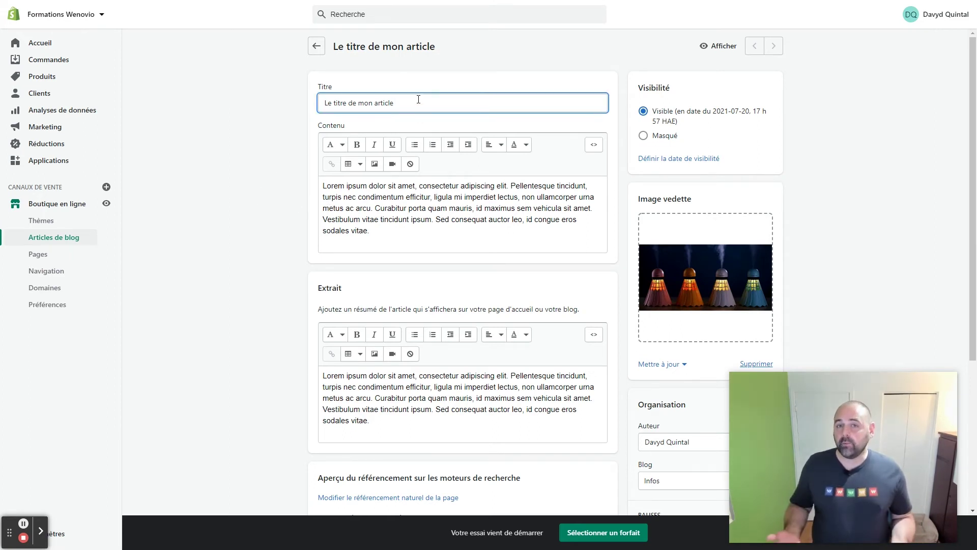
left_click(441, 209)
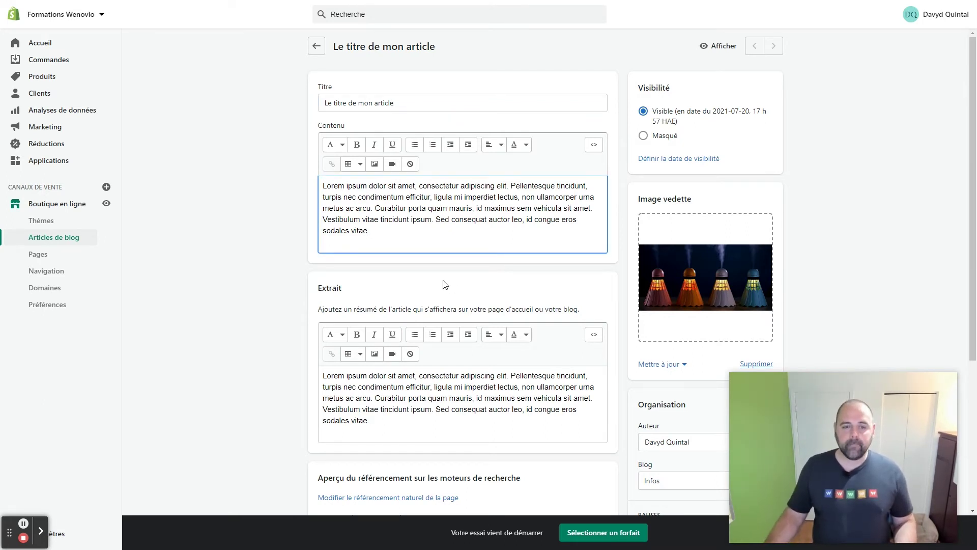
scroll(443, 282, "down", 2)
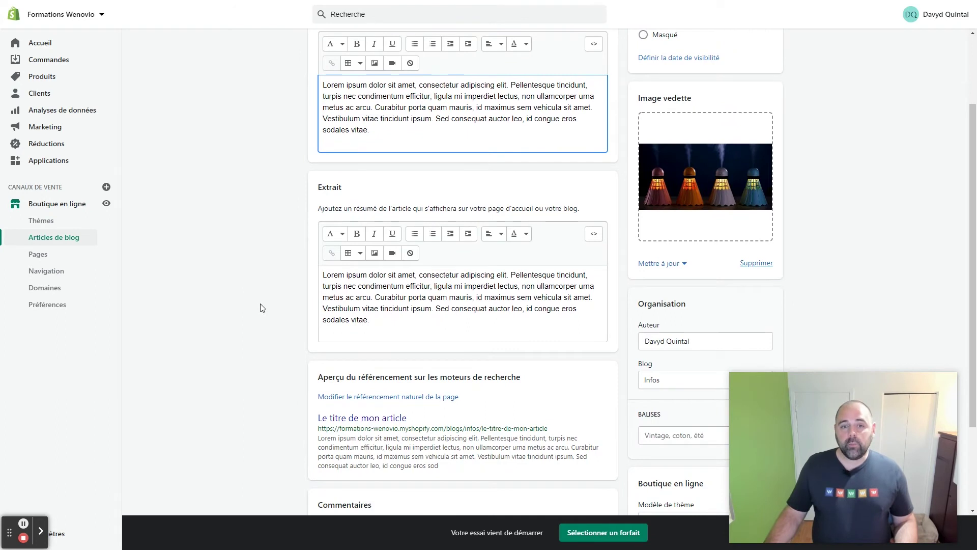
left_click_drag(370, 320, 325, 275)
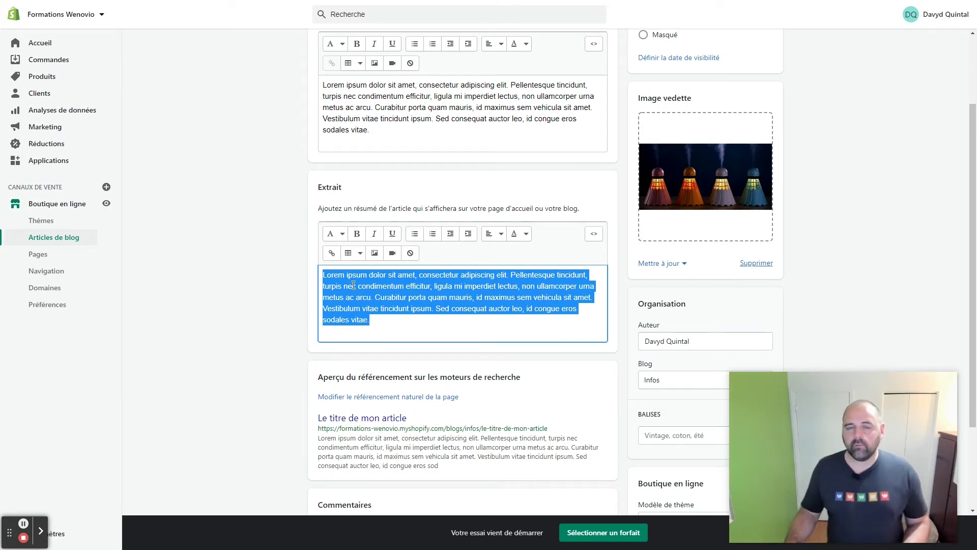
scroll(354, 275, "up", 2)
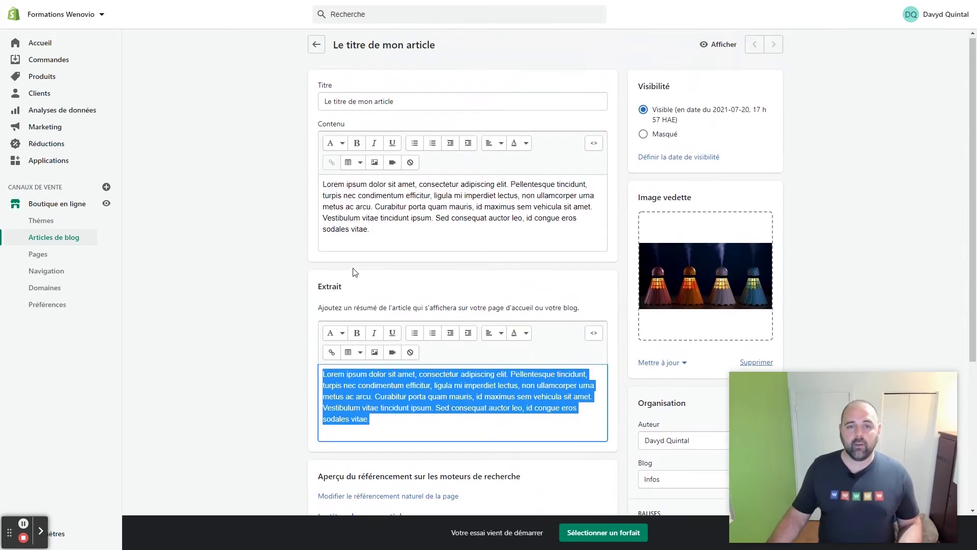
Step: Delete all the text in the article's excerpt
left_click(357, 399)
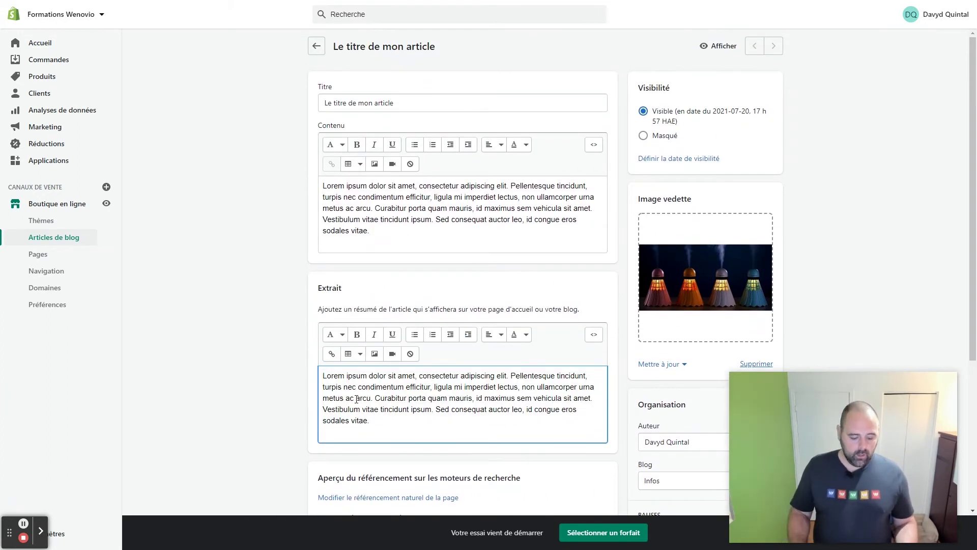
key("ctrl+a")
key("BackSpace")
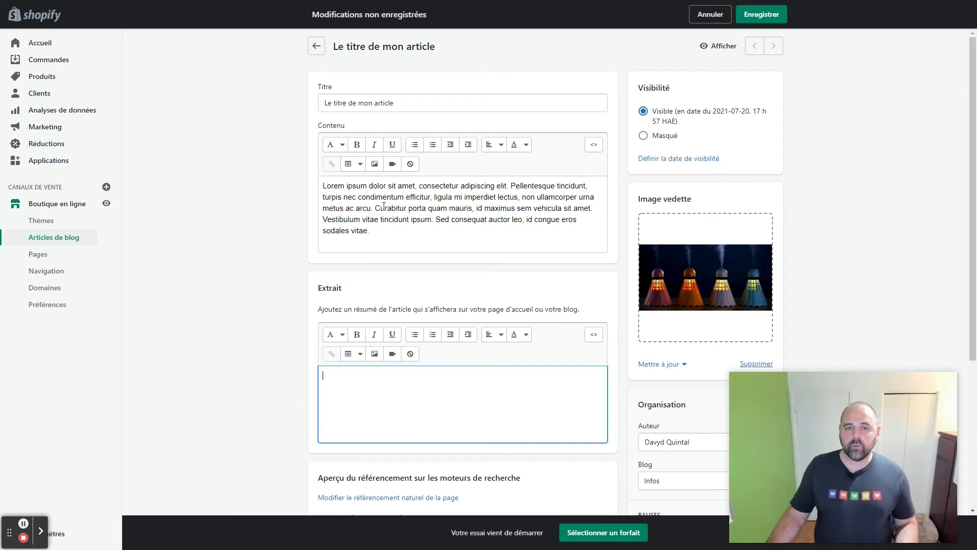
Step: Highlight the first two sentences of the article's content, through "metus ac arcu."
left_click(371, 208)
key("shift+Home")
key("shift+Up")
key("shift+Up")
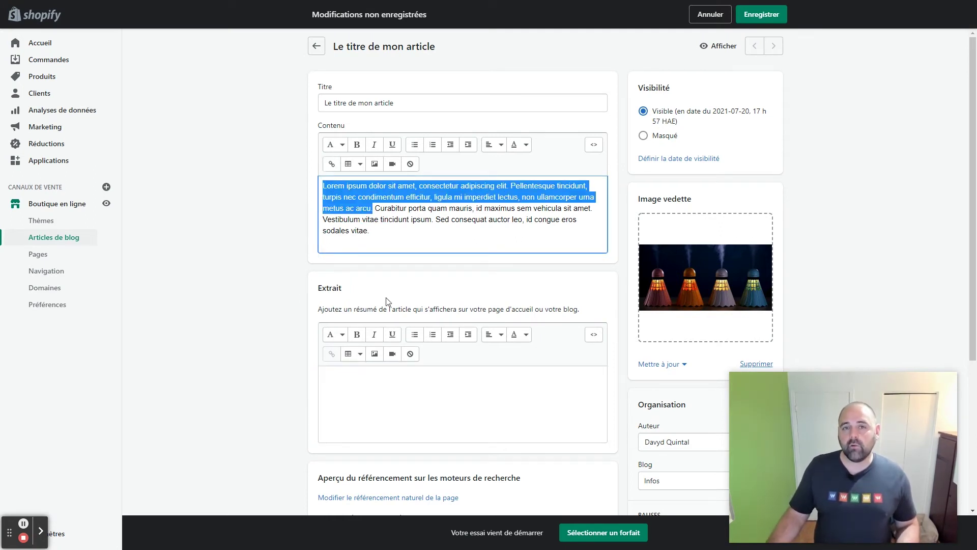
Step: Open the article's search engine listing for editing and shorten the meta description to end after "metus ac arcu."
scroll(387, 302, "down", 5)
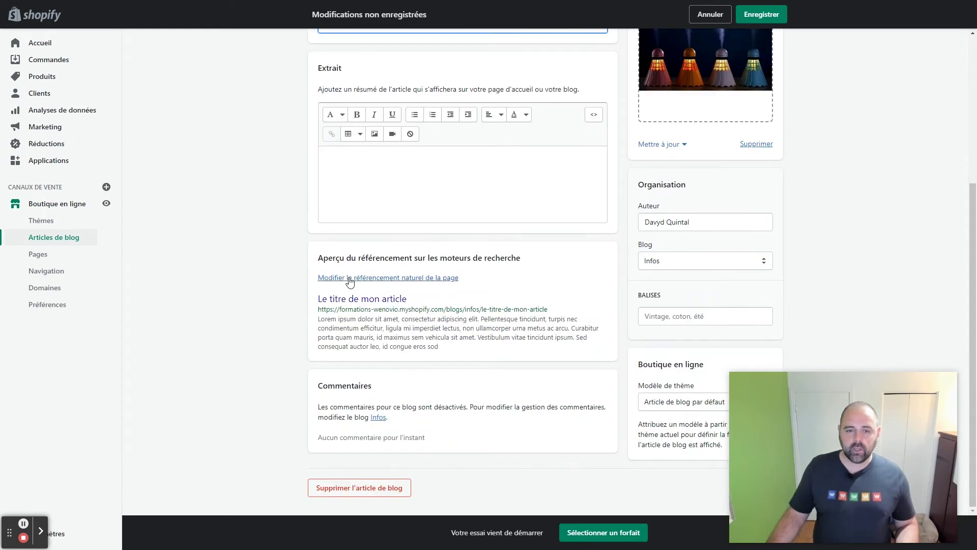
left_click(349, 279)
left_click(370, 429)
key("ctrl+a")
left_click(340, 449)
key("ctrl+shift+End")
key("Delete")
left_click(405, 410)
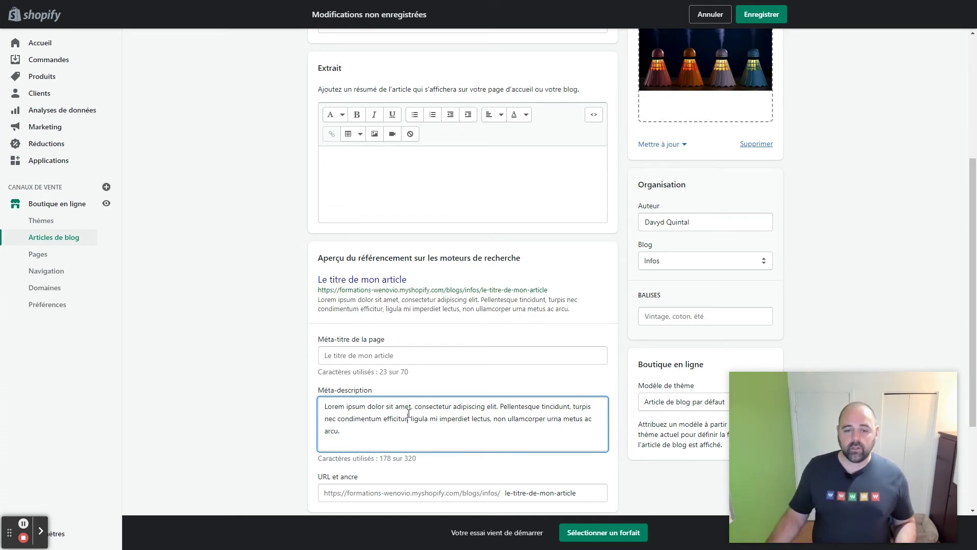
Step: Copy the article's entire meta description into its empty excerpt
left_click_drag(349, 431, 307, 407)
key("ctrl+c")
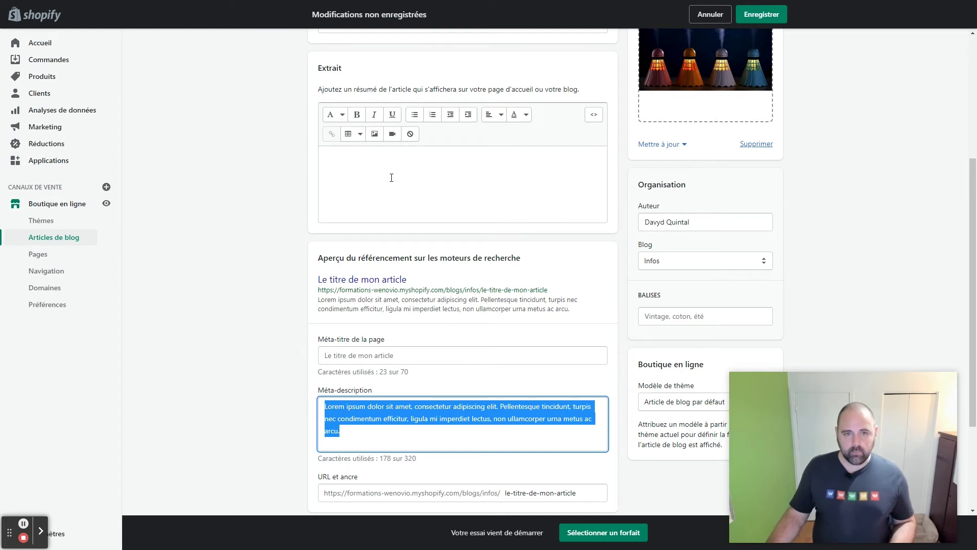
left_click(392, 170)
key("ctrl+v")
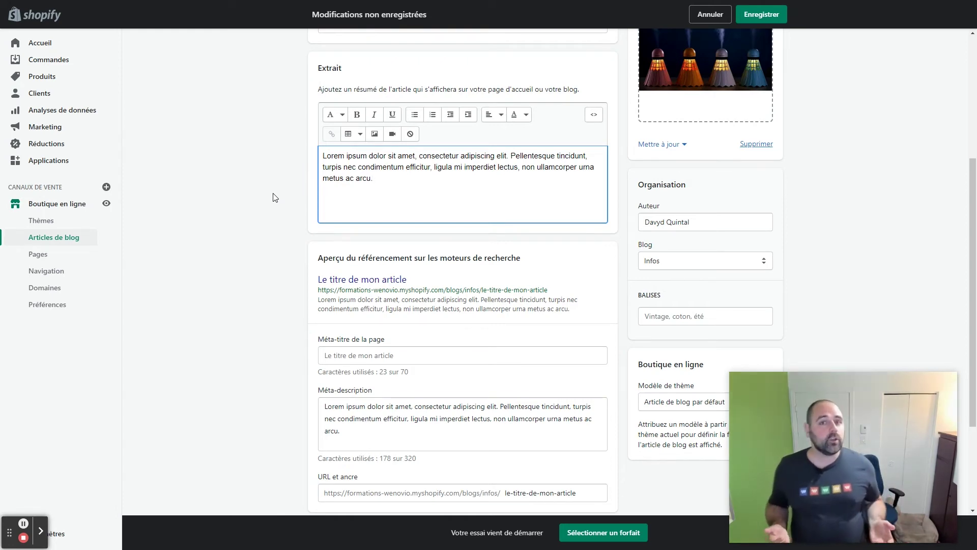
Step: Set the article's URL handle to "le-titre-de-mon-article-23", keeping the redirect from the old address, and save the article
scroll(338, 429, "down", 3)
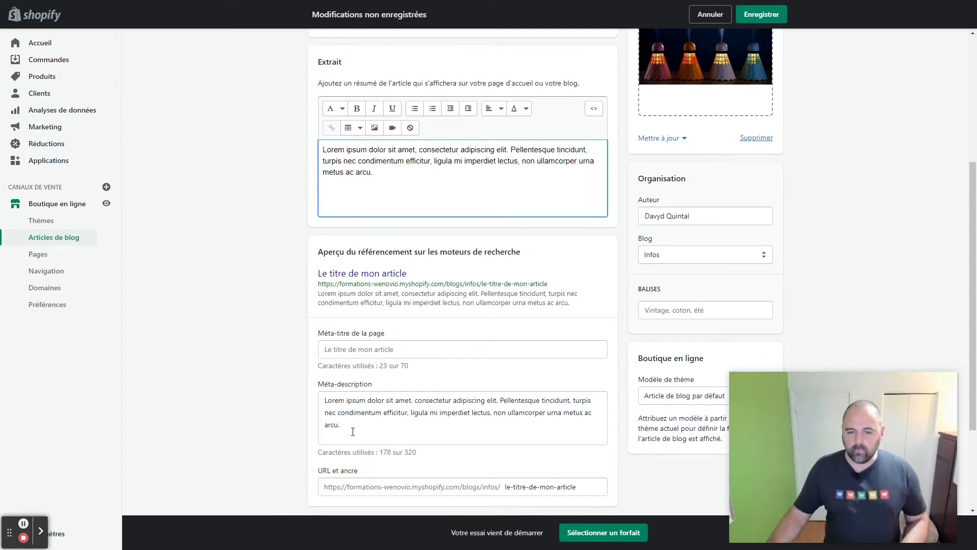
left_click(540, 350)
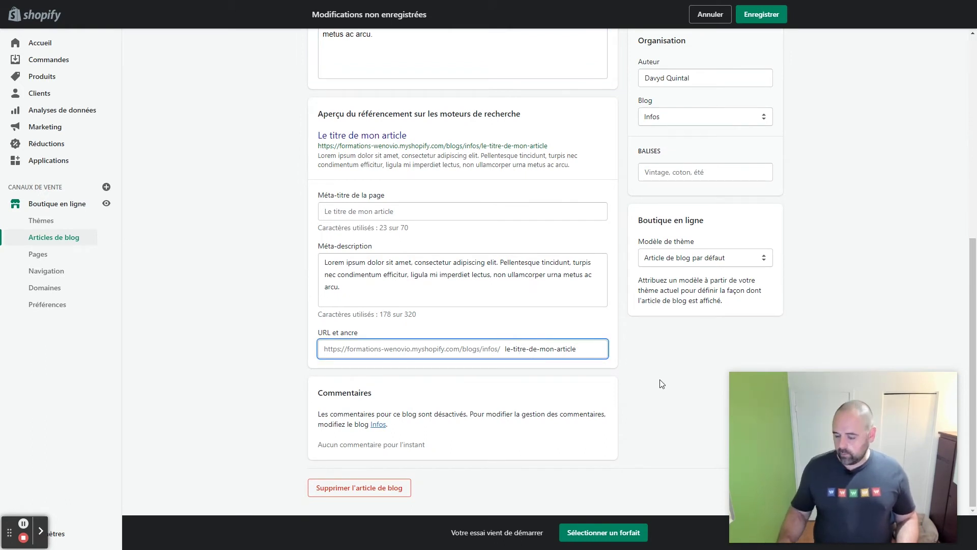
type("-23")
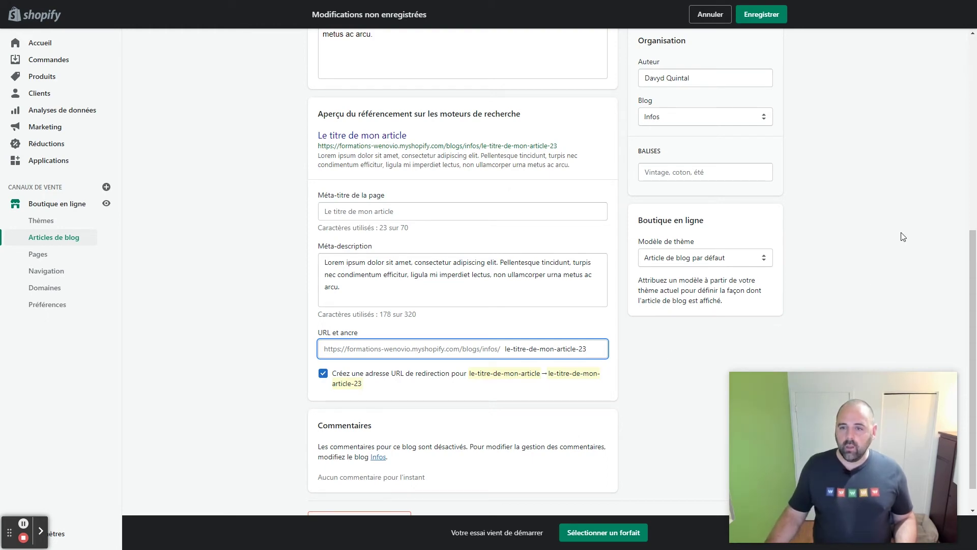
scroll(902, 236, "up", 7)
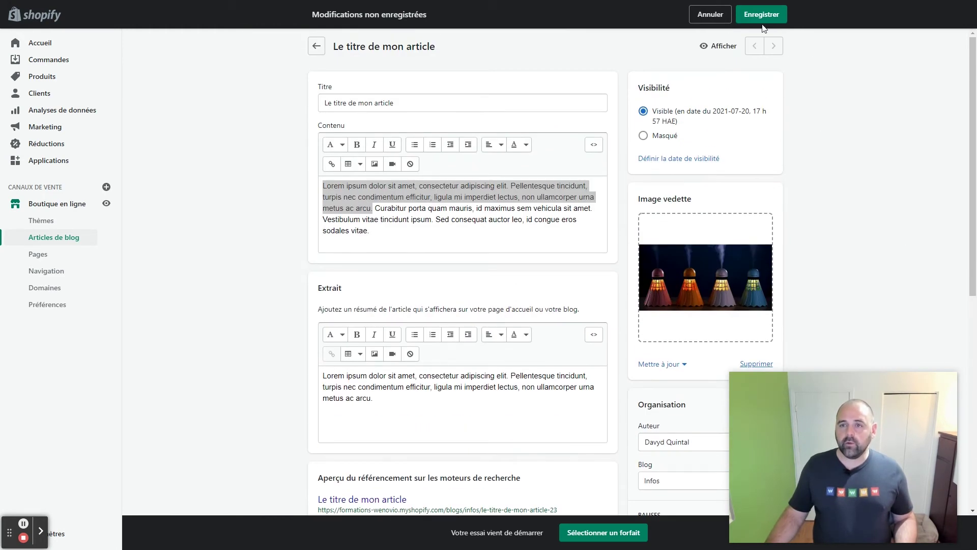
left_click(757, 16)
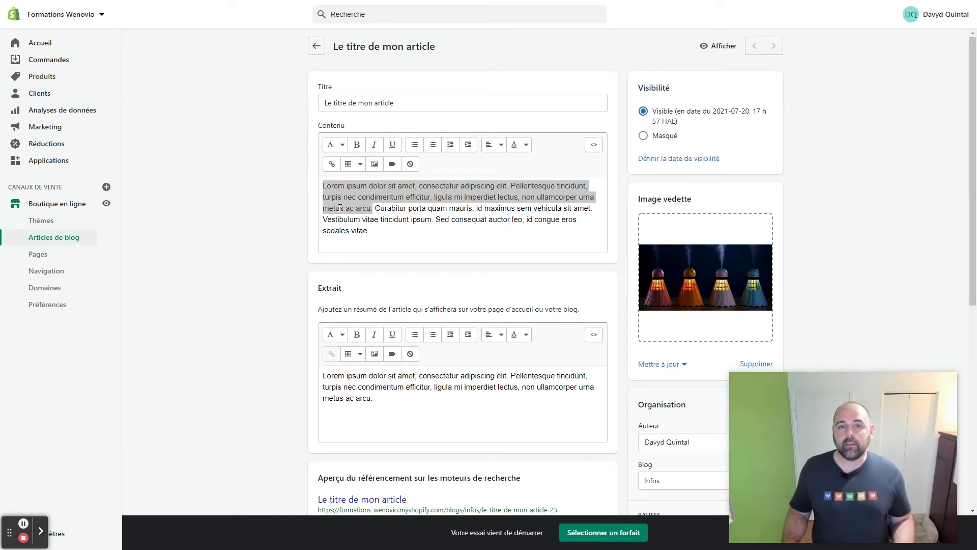
Step: Visit the Shopify App Store from the applications page, search for "smart seo" and open the Smart SEO app listing
left_click(50, 166)
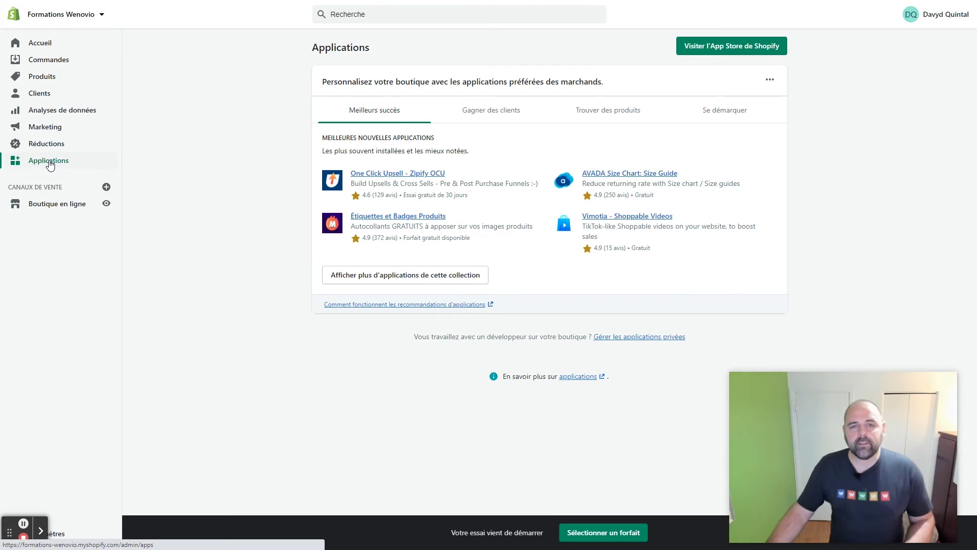
left_click(733, 51)
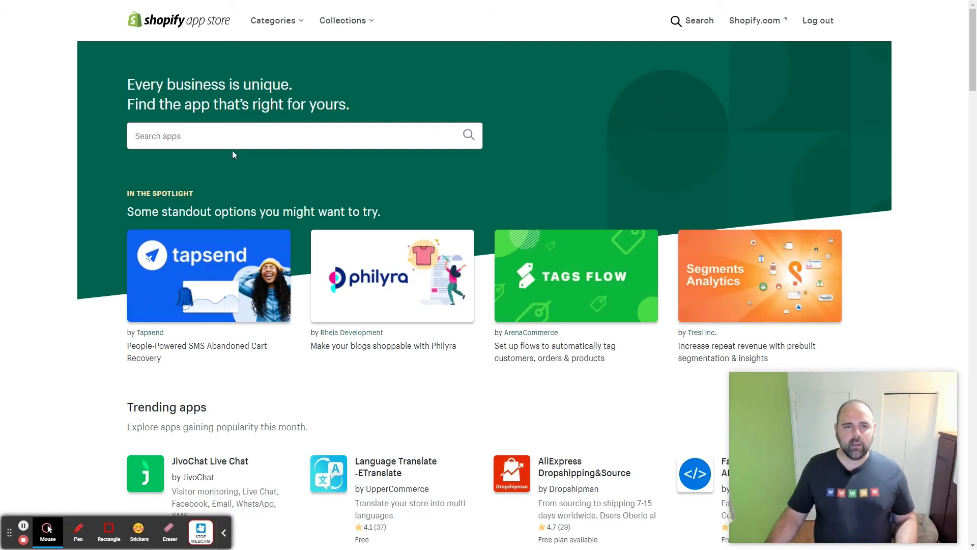
left_click(175, 134)
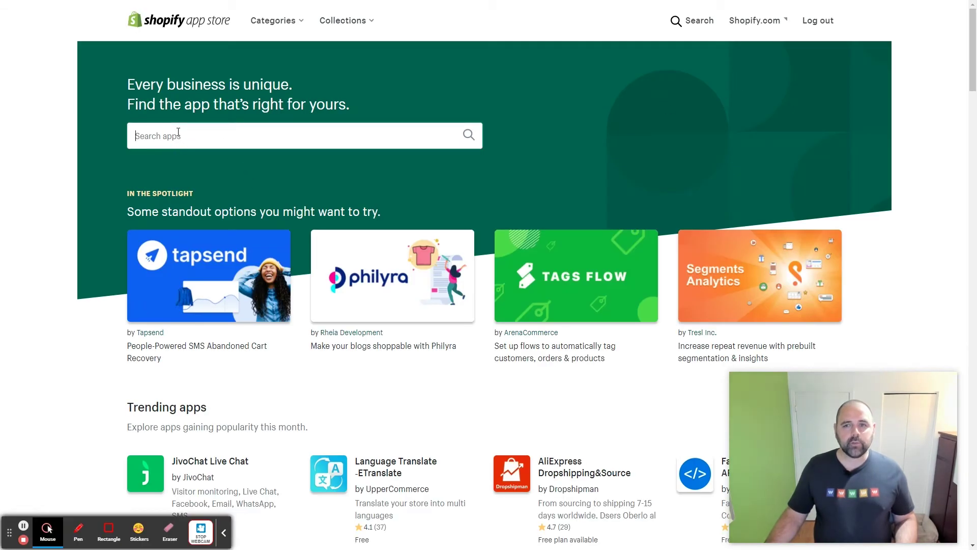
type("smart ")
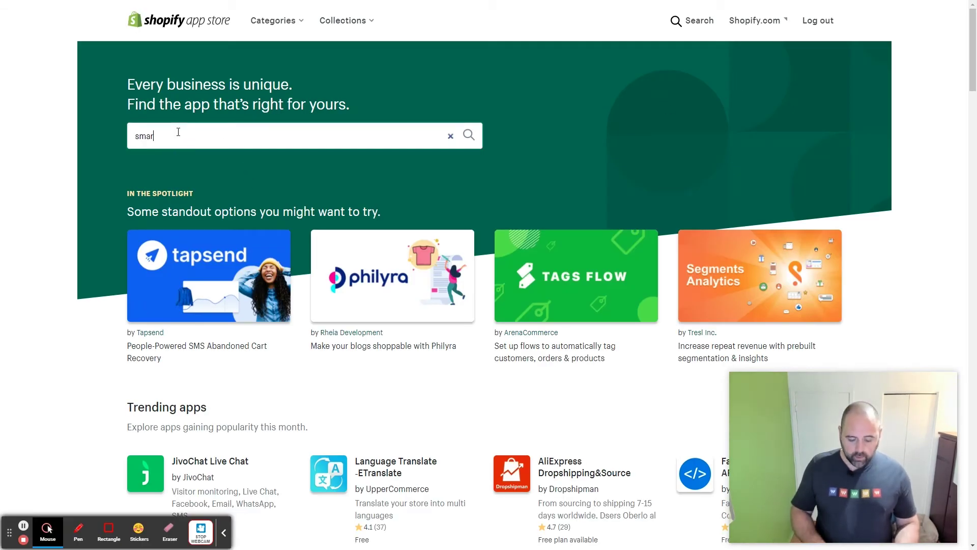
type("seo")
key("Return")
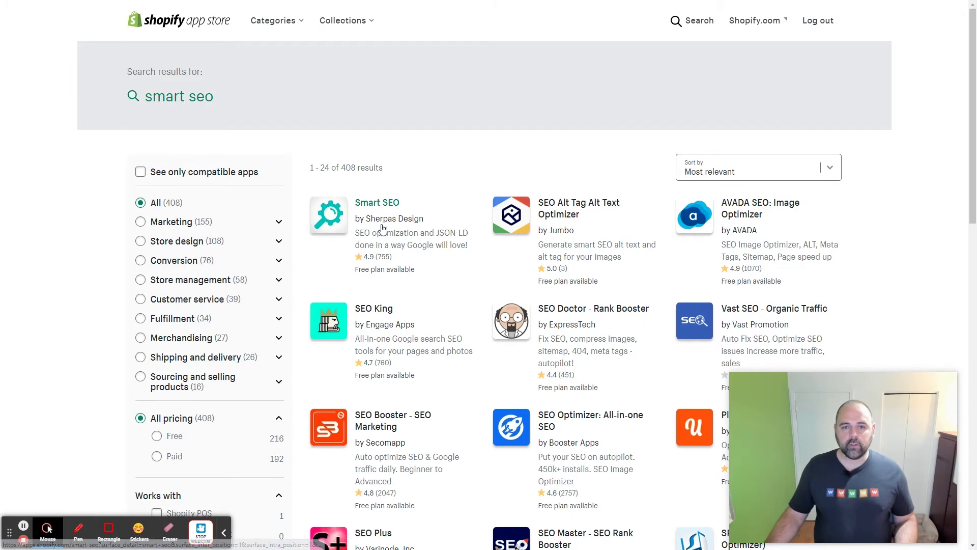
left_click(376, 206)
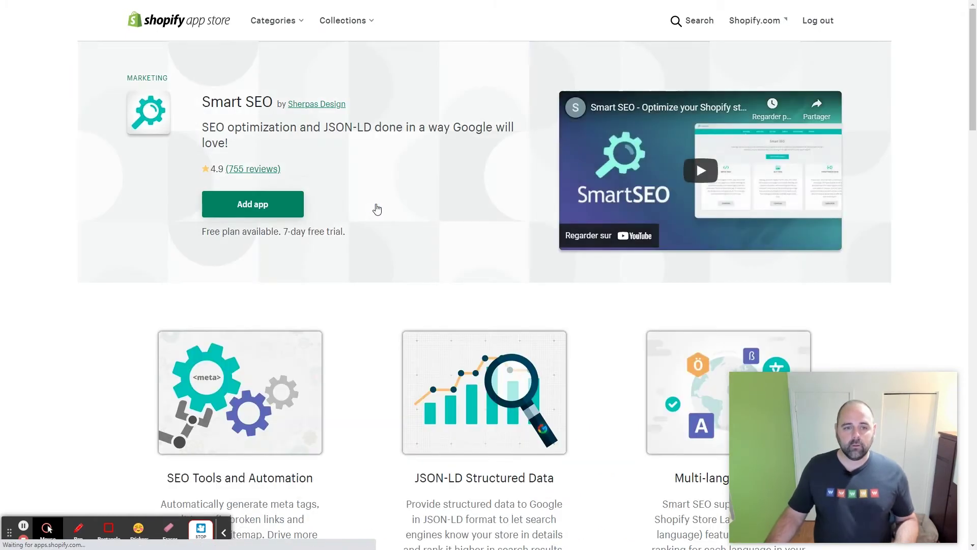
Step: Examine the Smart SEO listing's media gallery, pricing plans and customer reviews, and return to the listing's header
scroll(377, 209, "down", 6)
scroll(377, 209, "down", 16)
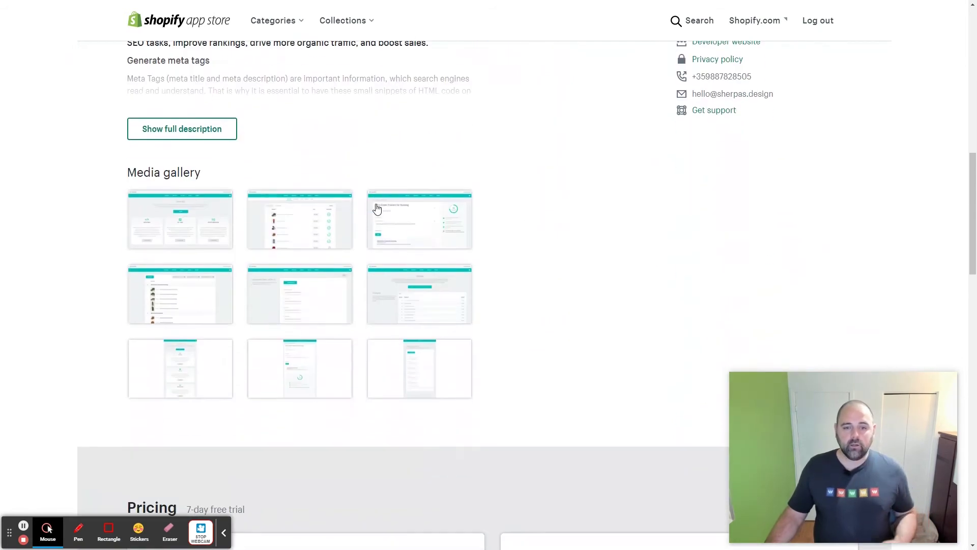
scroll(377, 210, "up", 1)
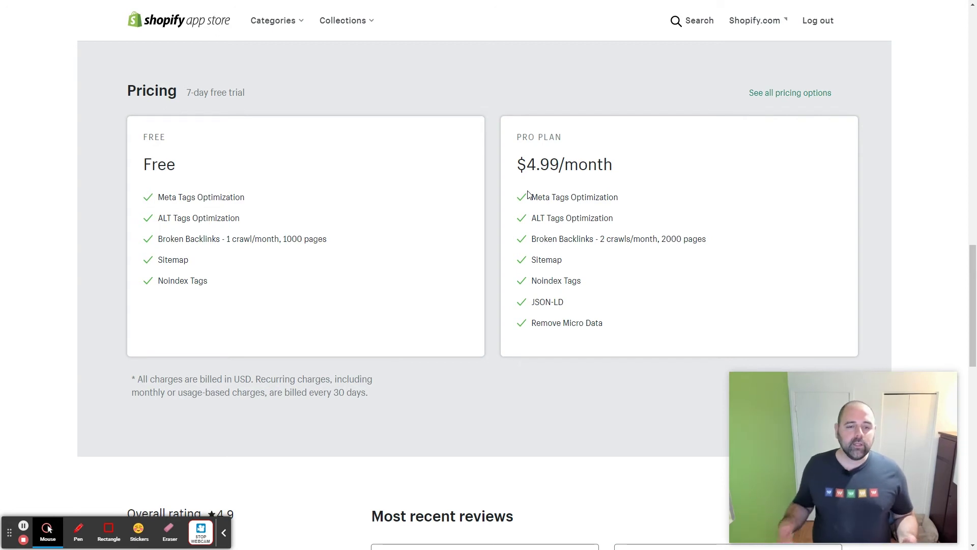
left_click(225, 532)
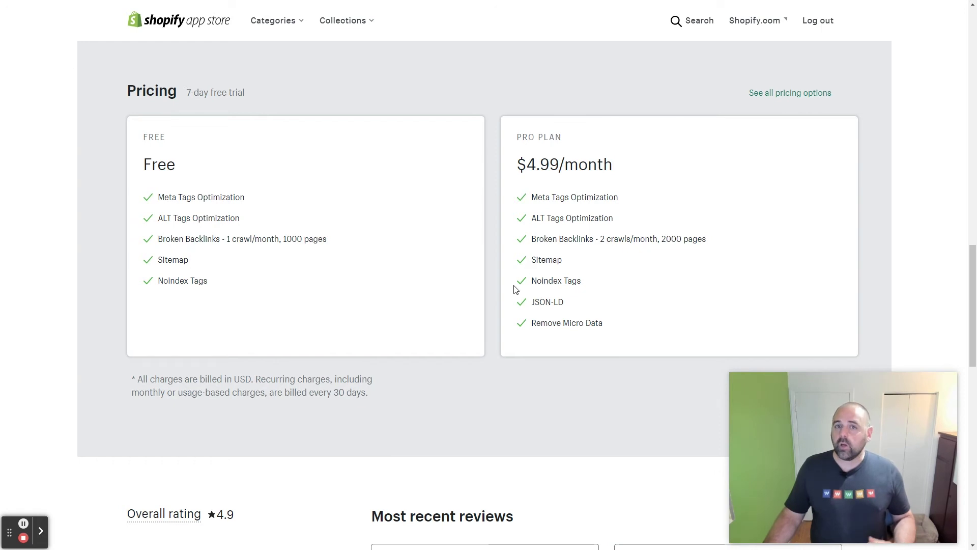
scroll(515, 287, "down", 8)
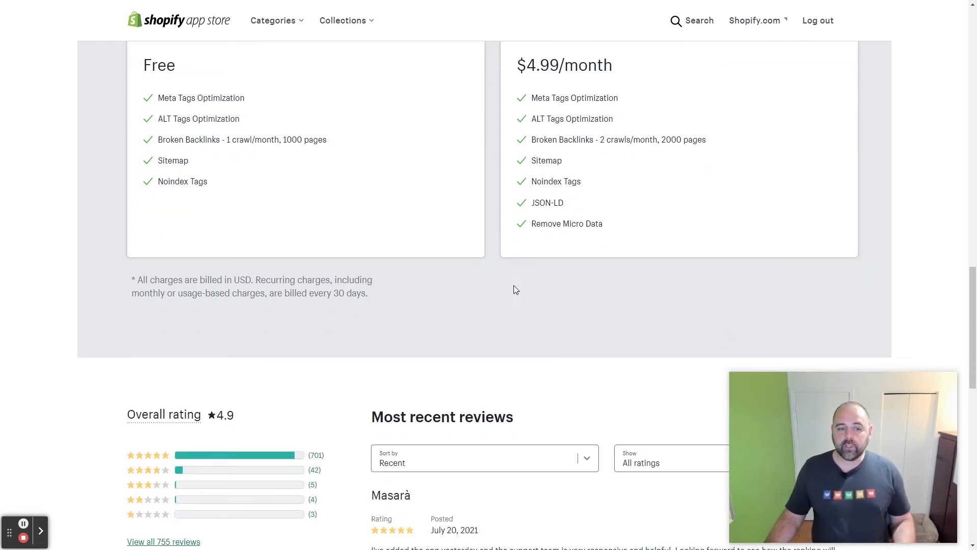
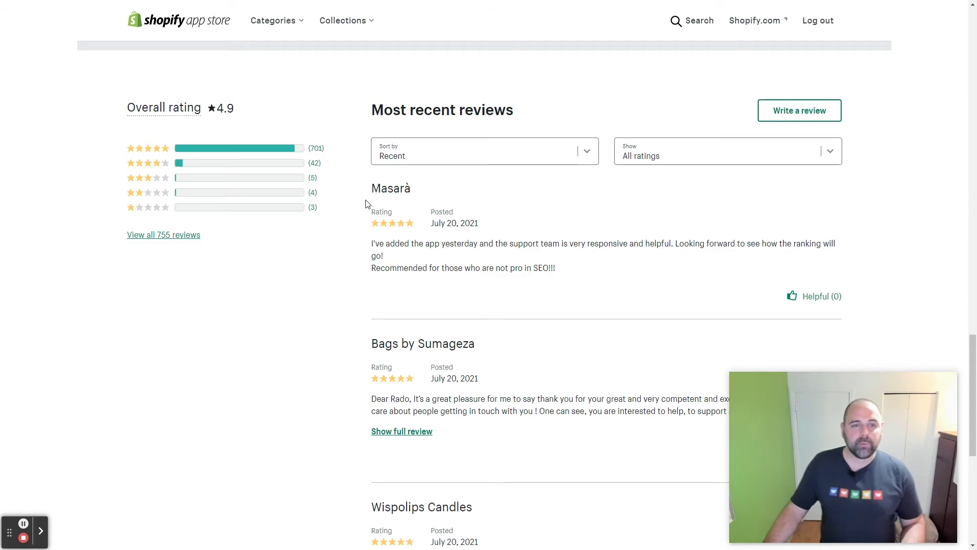
scroll(355, 189, "up", 15)
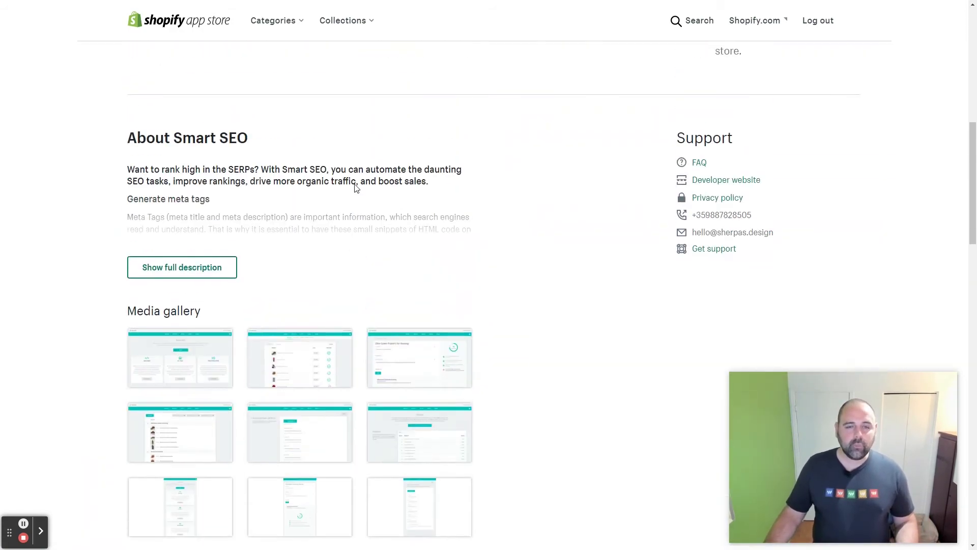
scroll(355, 189, "up", 10)
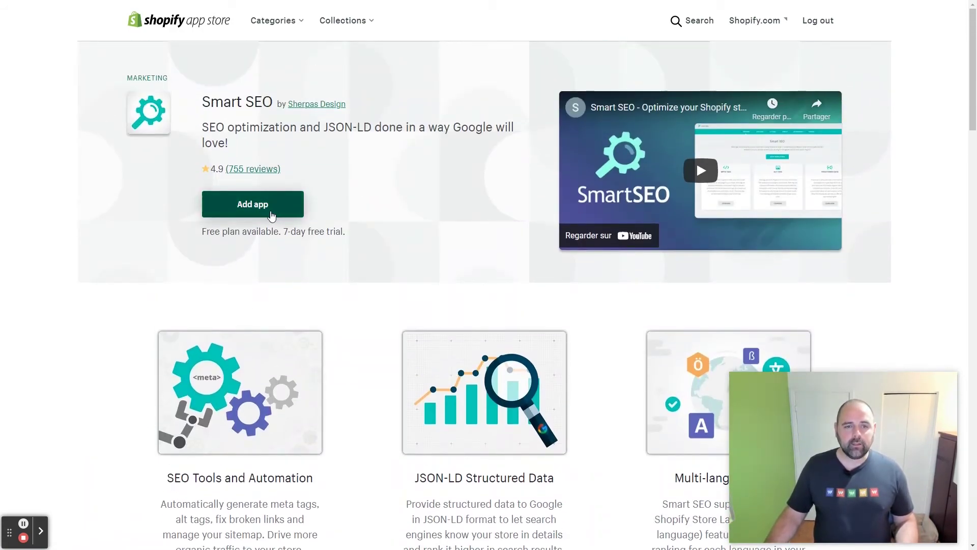
Step: Add the Smart SEO app to the store, expand the details of all four permission groups and install it
left_click(271, 216)
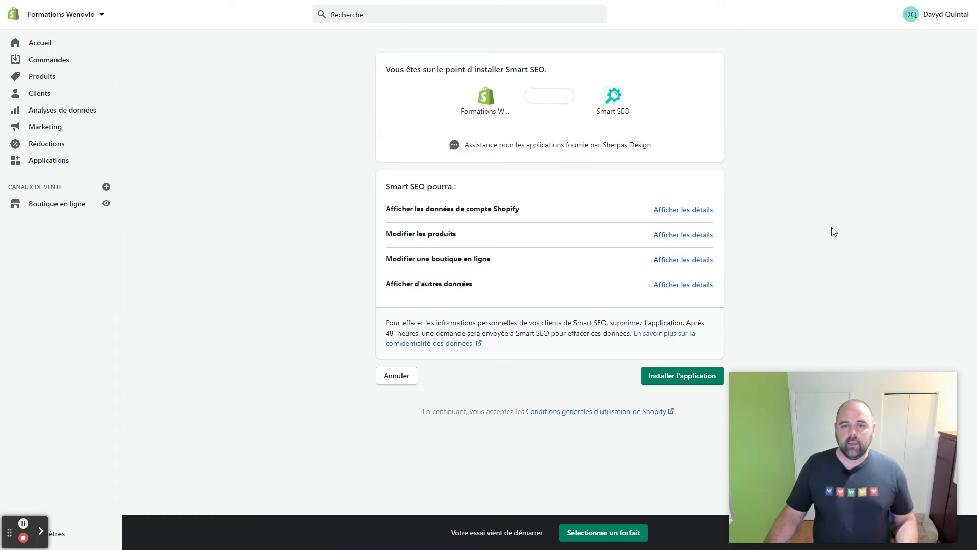
left_click(678, 210)
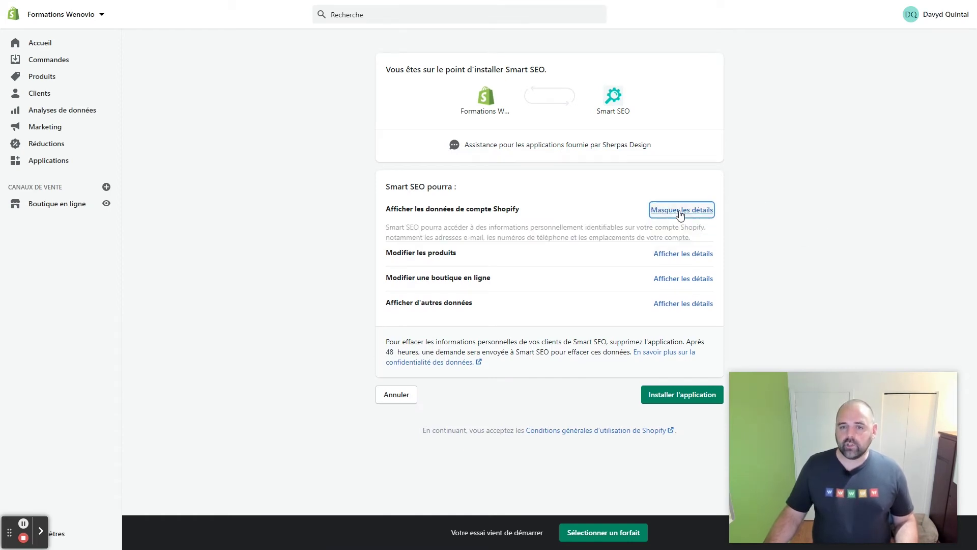
left_click_drag(390, 209, 529, 210)
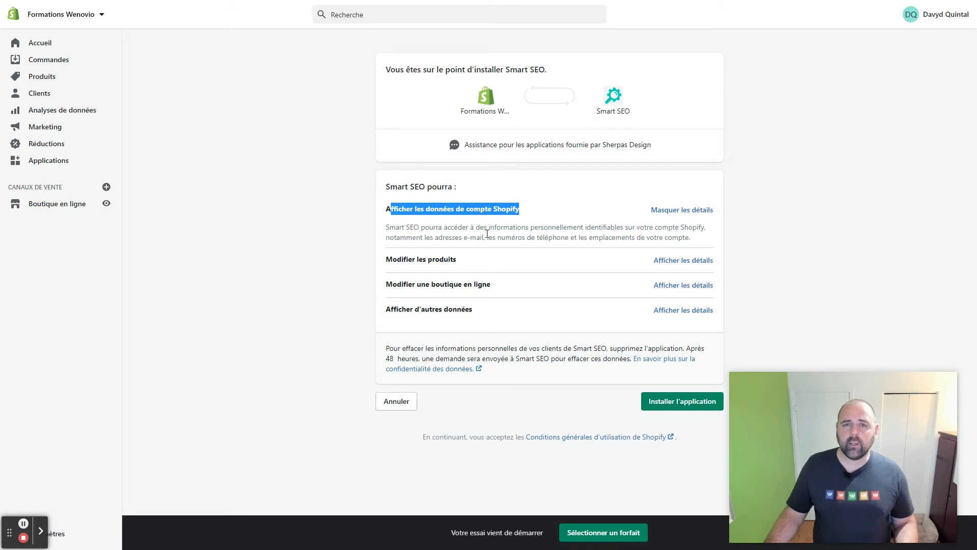
left_click(681, 260)
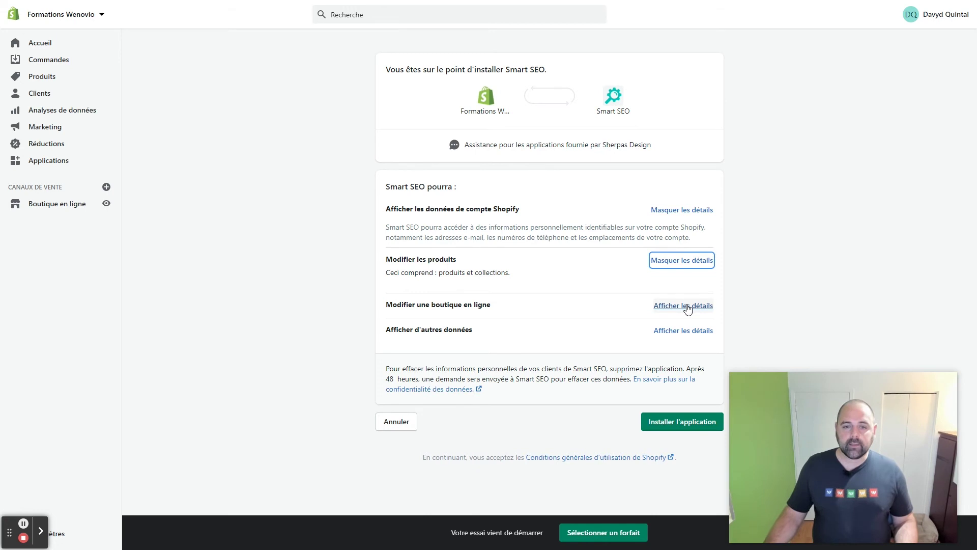
left_click(687, 307)
left_click(664, 375)
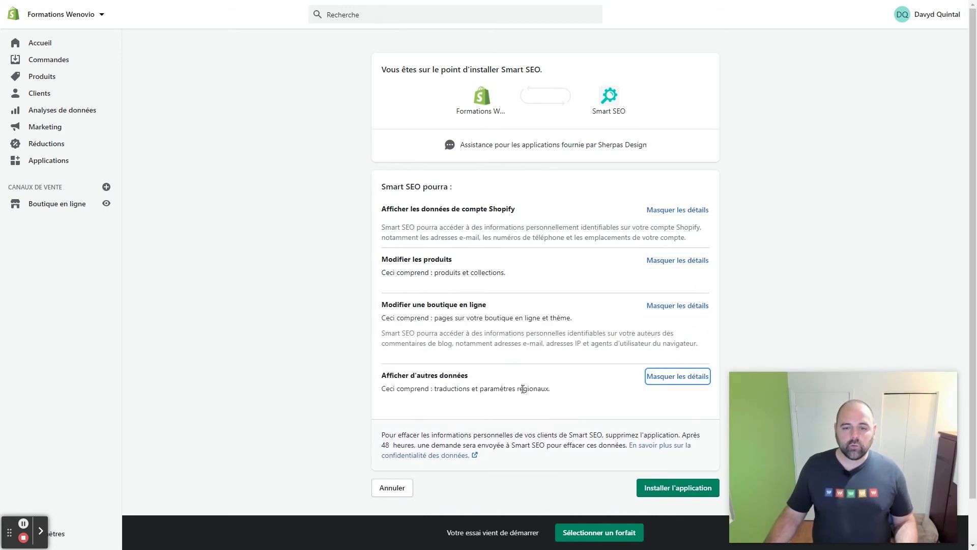
left_click(682, 492)
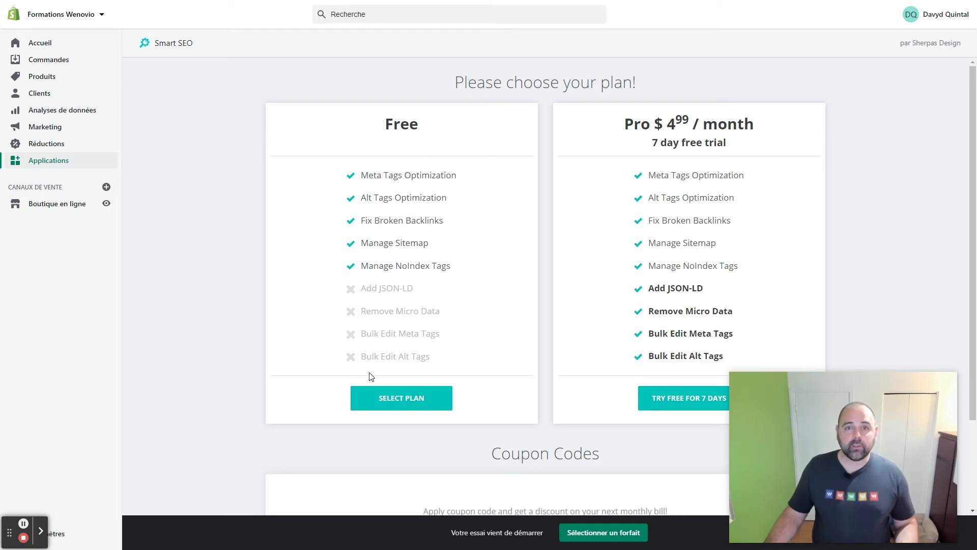
Step: Choose the Free plan for Smart SEO and open its setup page from the integration notice
left_click(401, 402)
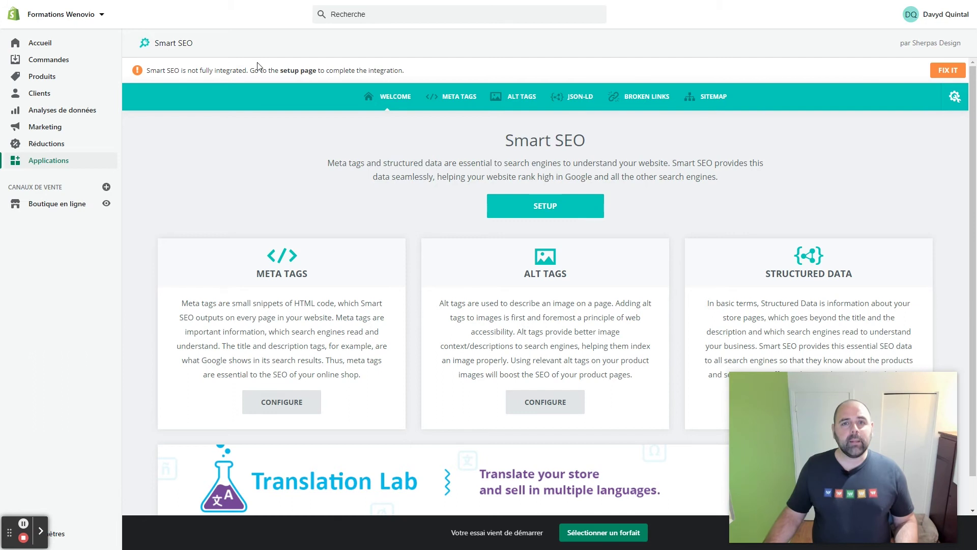
left_click_drag(146, 71, 464, 75)
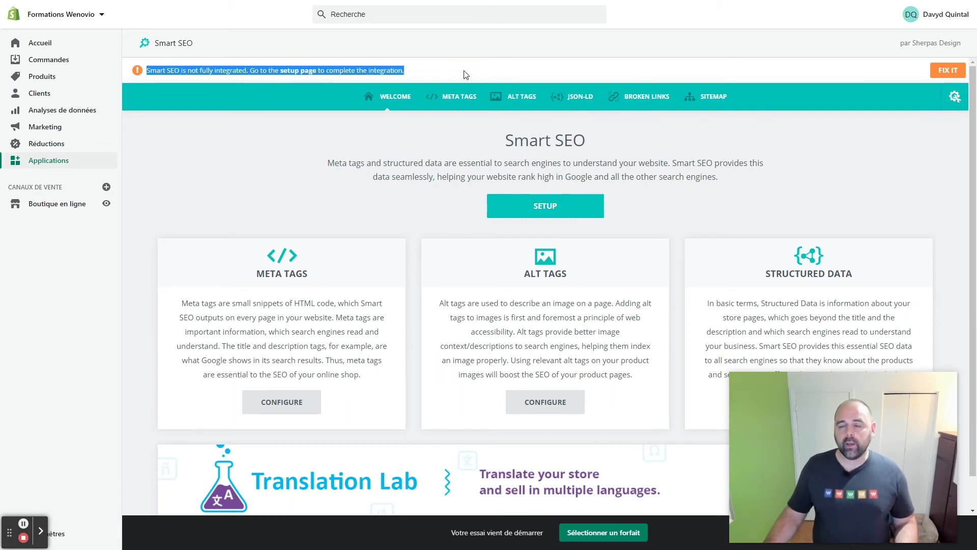
left_click(950, 72)
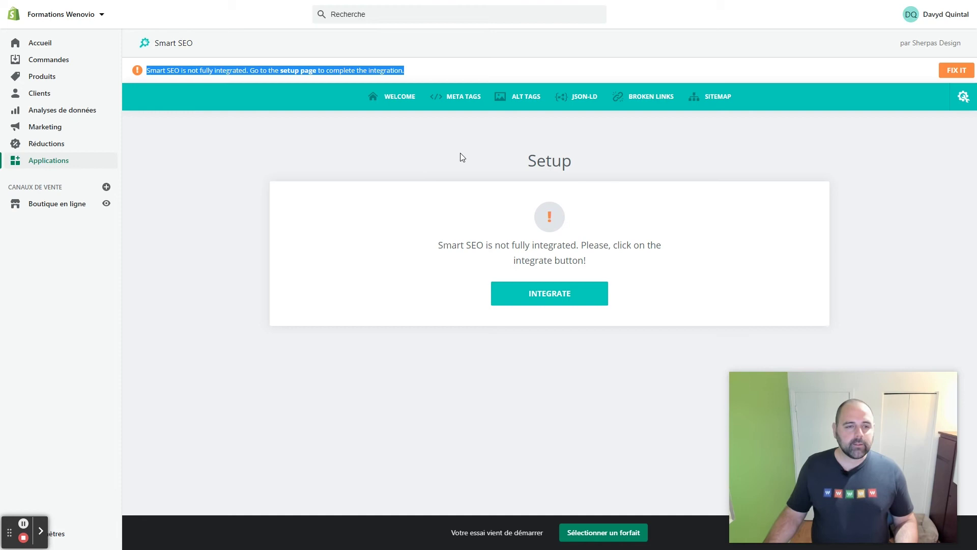
Step: Open the online store's preferences in a new tab and highlight the password protection heading
right_click(57, 205)
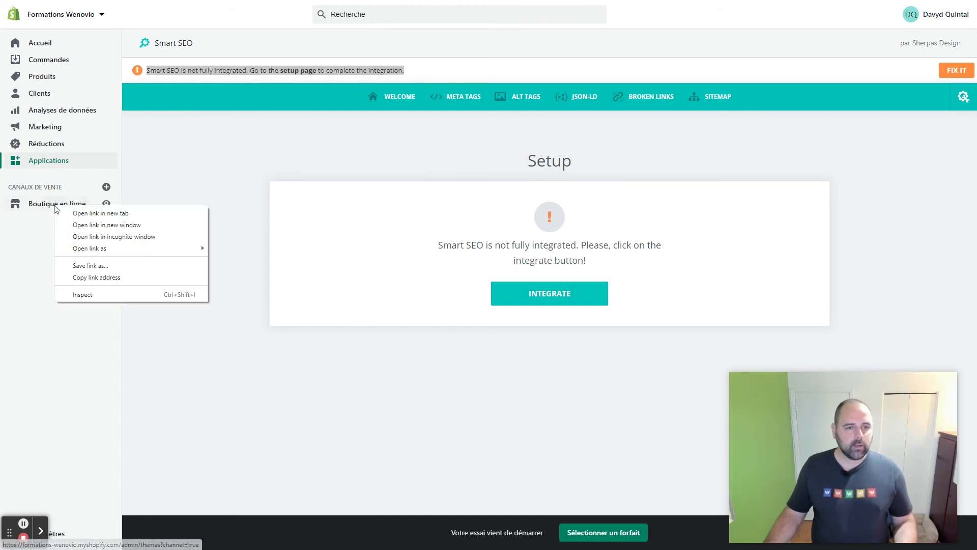
left_click(89, 214)
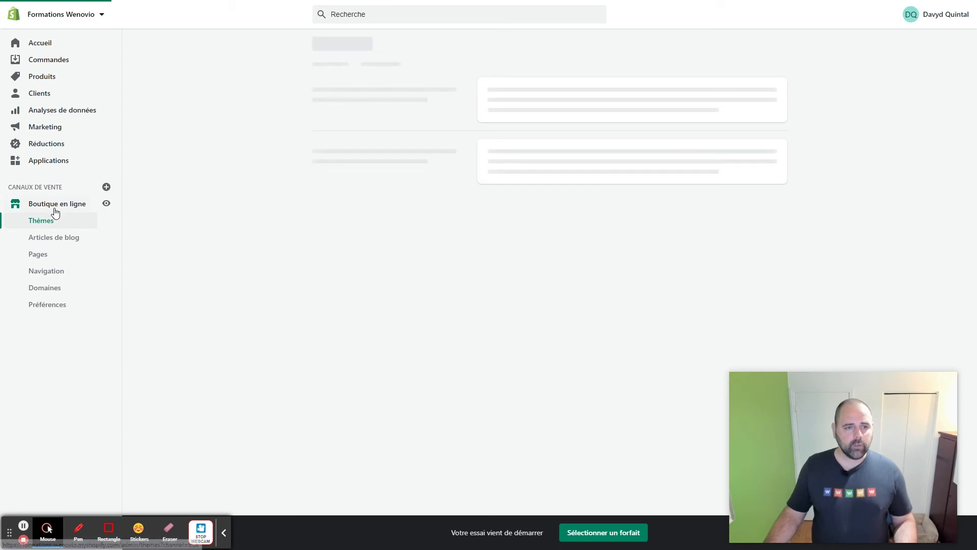
left_click(48, 306)
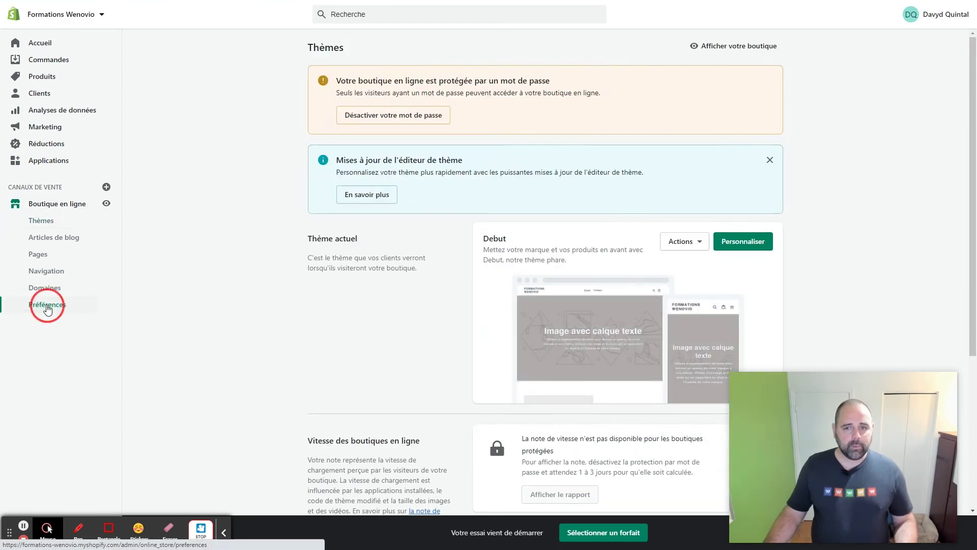
scroll(426, 271, "down", 10)
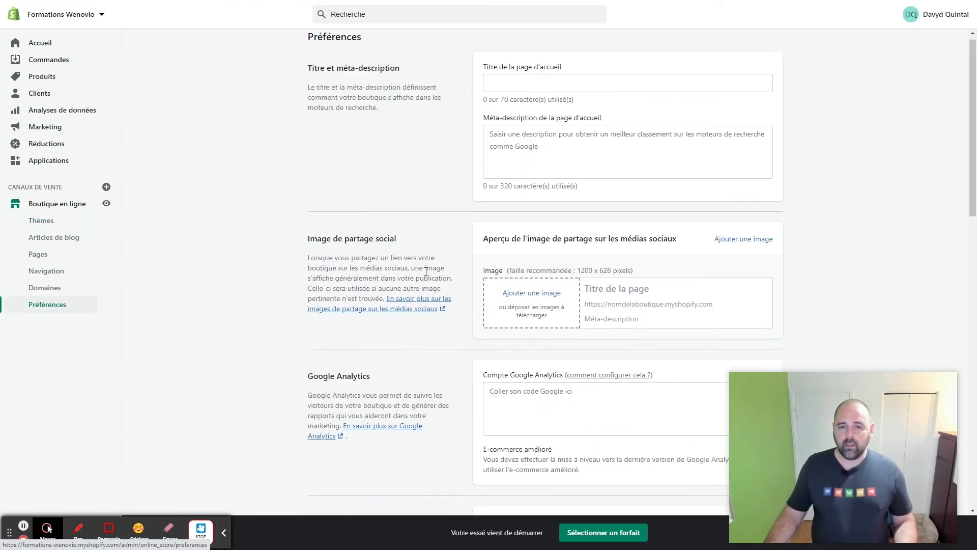
scroll(426, 271, "down", 2)
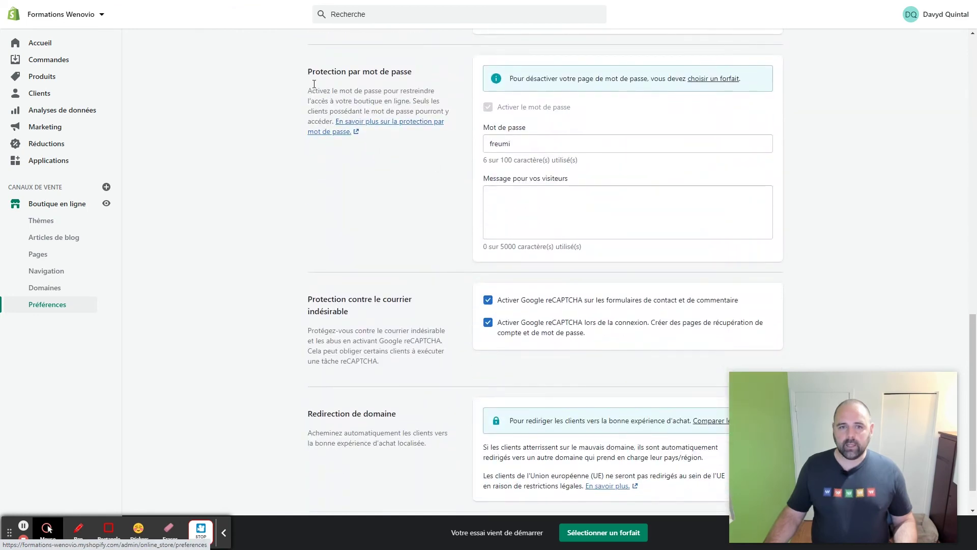
left_click_drag(308, 72, 441, 69)
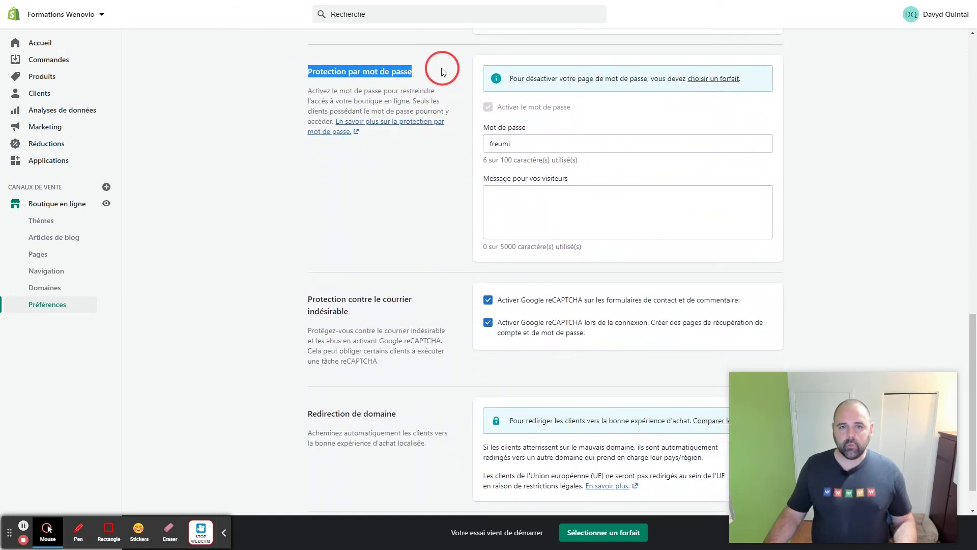
Step: Select the entire storefront password in the password protection settings
left_click(514, 143)
left_click_drag(514, 144, 487, 145)
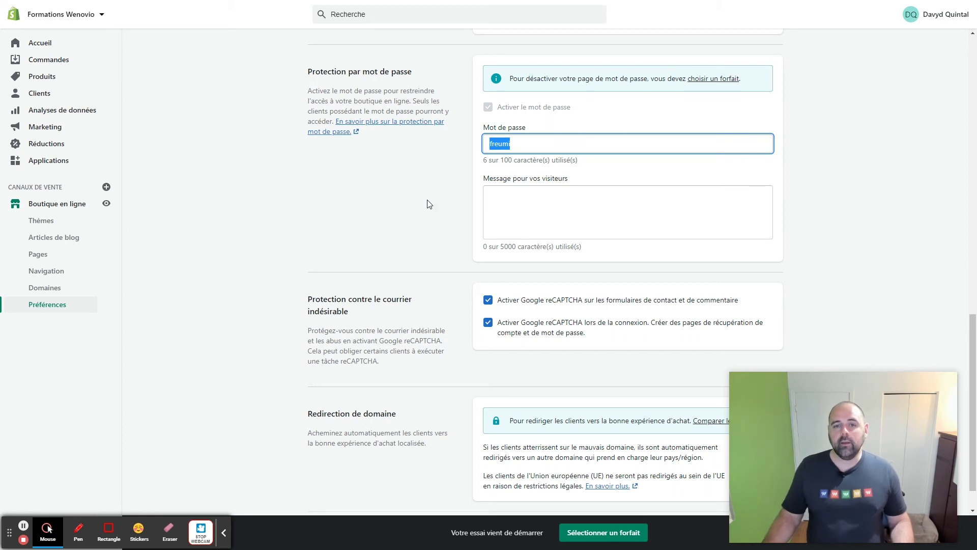
left_click(514, 143)
left_click_drag(516, 145, 486, 145)
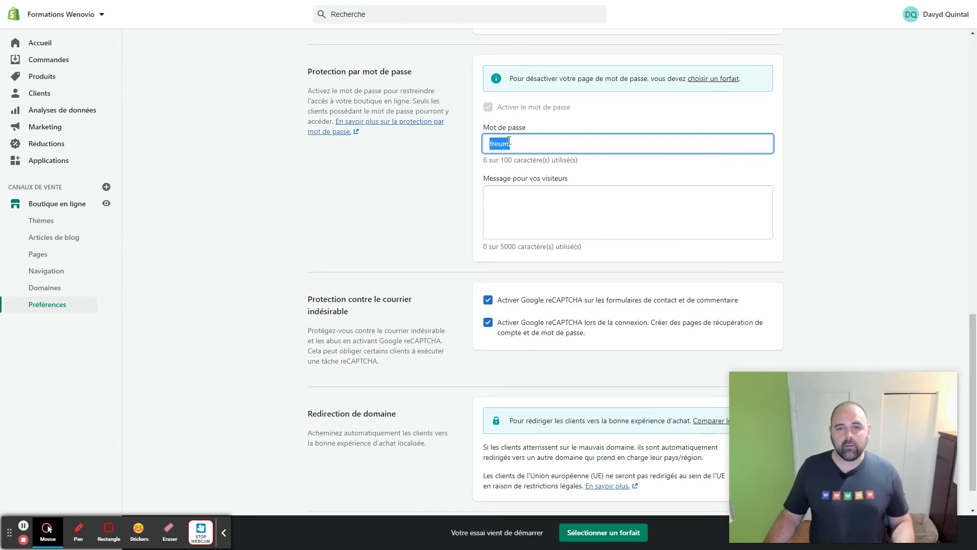
Step: Return to the Smart SEO setup page and integrate the app into the store
left_click(343, 182)
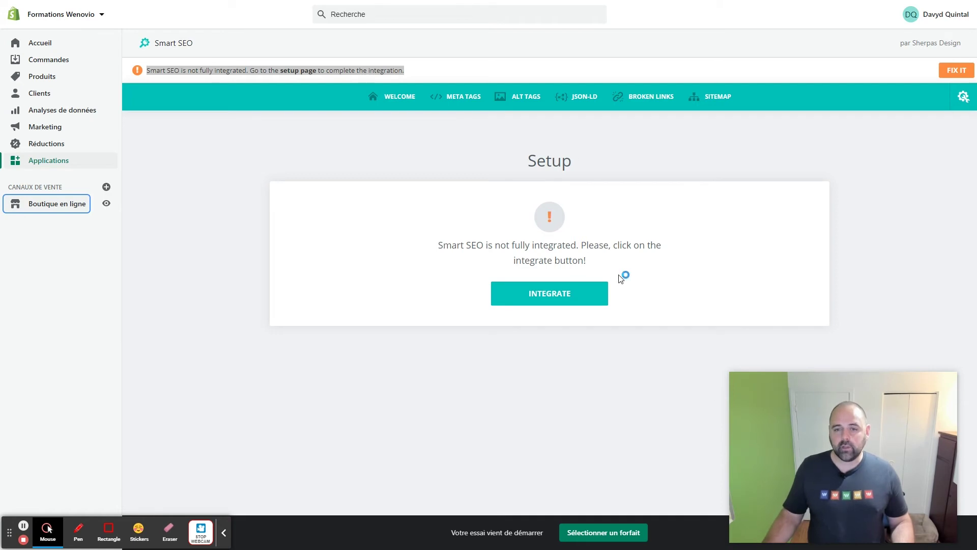
left_click(558, 297)
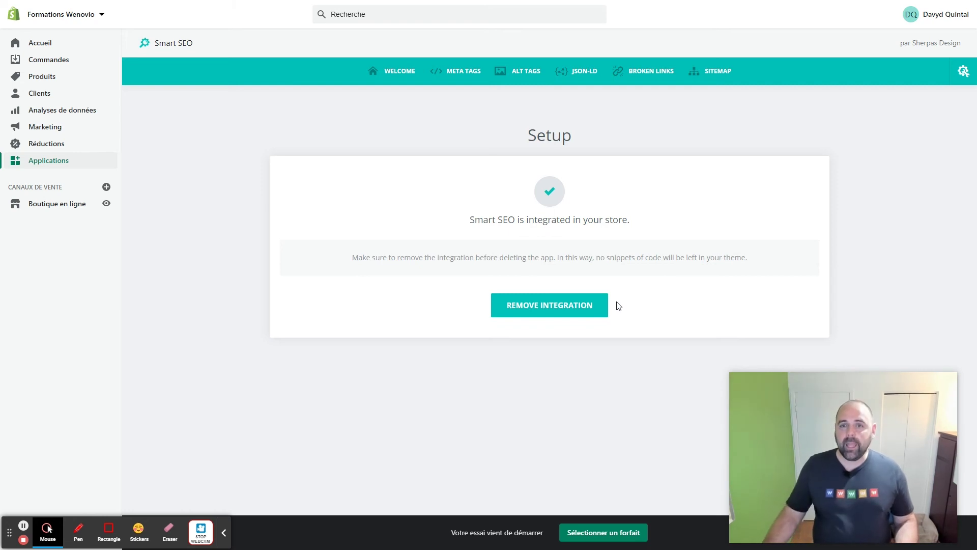
Step: Highlight the SEO score of the product "Diffuseur d'huiles essentielles pour l'auto" and open its meta tags for editing
left_click(453, 72)
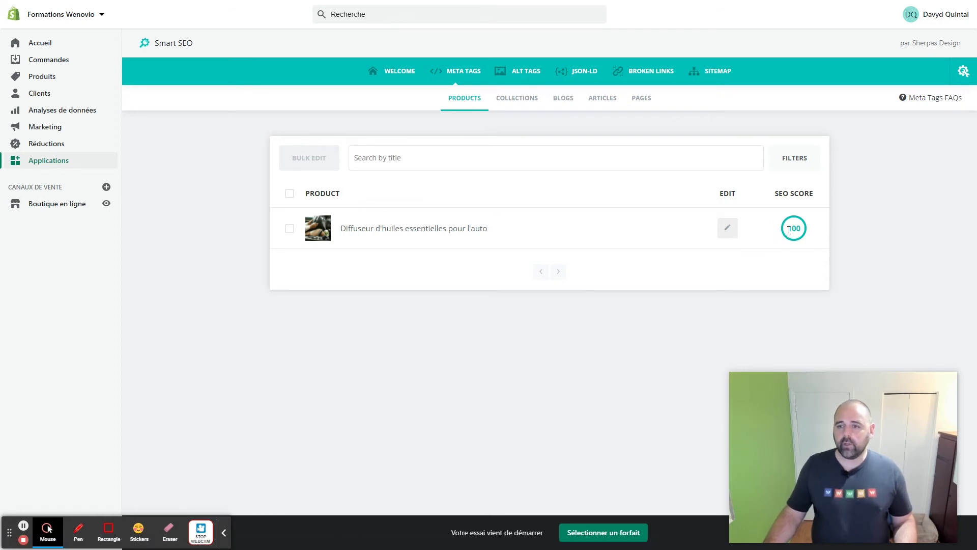
left_click_drag(787, 229, 815, 235)
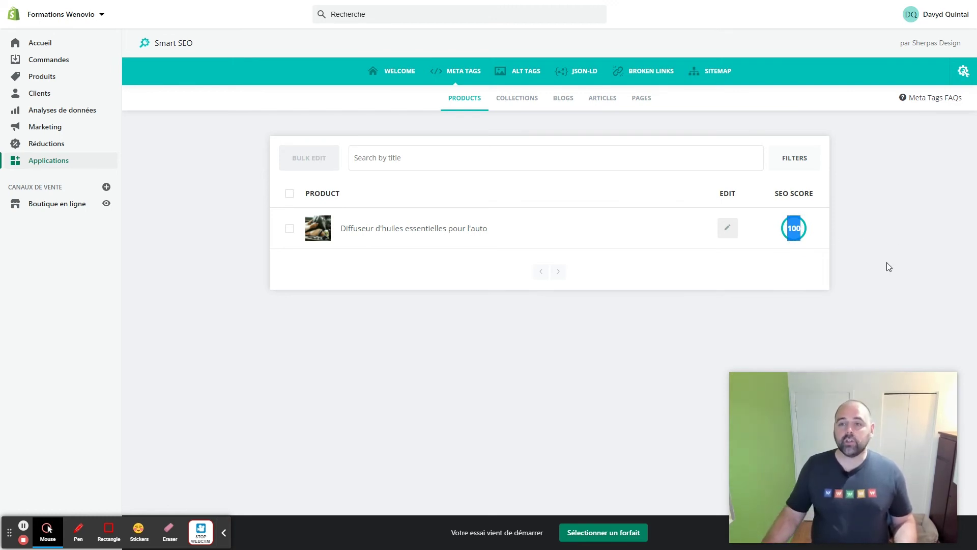
left_click(729, 229)
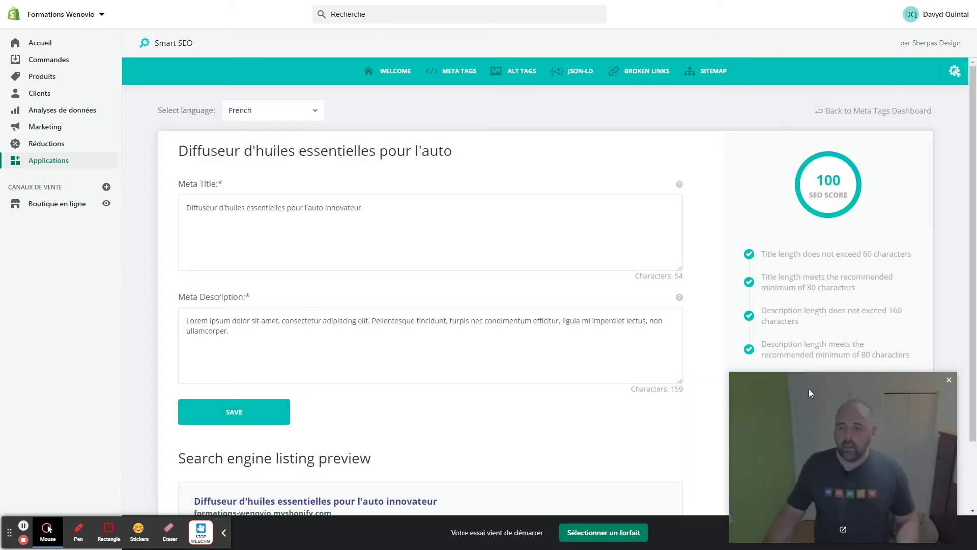
mouse_move(796, 405)
left_mouse_down()
mouse_move(791, 499)
mouse_move(780, 441)
mouse_move(786, 387)
mouse_move(796, 408)
left_mouse_up()
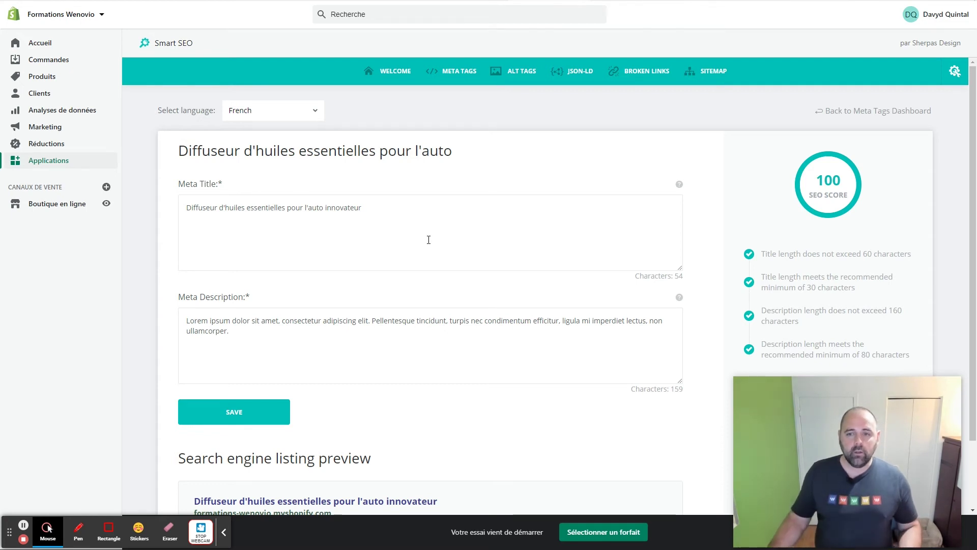
Step: Highlight the product's meta title and the title and description length criteria behind its SEO score
left_click_drag(367, 207, 168, 209)
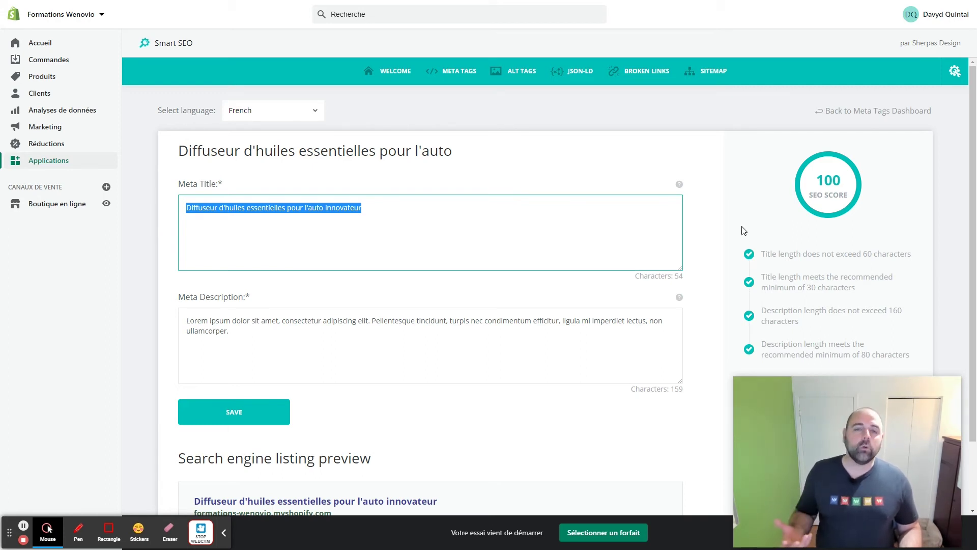
left_click_drag(789, 253, 890, 253)
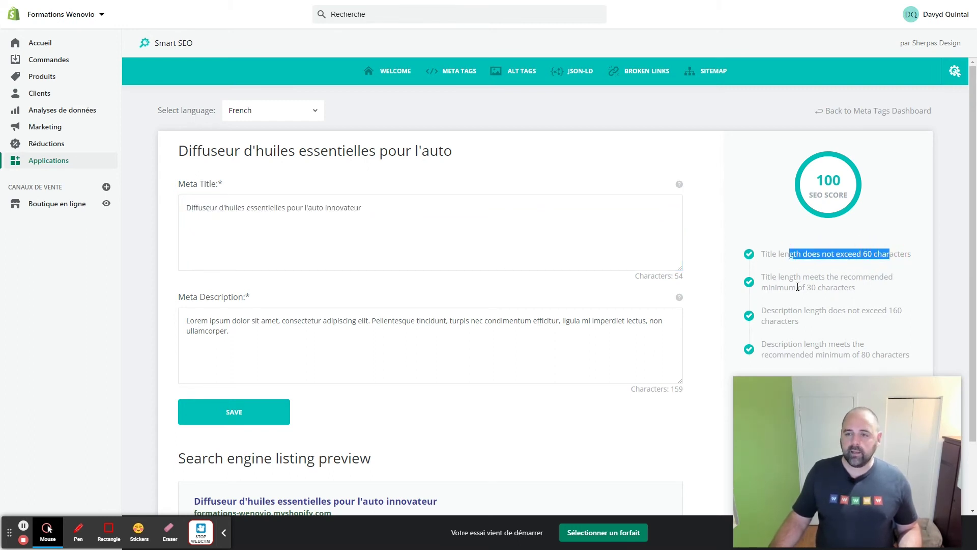
left_click_drag(798, 287, 833, 287)
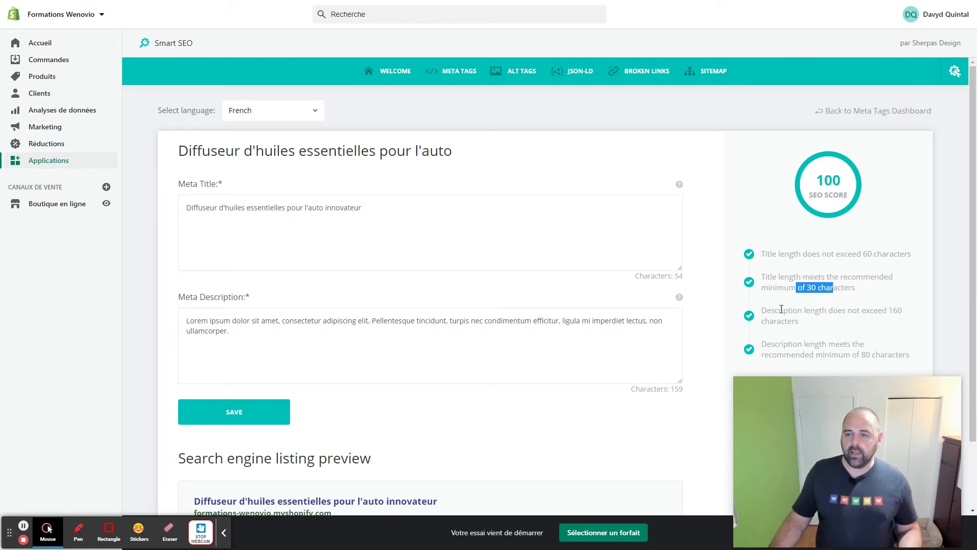
left_click_drag(781, 309, 818, 317)
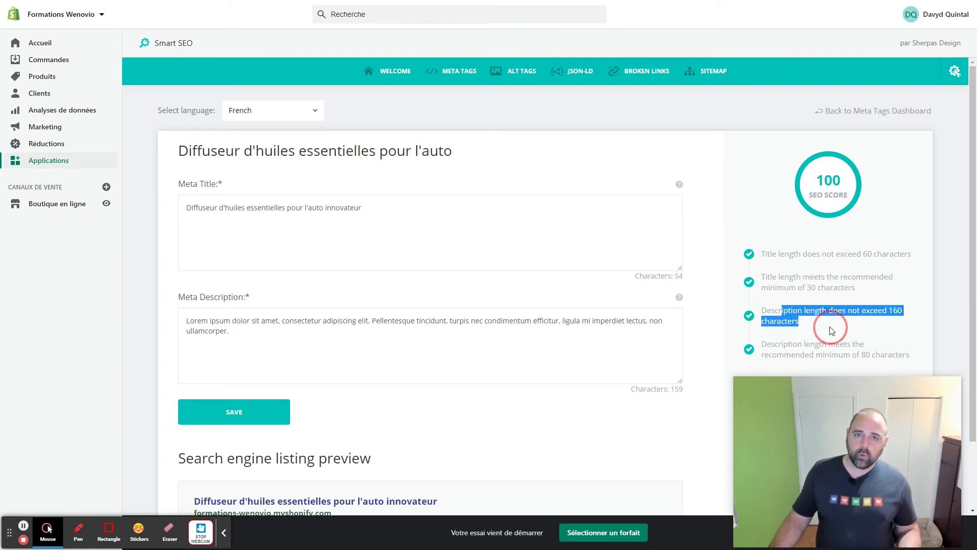
left_click(813, 270)
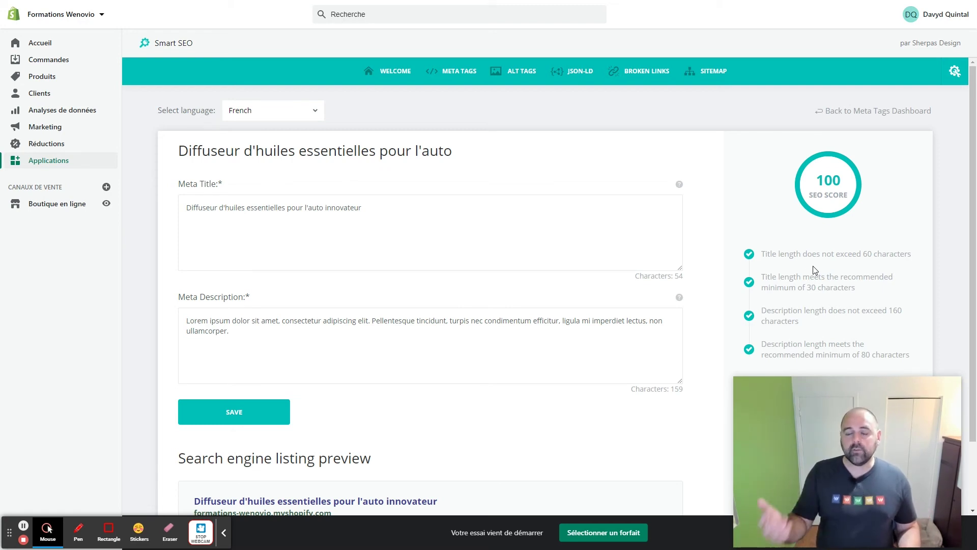
Step: Delete everything after the first sentence of the product's meta description and highlight the 80-character minimum criterion
left_click(374, 326)
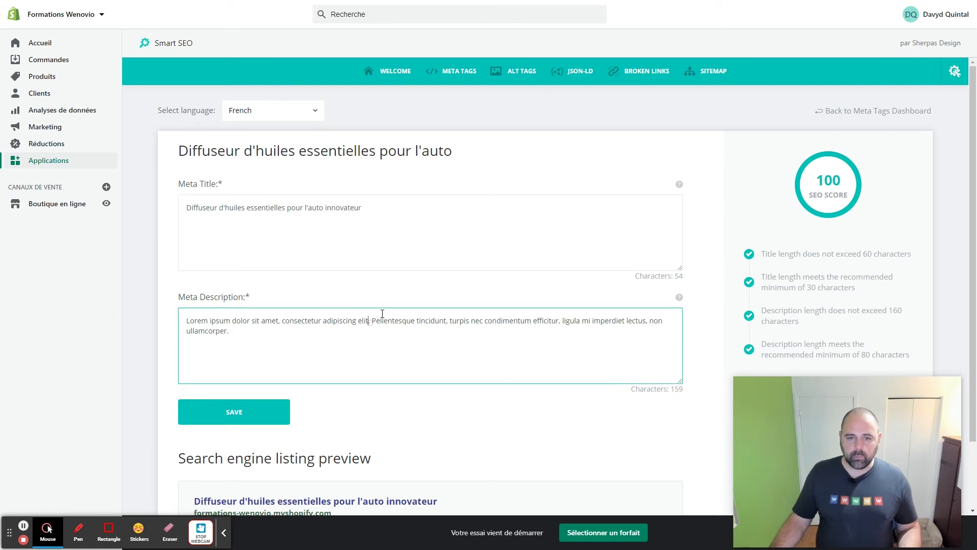
key("ctrl+shift+End")
key("BackSpace")
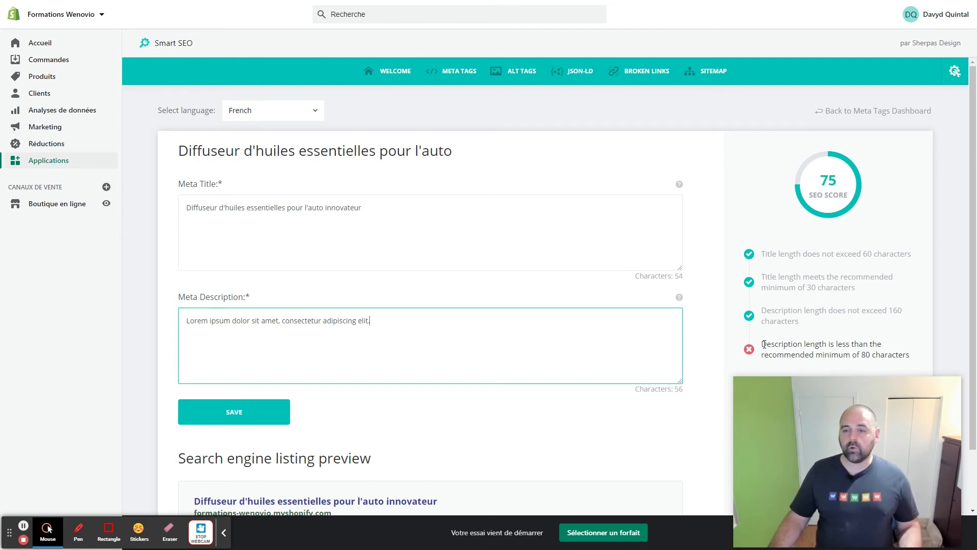
left_click_drag(761, 344, 934, 358)
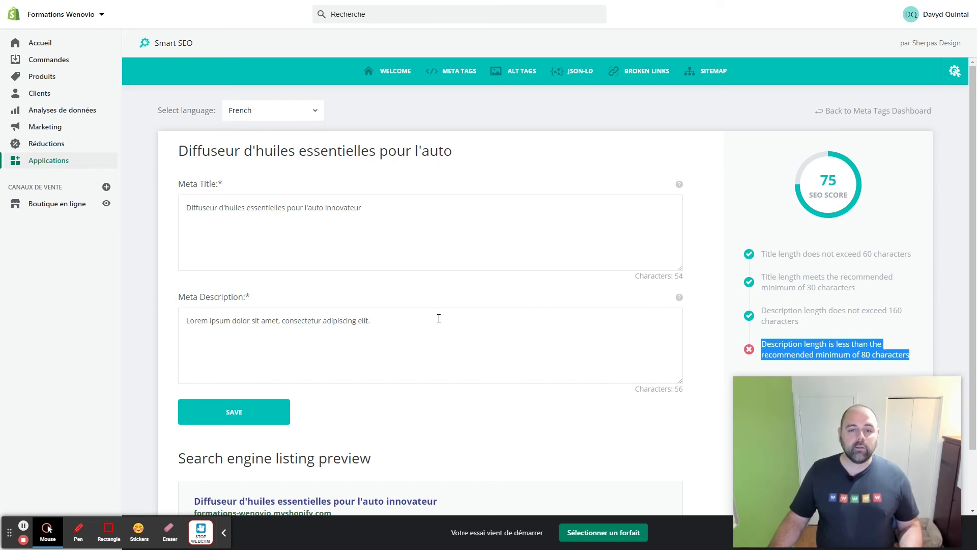
Step: Enter some filler text in the meta description and undo the edits back to the full original description
left_click(411, 328)
type("fgdlf`gldf")
key("ctrl+z")
key("ctrl+z")
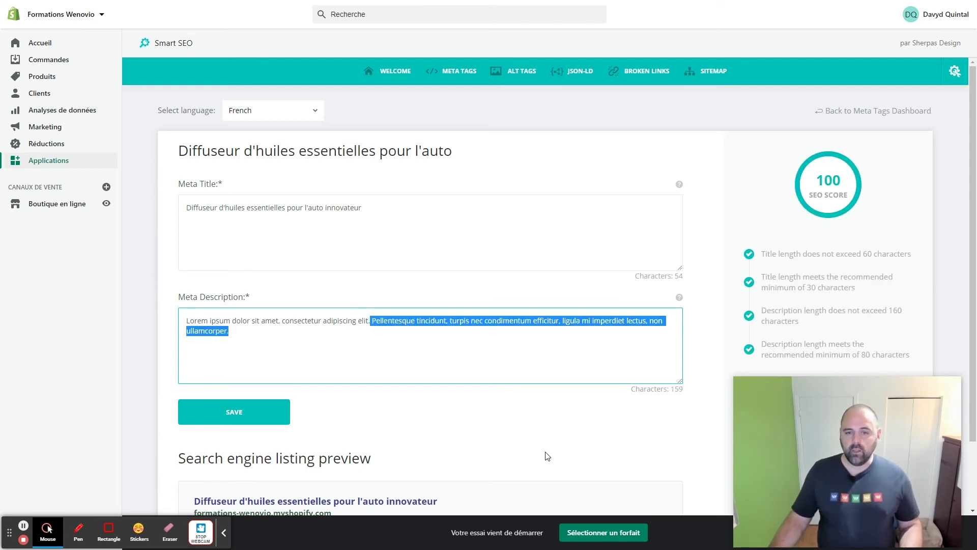
left_click(545, 454)
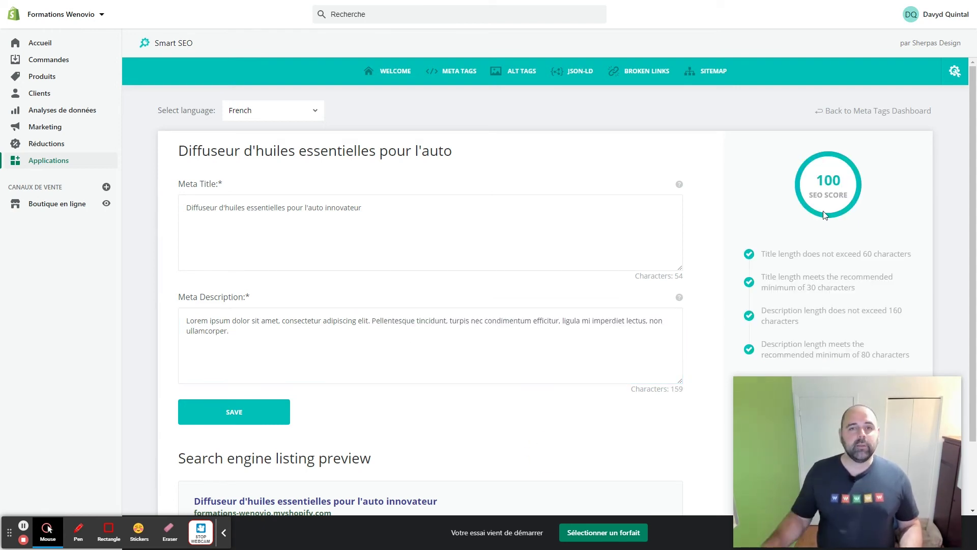
Step: Save the product's meta tags and review its search engine listing preview
left_click(232, 420)
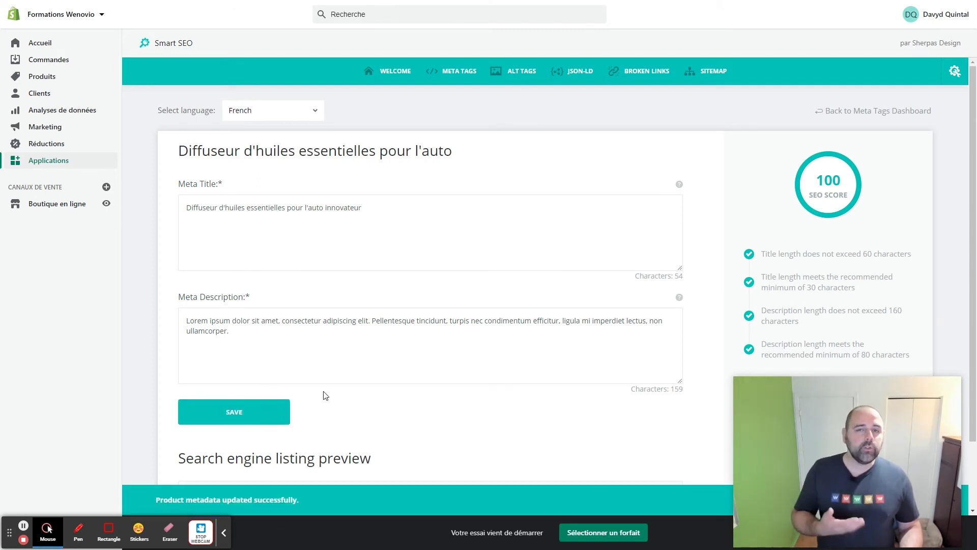
scroll(326, 396, "down", 2)
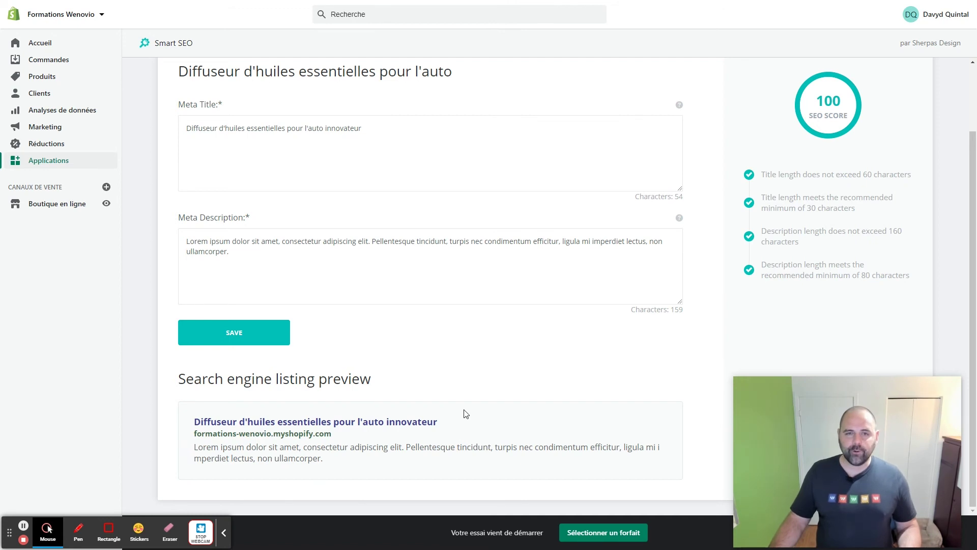
scroll(469, 332, "up", 2)
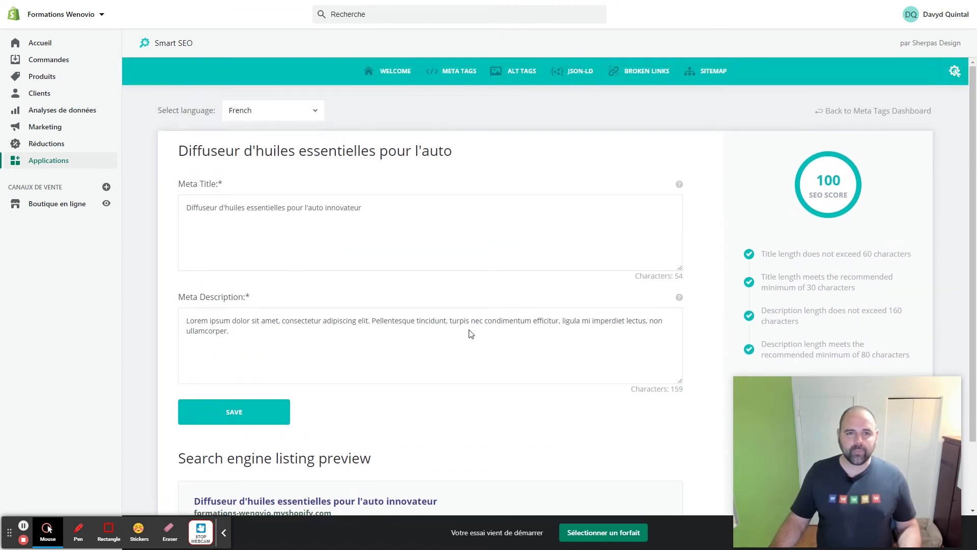
Step: Open the meta tags of the "Diffuseurs d'huiles essentielles" collection and highlight the description length criteria
left_click(464, 73)
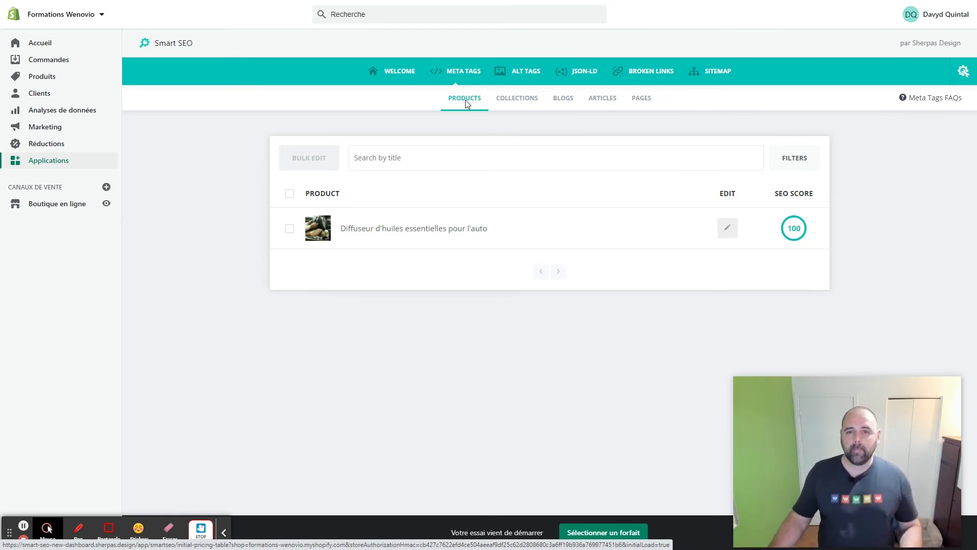
left_click(533, 102)
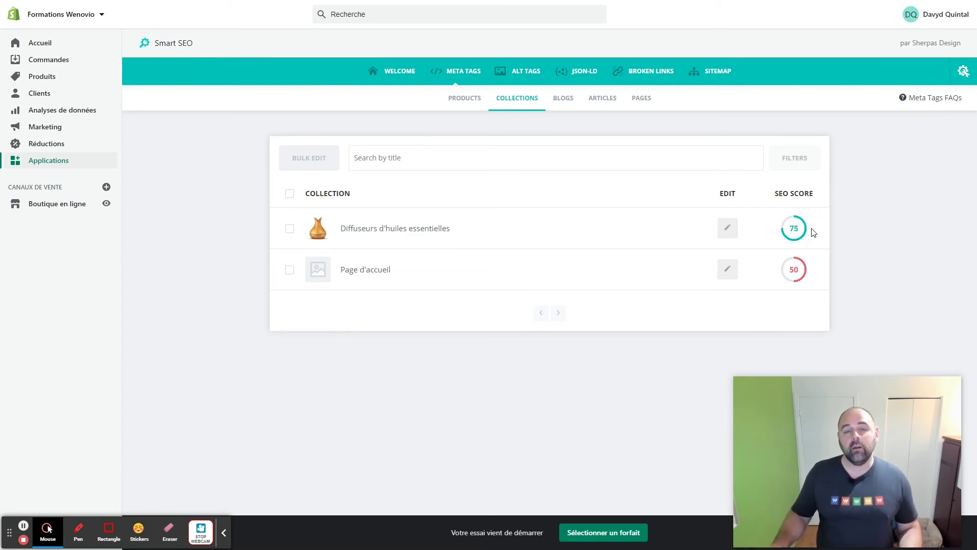
left_click(728, 229)
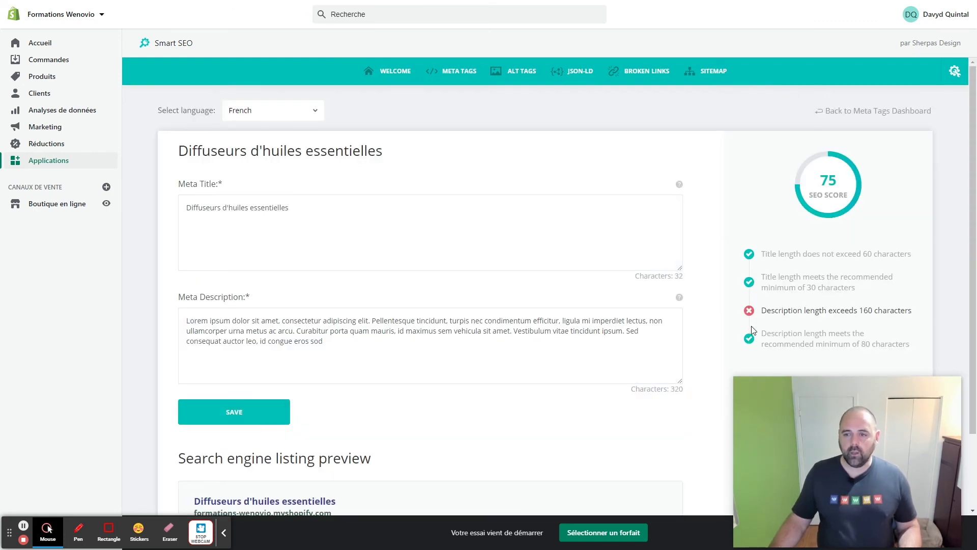
left_click_drag(769, 310, 919, 312)
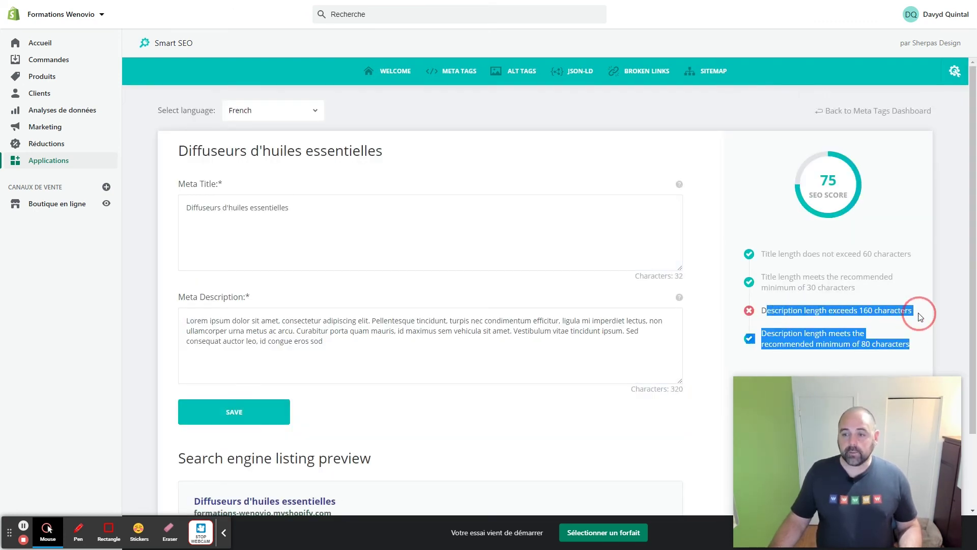
Step: Delete the collection's meta description text from "Vestibulum vitae tincidunt ipsum" to the end
left_click(479, 333)
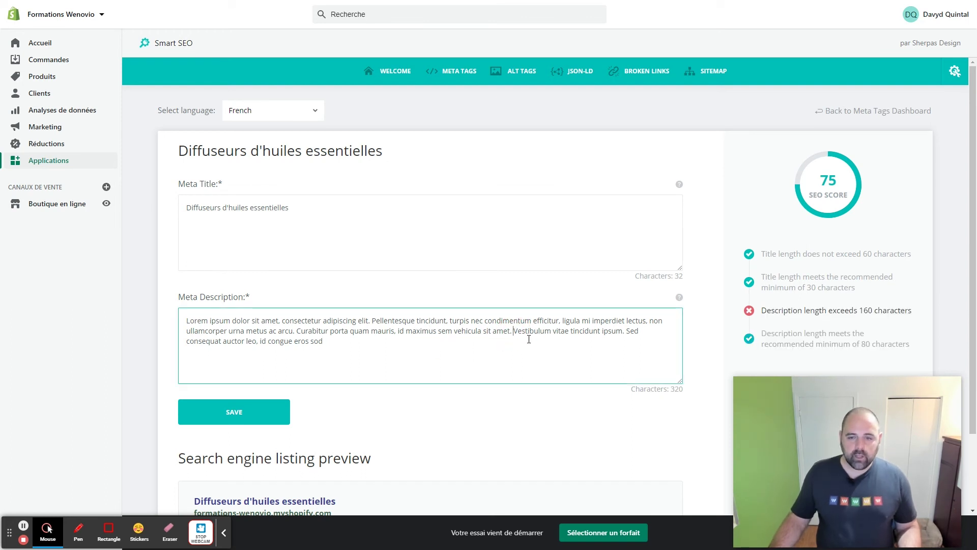
key("ctrl+shift+End")
key("Delete")
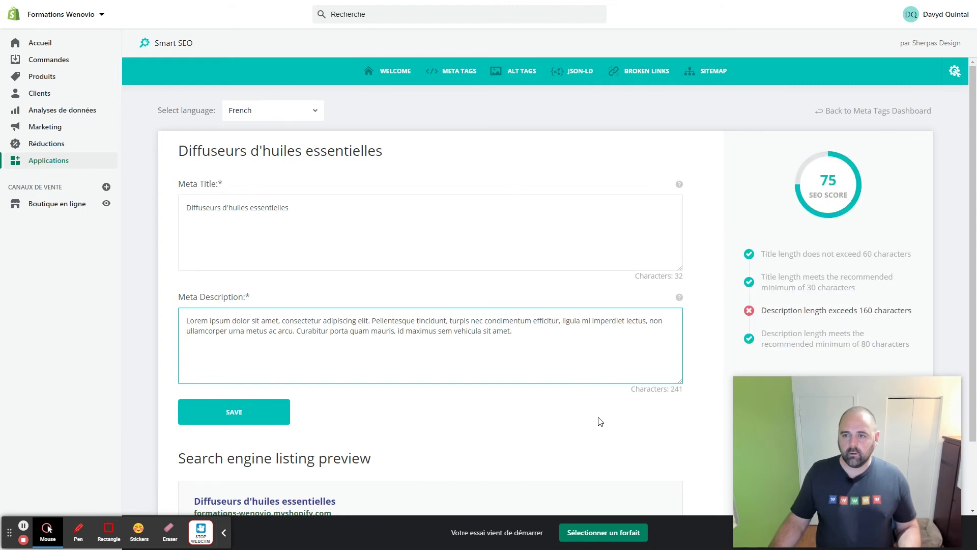
left_click(594, 418)
Step: Remove ", id maximus sem vehicula sit amet" from the meta description's last sentence
left_click(509, 334)
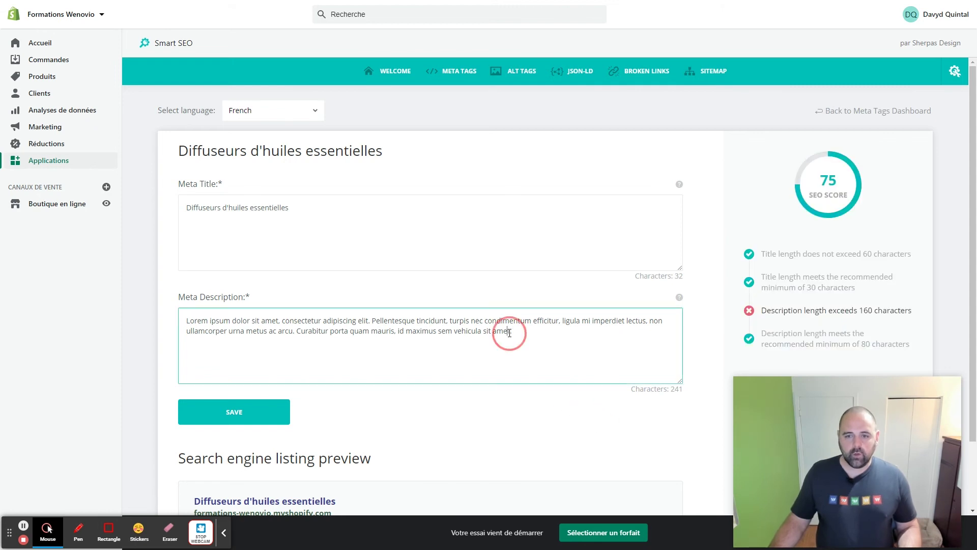
key("ctrl+shift+Left")
key("Right")
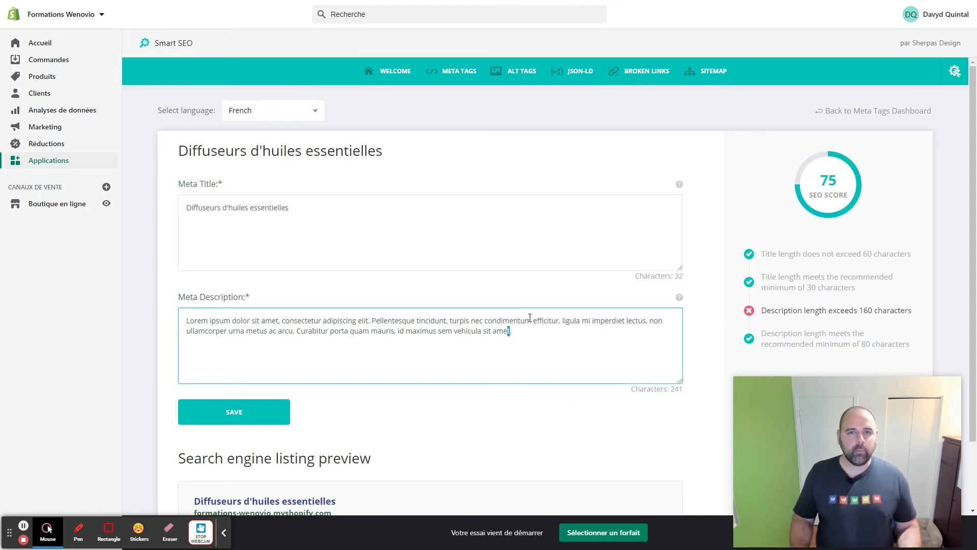
key("shift+Left")
key("shift+Left")
key("shift+Left")
key("shift+Left")
key("shift+Left")
key("shift+Left")
key("shift+Left")
key("shift+Left")
key("shift+Left")
key("shift+Left")
key("shift+Left")
key("shift+Left")
key("shift+Left")
key("shift+Left")
key("shift+Left")
key("shift+Left")
key("shift+Left")
key("shift+Left")
key("shift+Left")
key("shift+Left")
key("BackSpace")
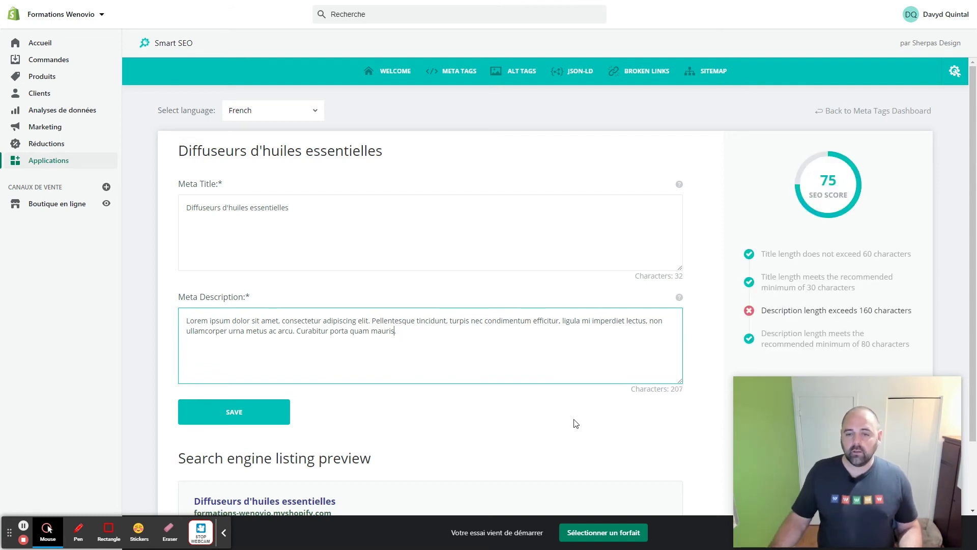
Step: Delete the sentence "Curabitur porta quam mauris." from the end of the collection's meta description
left_click(392, 332)
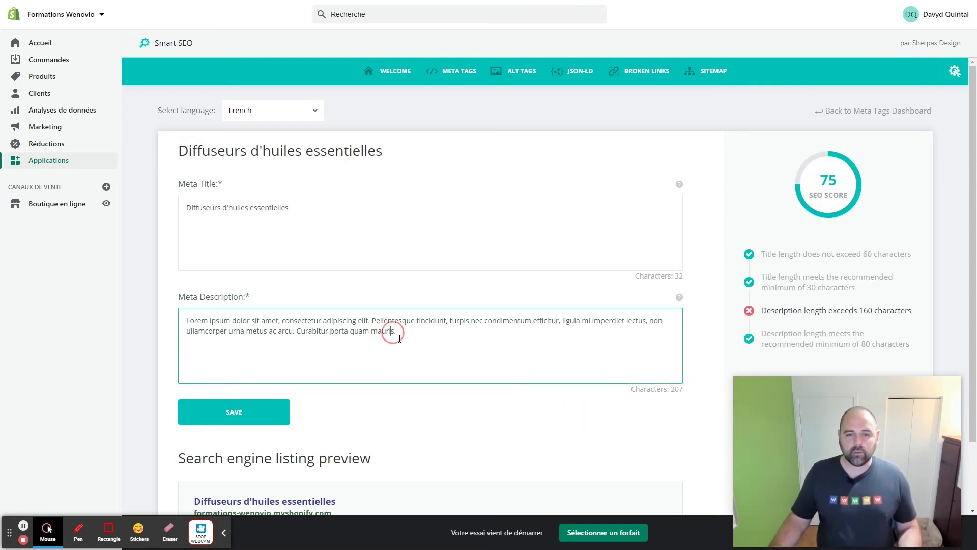
key("End")
key("shift+Left")
key("shift+Left")
key("shift+Left")
key("shift+Left")
key("shift+Left")
key("shift+Left")
key("shift+Left")
key("shift+Left")
key("shift+Left")
key("shift+Left")
key("shift+Left")
key("shift+Left")
key("shift+Left")
key("shift+Left")
key("shift+Left")
key("shift+Left")
key("shift+Left")
key("shift+Left")
key("shift+Left")
key("shift+Left")
key("shift+Left")
key("shift+Left")
key("shift+Left")
key("shift+Left")
key("shift+Left")
key("shift+Left")
key("shift+Left")
key("shift+Left")
key("shift+Left")
key("BackSpace")
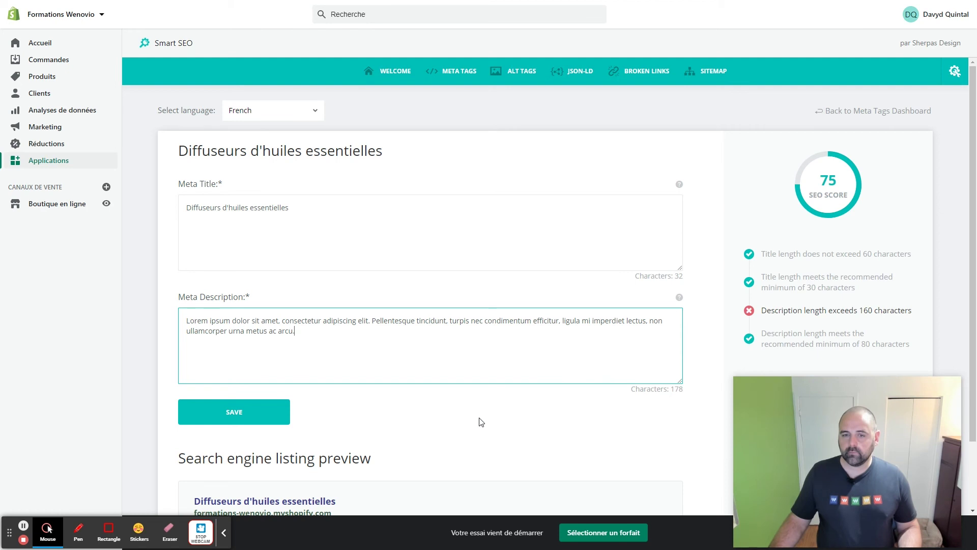
Step: Shorten the meta description to end with "ligula mi imperdiet lectus." and save the collection's meta tags, returning to the dashboard
key("Left")
key("shift+Left")
key("shift+Left")
key("shift+Left")
key("shift+Left")
key("shift+Left")
key("shift+Left")
key("shift+Left")
key("shift+Left")
key("shift+Left")
key("shift+Left")
key("shift+Left")
key("shift+Left")
key("shift+Left")
key("shift+Left")
key("shift+Left")
key("shift+Left")
key("shift+Left")
key("shift+Left")
key("shift+Left")
key("shift+Left")
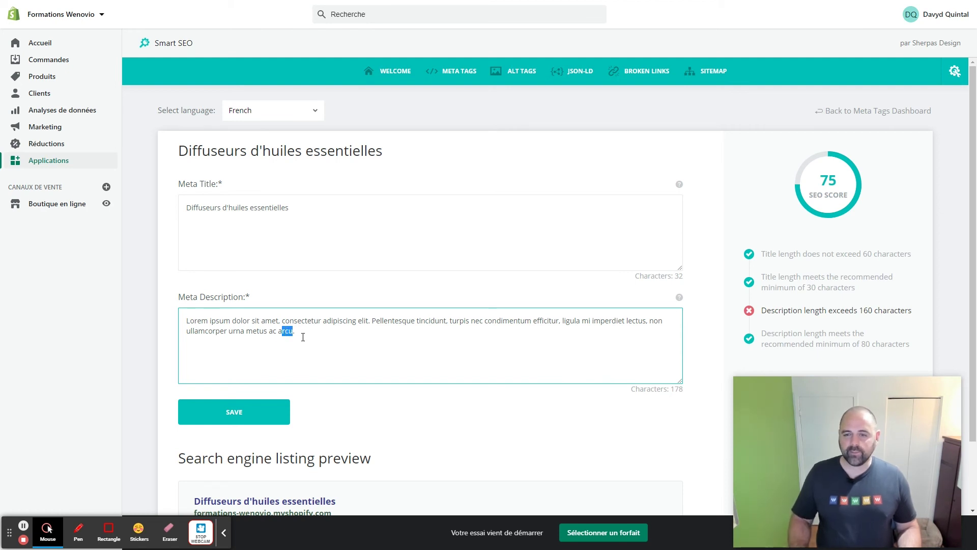
key("BackSpace")
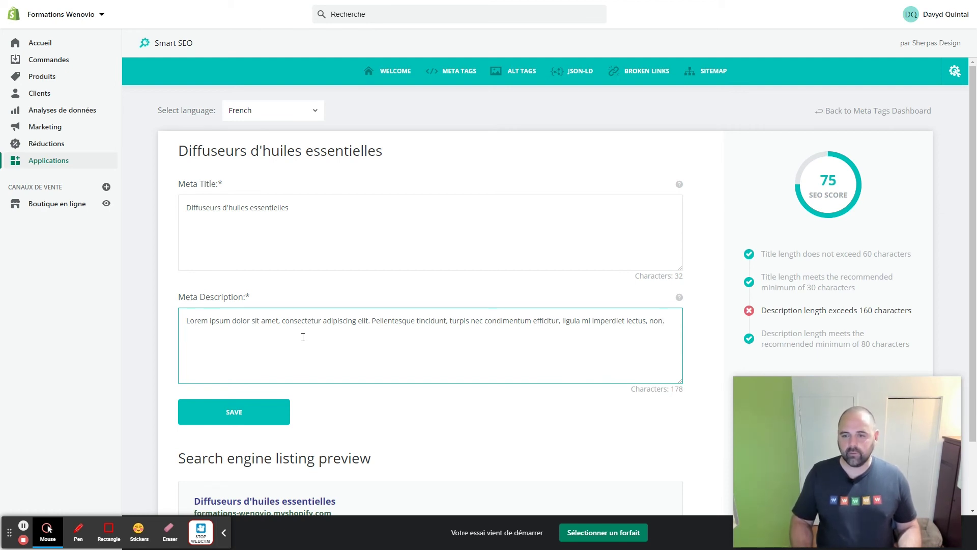
key("BackSpace")
key("BackSpace")
key("BackSpace")
key("BackSpace")
key("BackSpace")
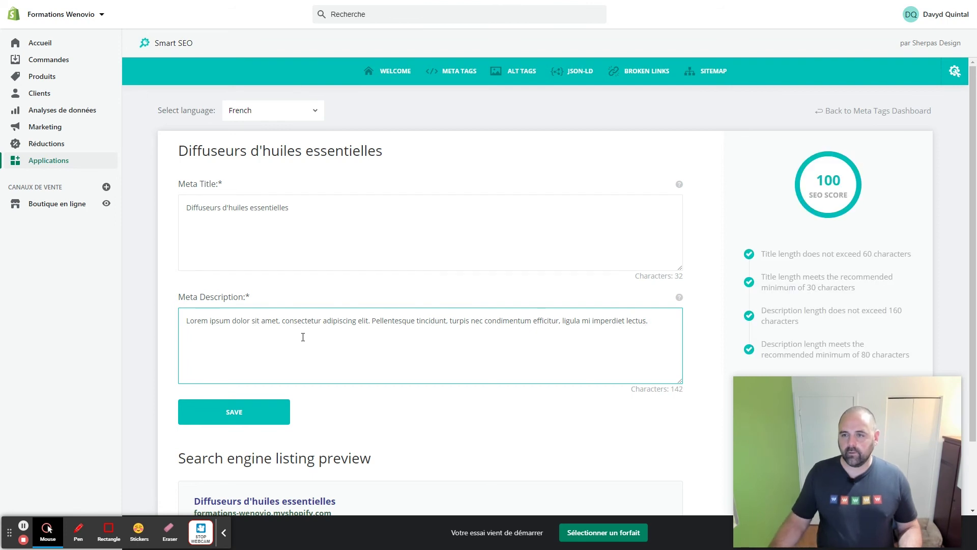
left_click(236, 411)
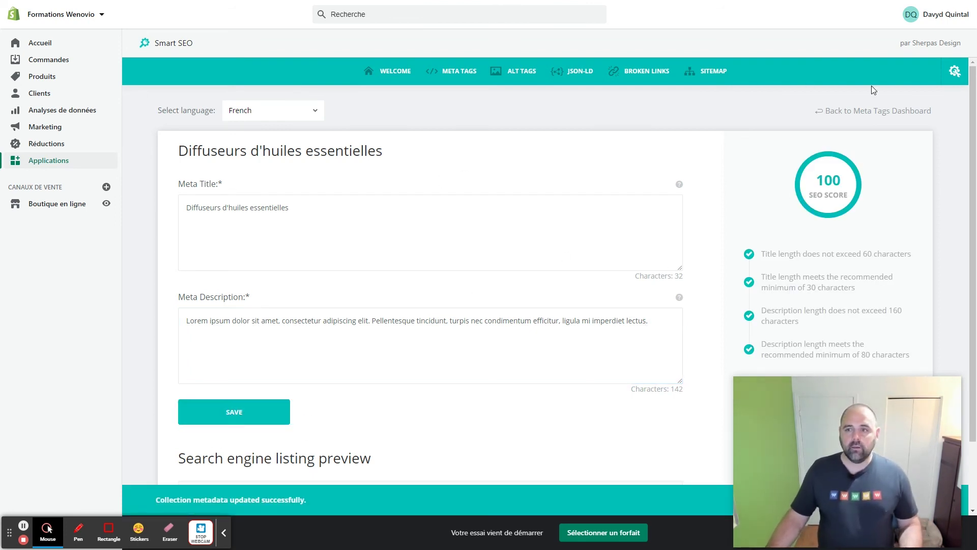
left_click(886, 113)
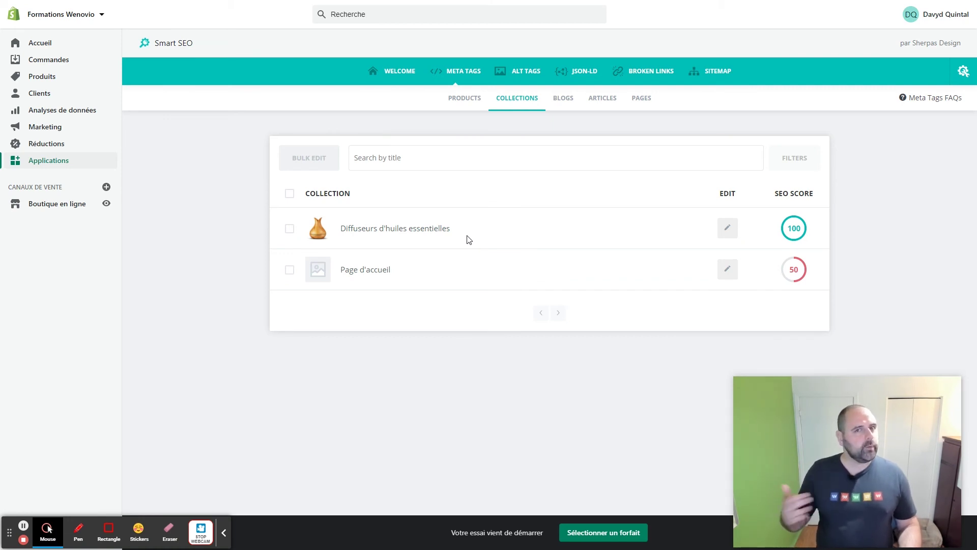
Step: Review the meta tags of the Infos blog, the "Le titre de mon article" article and the essential oils shop's about page
left_click(569, 100)
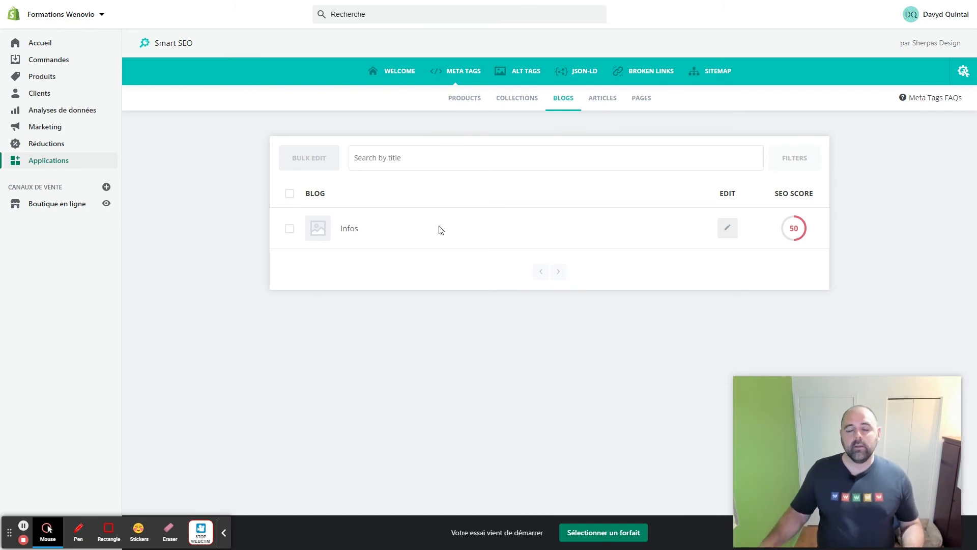
left_click(728, 229)
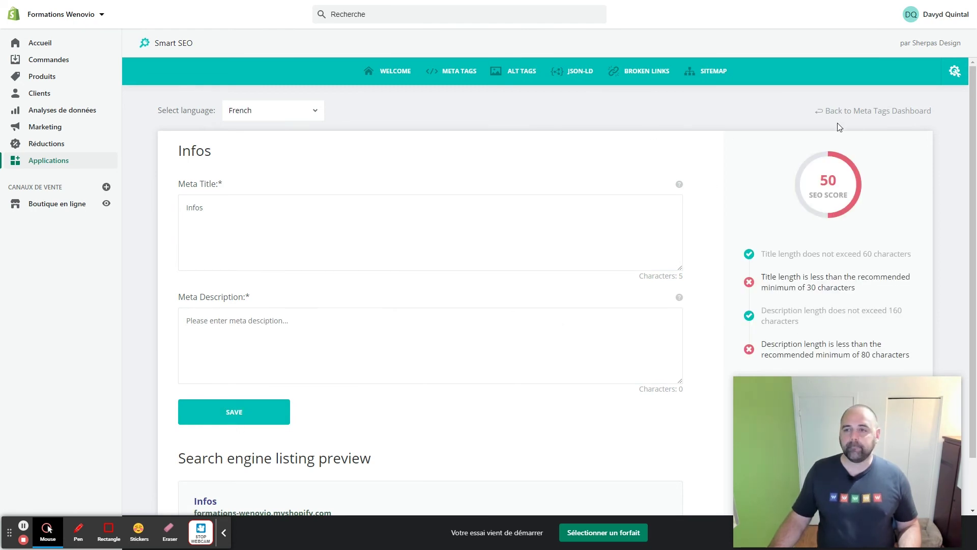
left_click(873, 110)
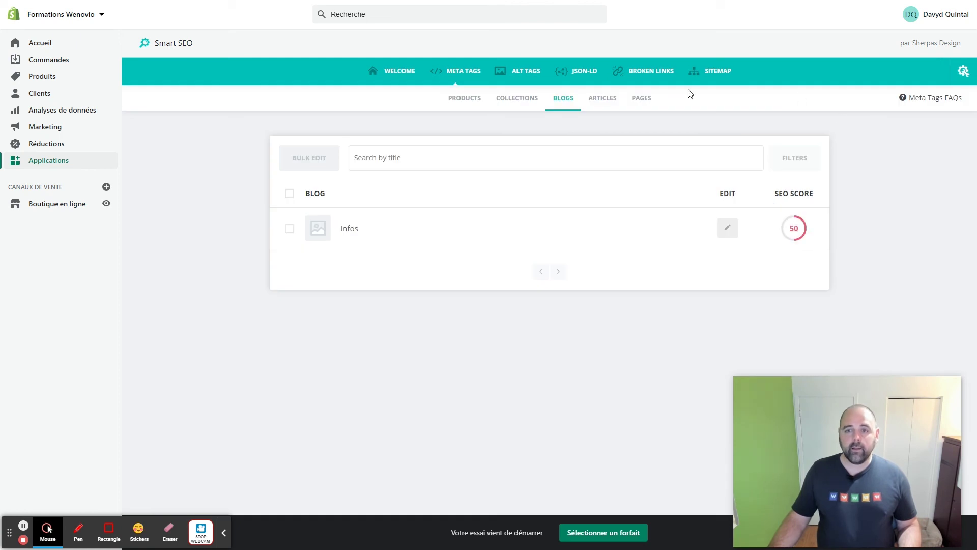
left_click(606, 100)
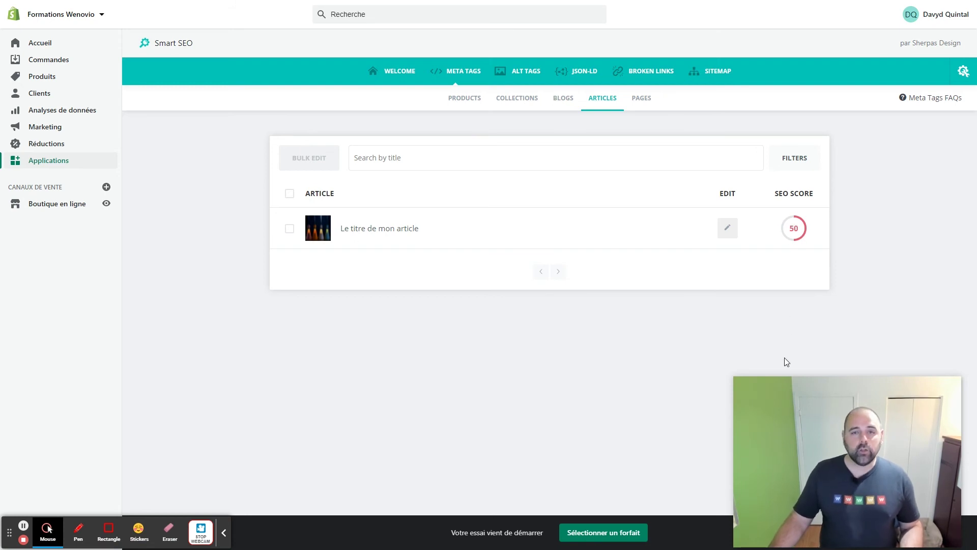
left_click(729, 228)
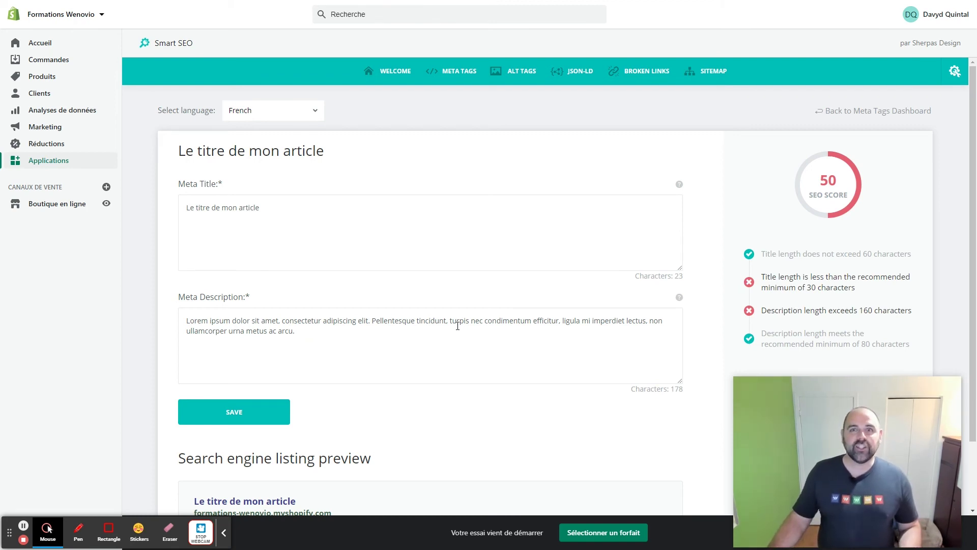
left_click(877, 112)
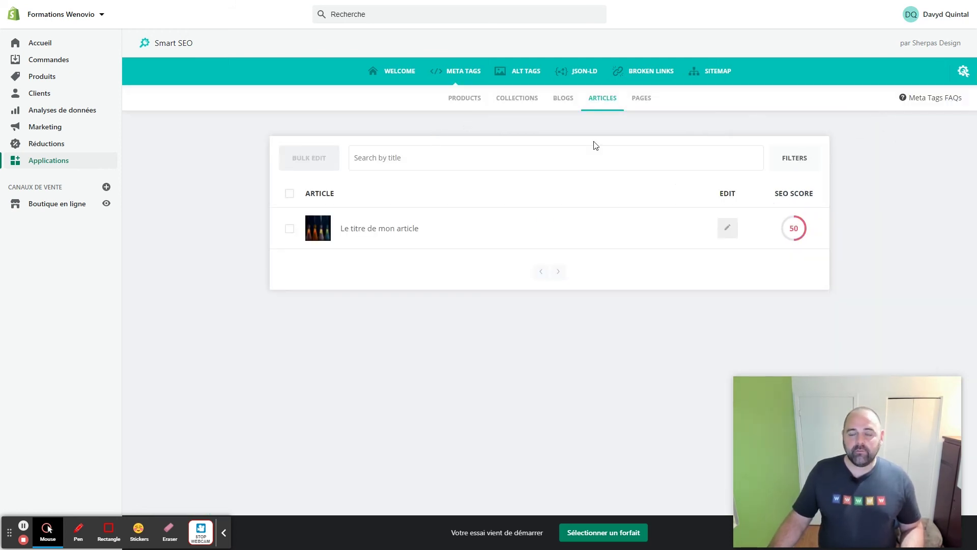
left_click(648, 104)
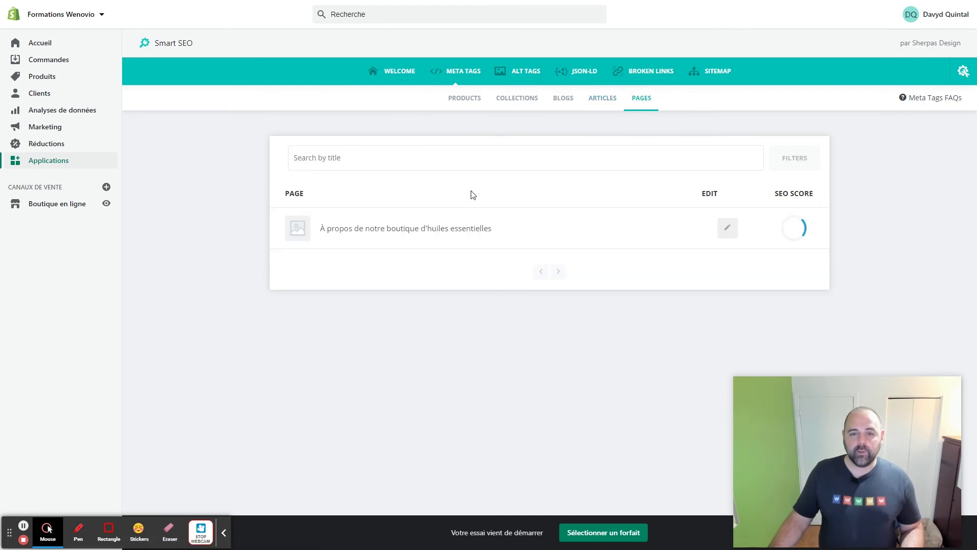
left_click(729, 229)
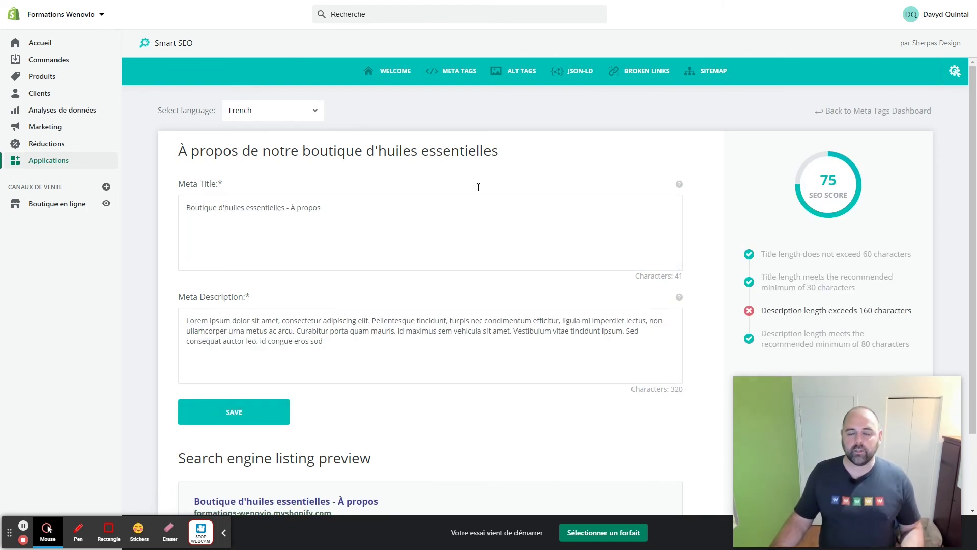
left_click(468, 77)
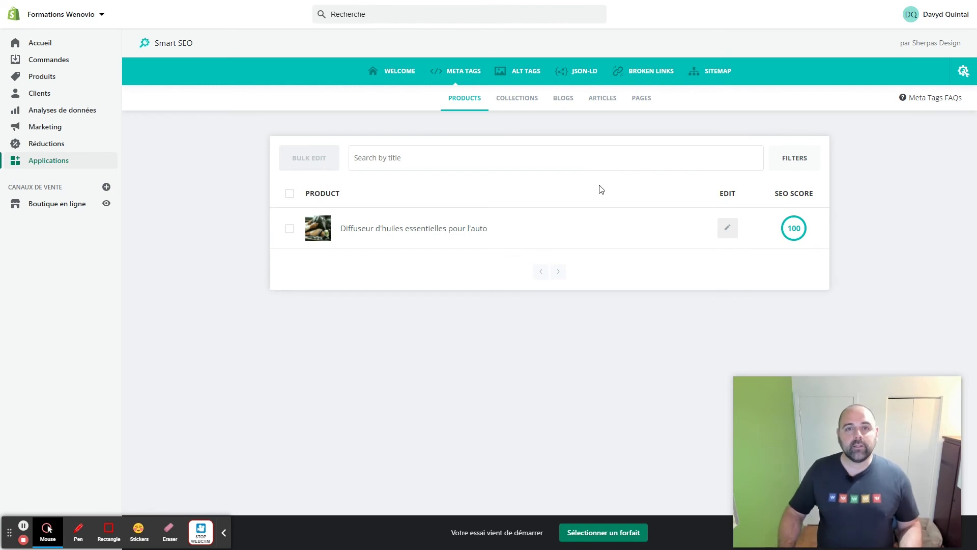
Step: Append "rrtwerwe" to the alt tag of the first image of "Diffuseur d'huiles essentielles pour l'auto" and save it
left_click(523, 74)
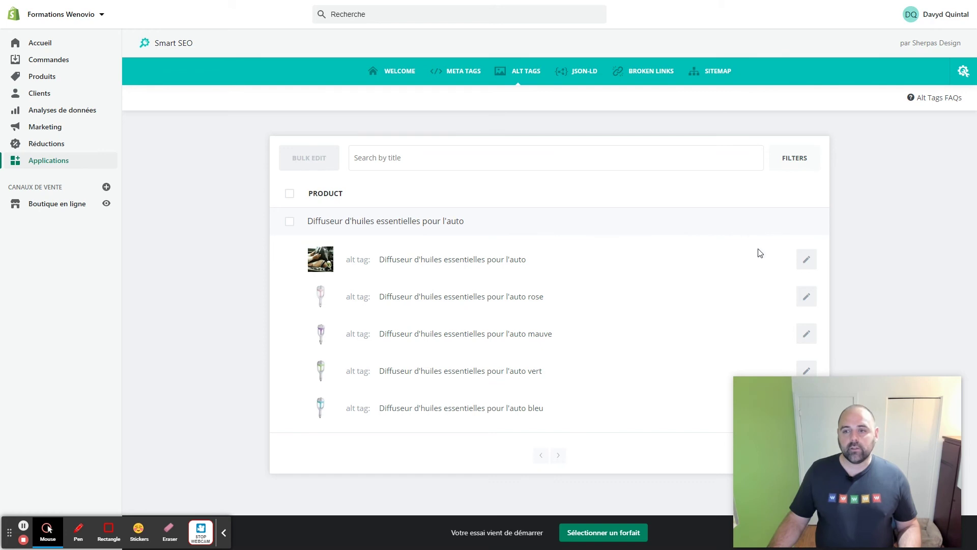
left_click(807, 260)
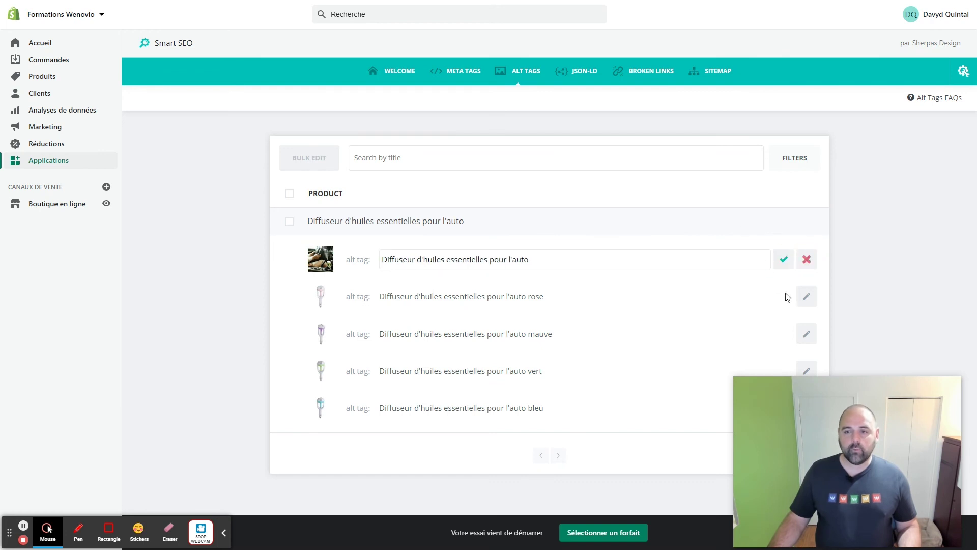
left_click(535, 260)
left_click(784, 260)
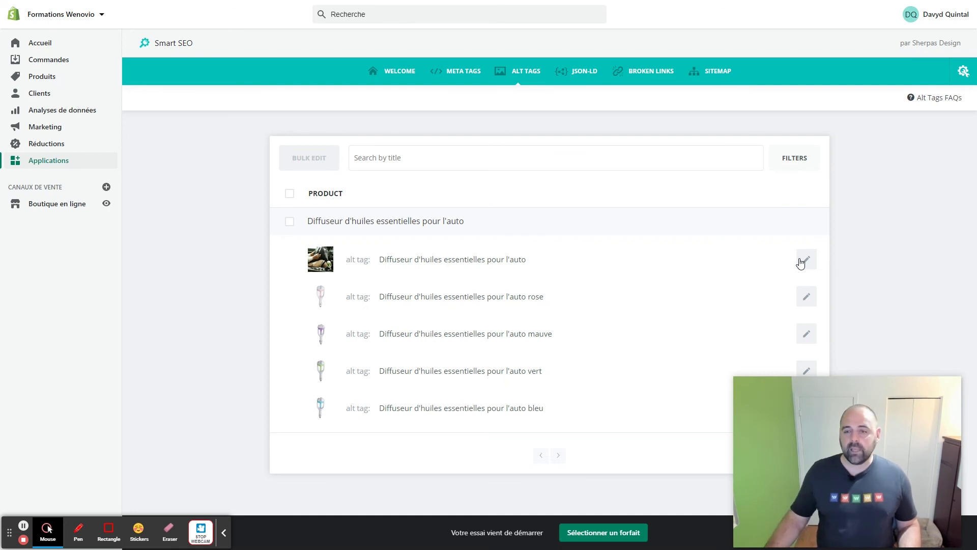
left_click(805, 260)
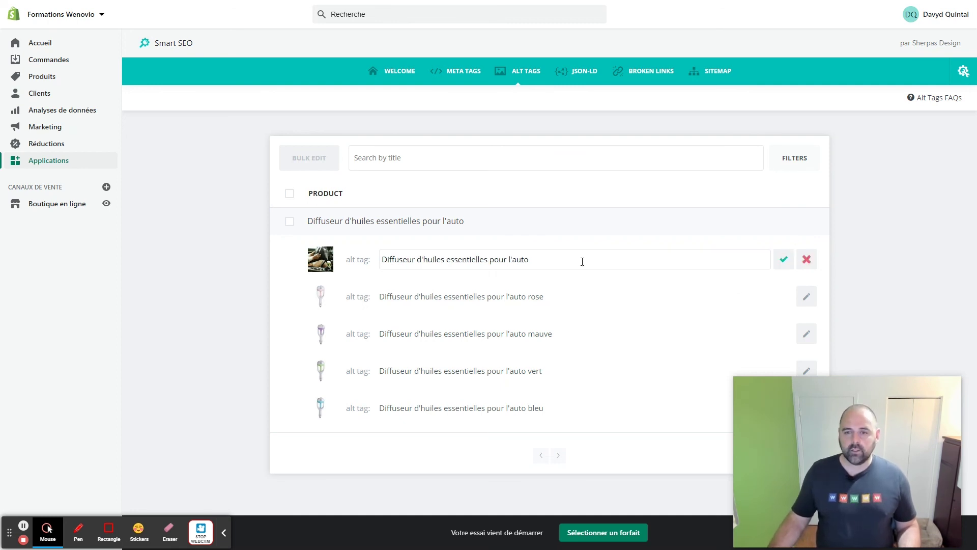
type("rrtwerwe")
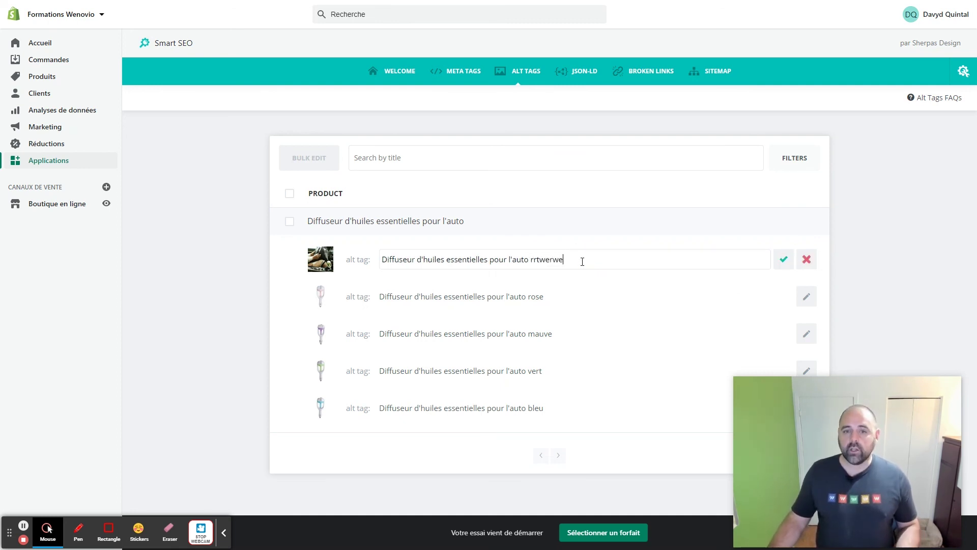
left_click(784, 259)
Step: Append "fdssdfsd" to the rose image's alt tag and "fsdfsdf" to the mauve image's alt tag, saving both
left_click(807, 299)
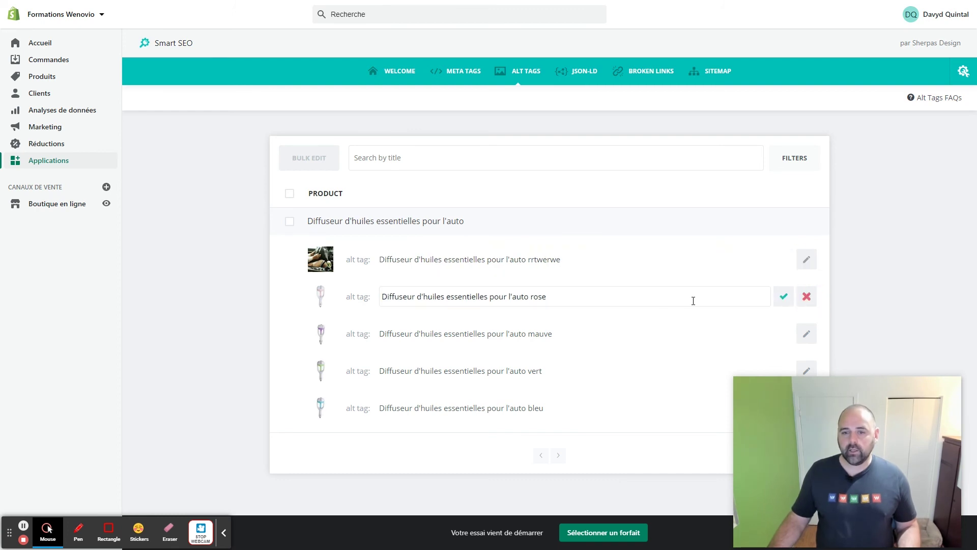
type("fdssdfsd")
left_click(783, 296)
left_click(807, 334)
type("fsdfsdf")
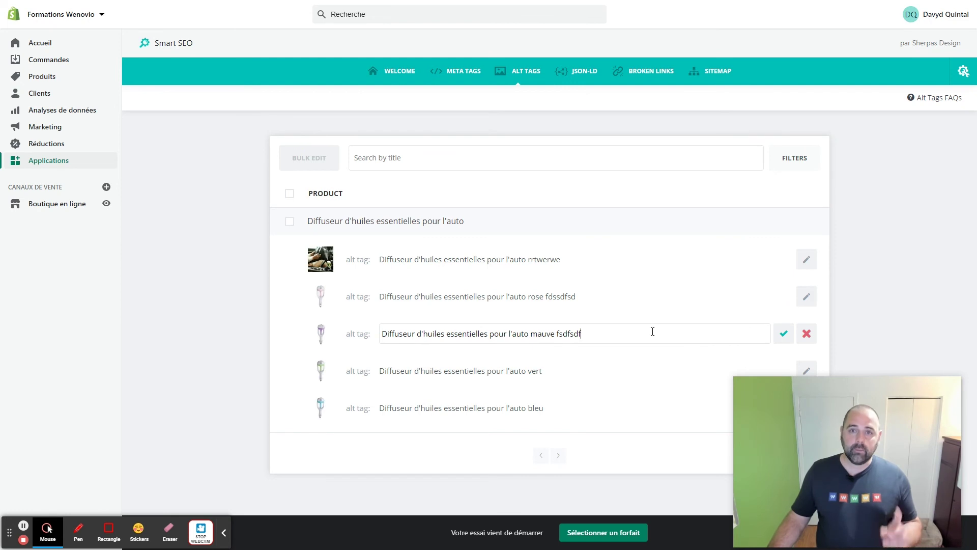
left_click(784, 334)
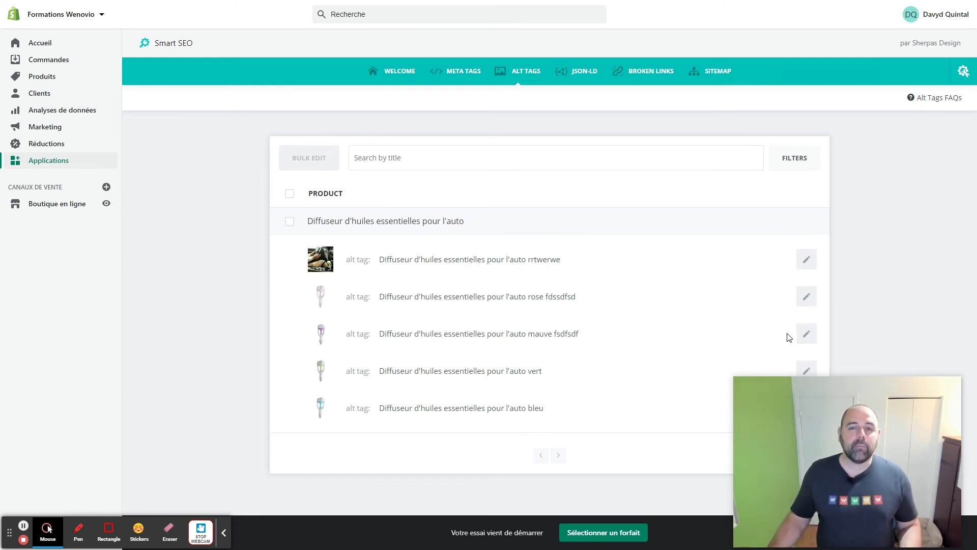
mouse_move(771, 435)
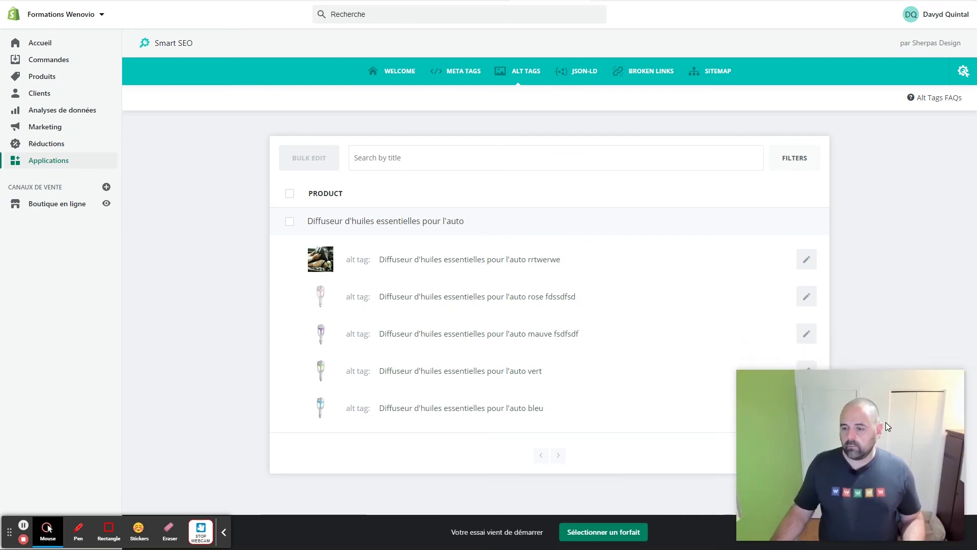
Step: Examine the JSON-LD and microdata pages for structured data, and the broken links overview with its automation settings
left_click(580, 74)
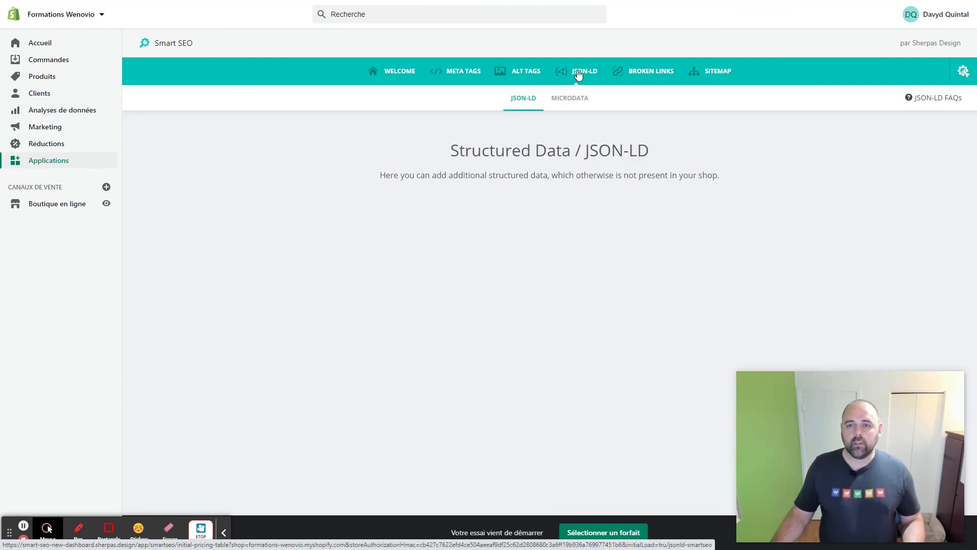
left_click(566, 99)
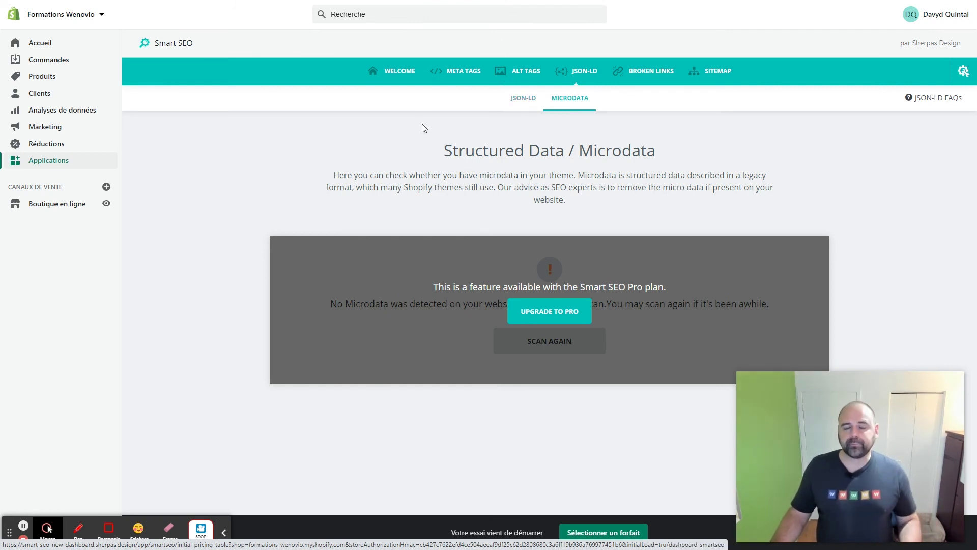
left_click(516, 102)
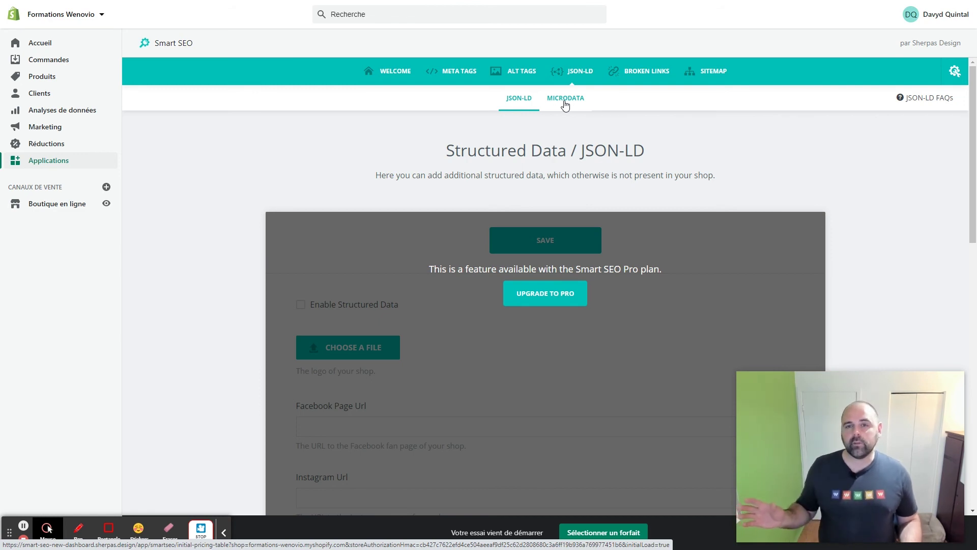
left_click(643, 73)
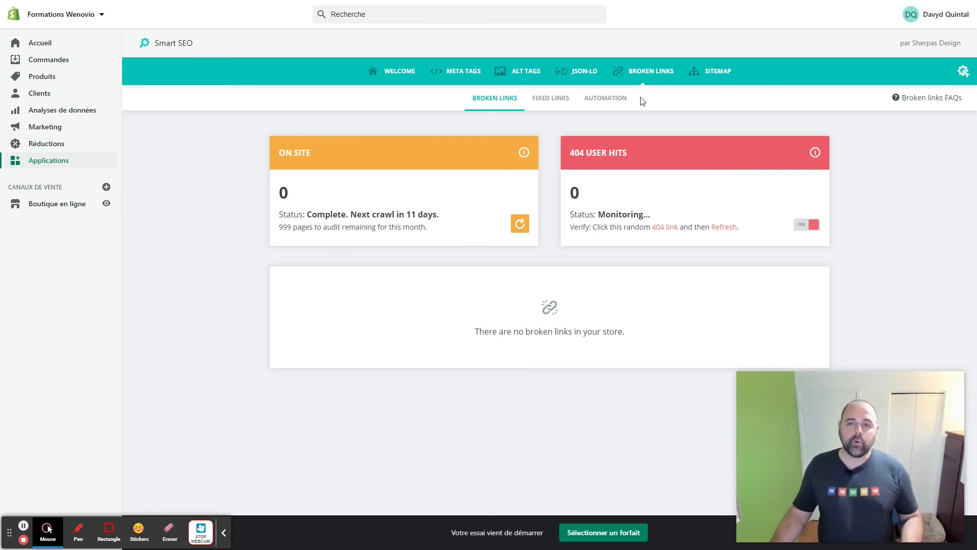
left_click(598, 100)
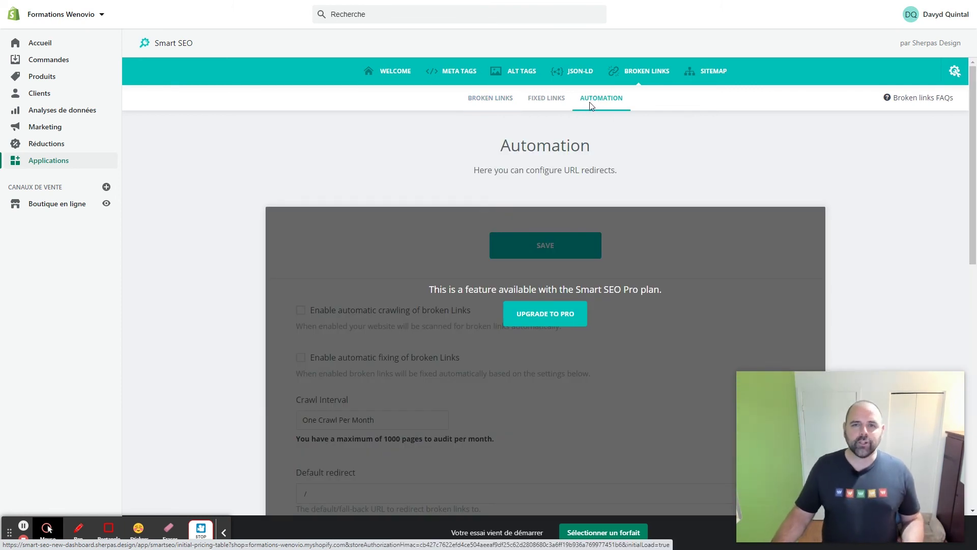
scroll(445, 244, "down", 3)
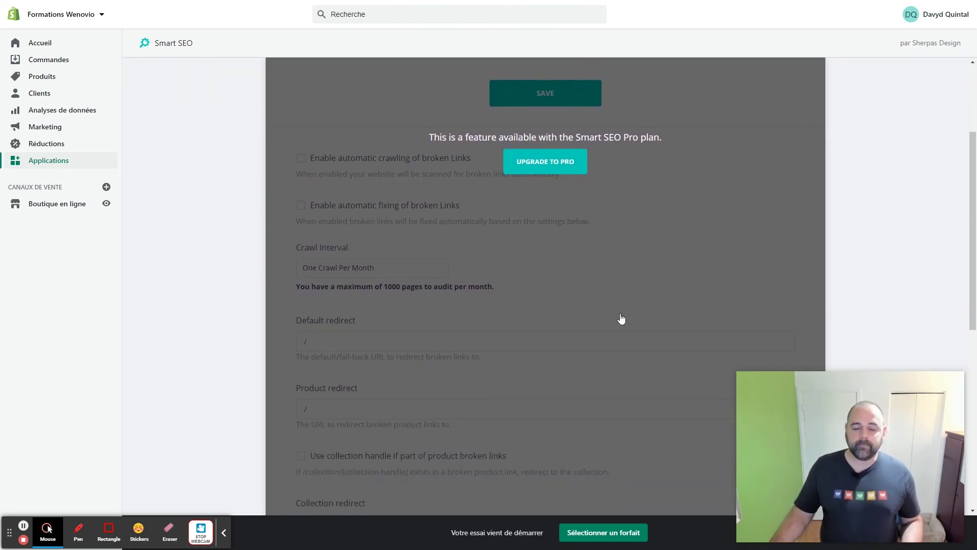
scroll(789, 336, "up", 3)
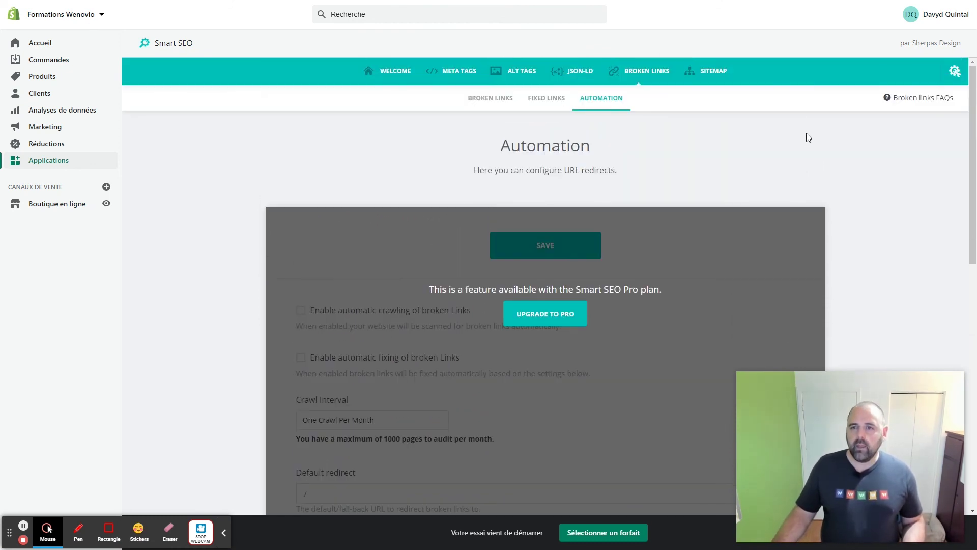
Step: Review the sitemap information and the lists of products, collections, blogs and pages included in the store's sitemap
left_click(713, 74)
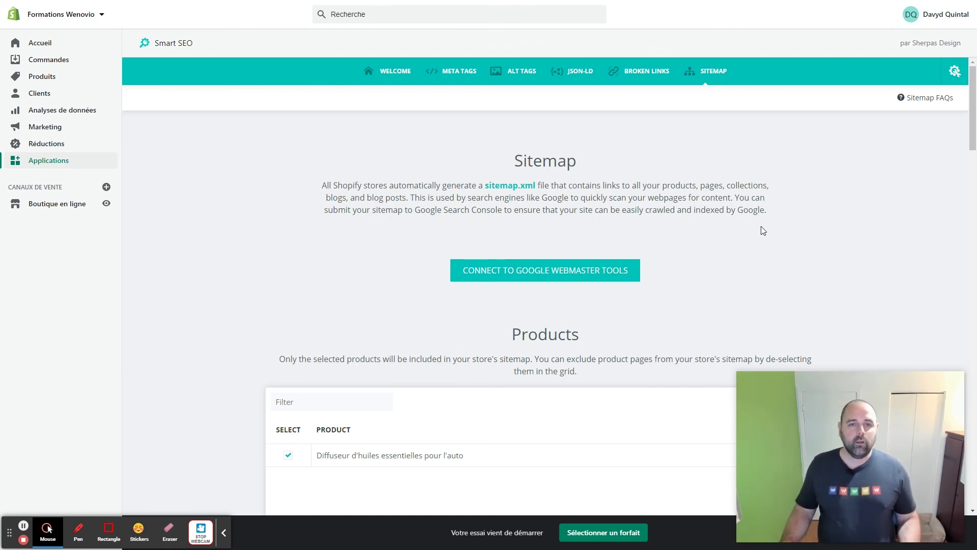
key("ctrl+Tab")
key("ctrl+Tab")
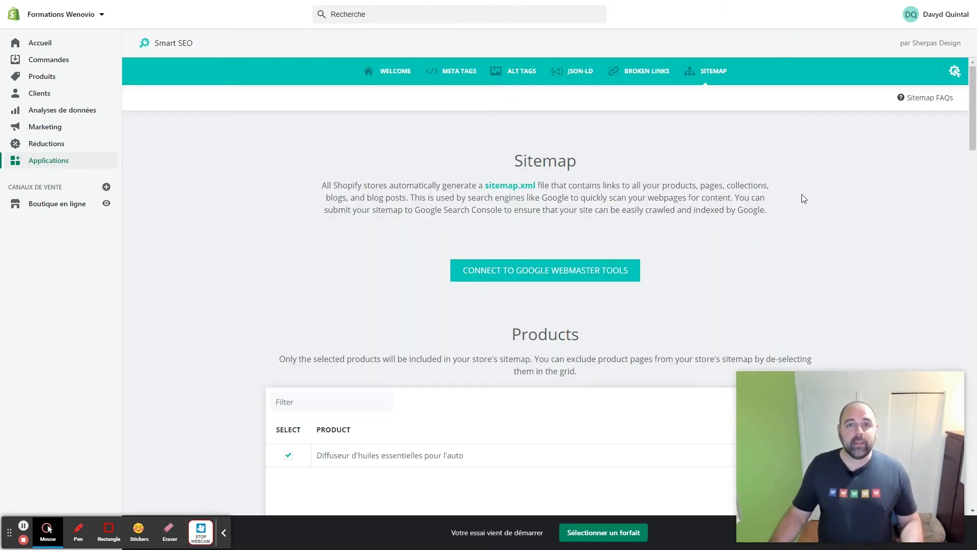
scroll(785, 204, "down", 6)
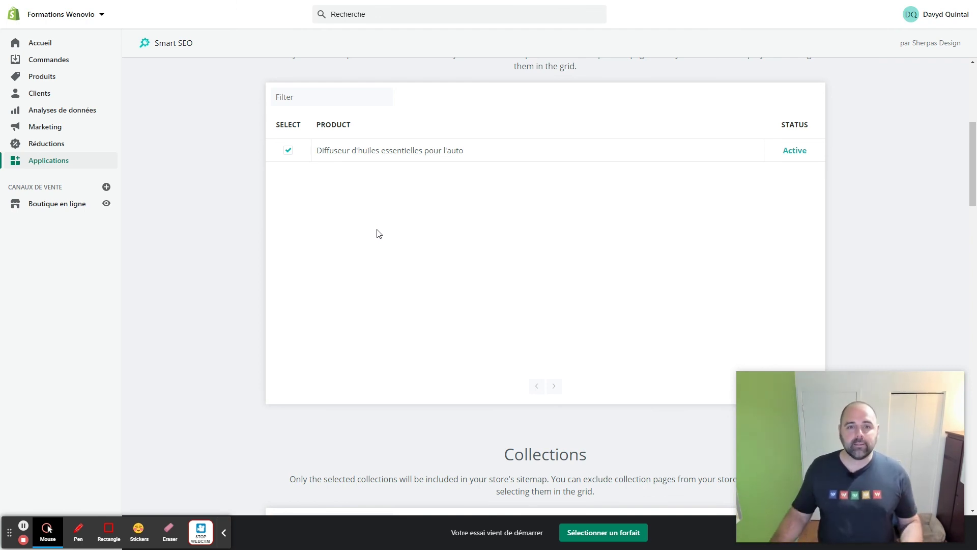
scroll(342, 250, "down", 8)
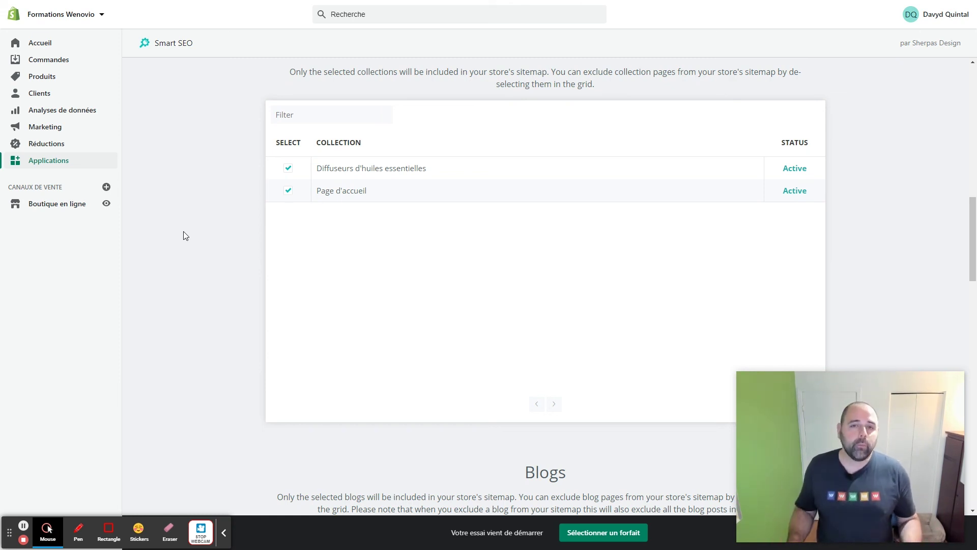
scroll(362, 260, "down", 7)
scroll(393, 315, "up", 10)
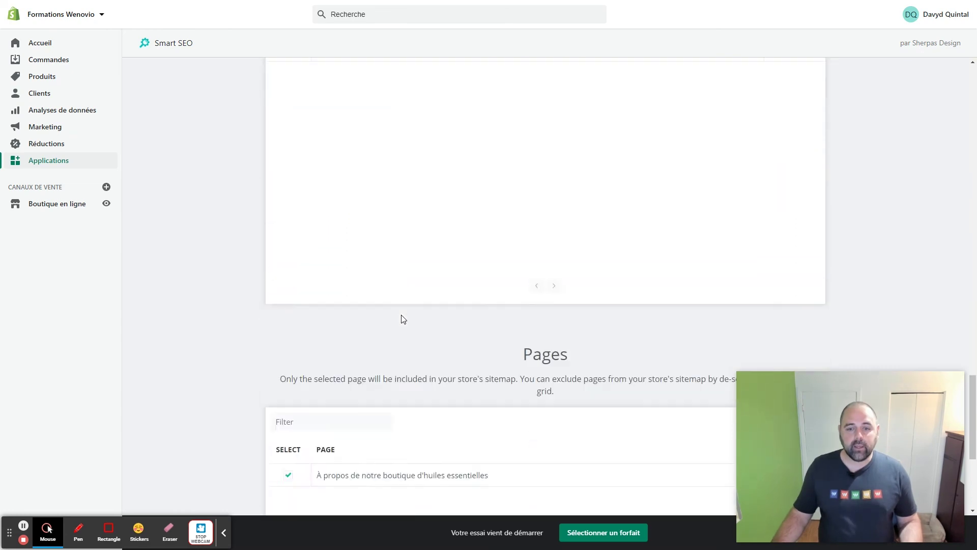
scroll(401, 315, "down", 4)
scroll(415, 233, "down", 8)
Step: Exclude the product "Diffuseur d'huiles essentielles pour l'auto" from the store's sitemap
scroll(415, 234, "up", 15)
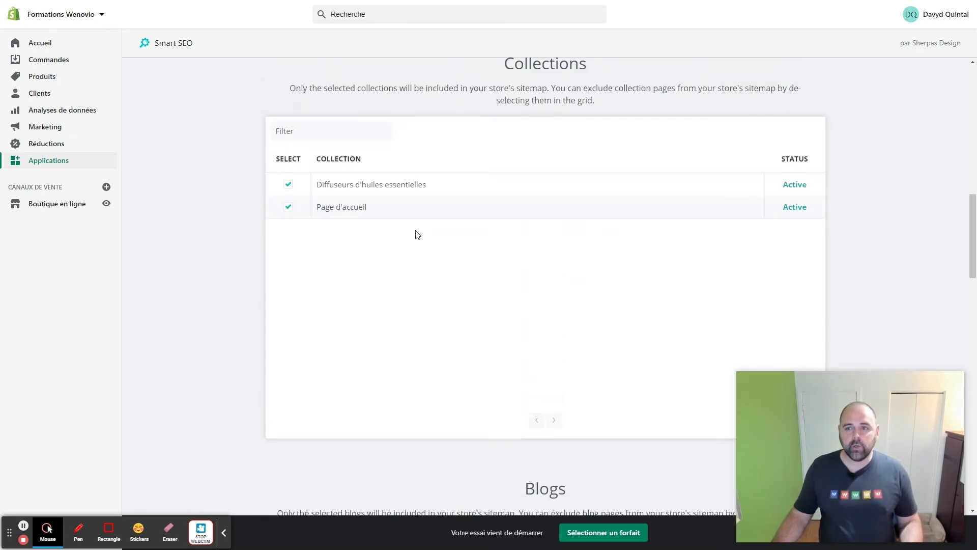
scroll(295, 425, "down", 3)
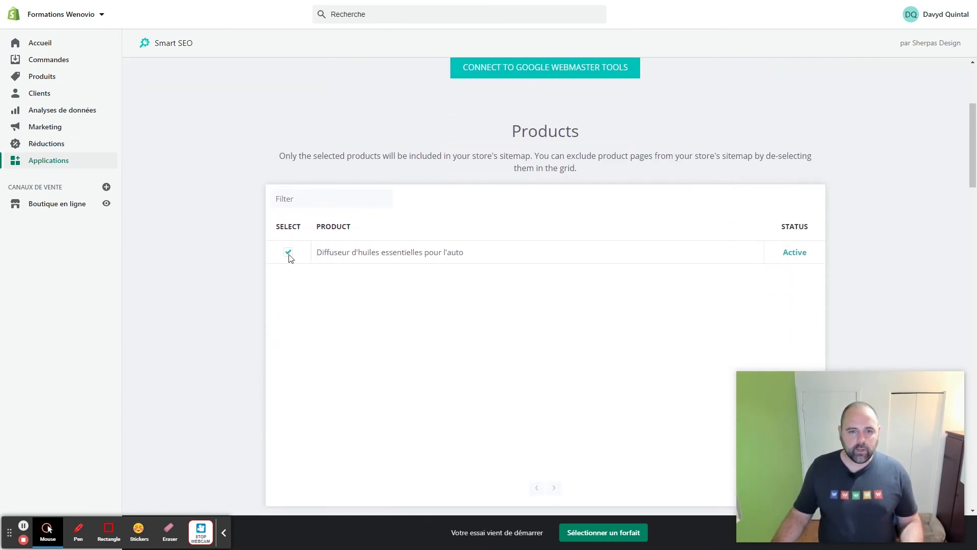
left_click(289, 253)
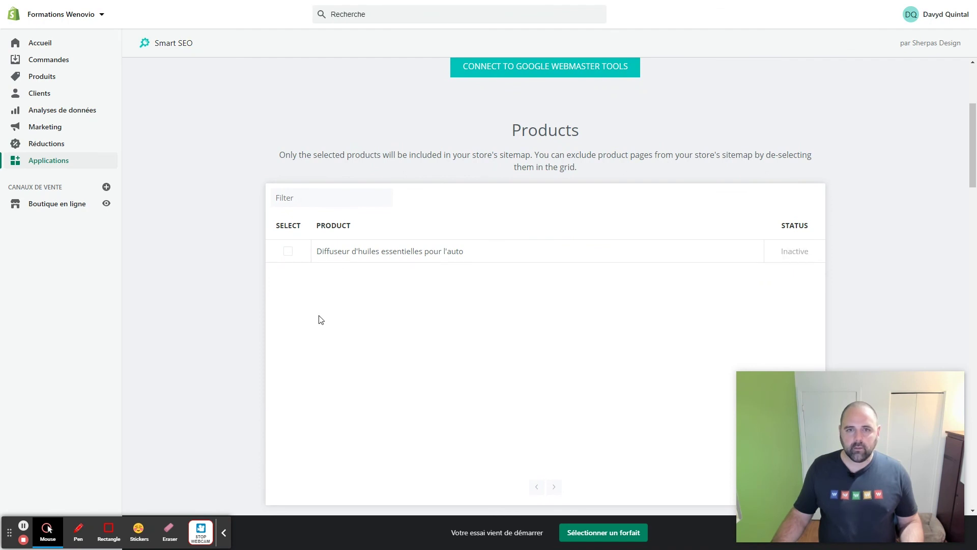
Step: Enable No Index on search pages, collection tag pages and blog tag pages in the app's meta tag settings and save
scroll(842, 136, "up", 4)
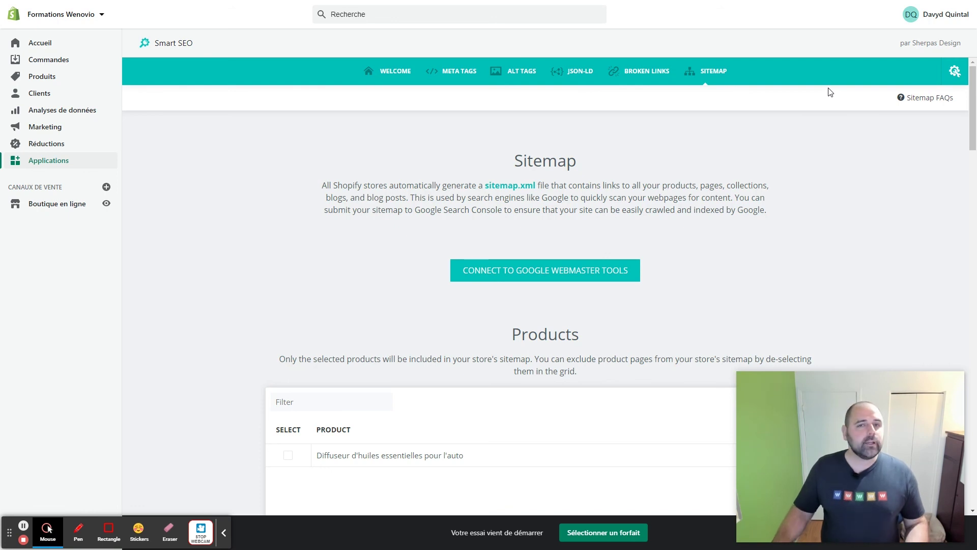
left_click(955, 70)
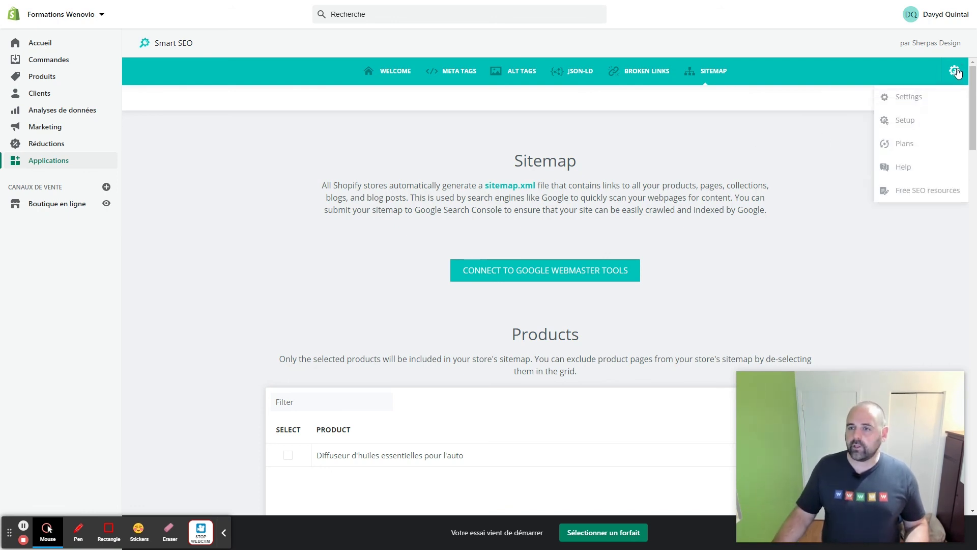
left_click(911, 97)
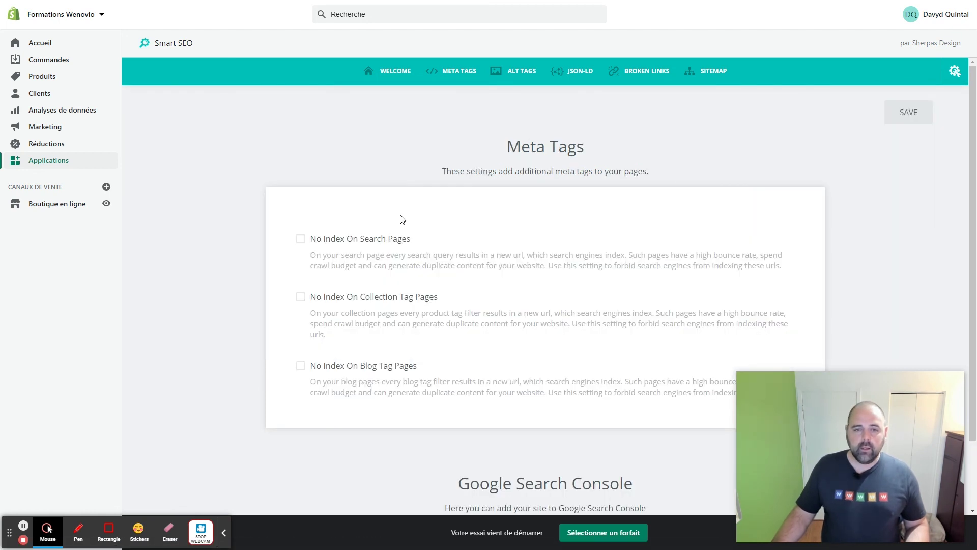
left_click(300, 240)
left_click(302, 298)
left_click(300, 366)
left_click(920, 118)
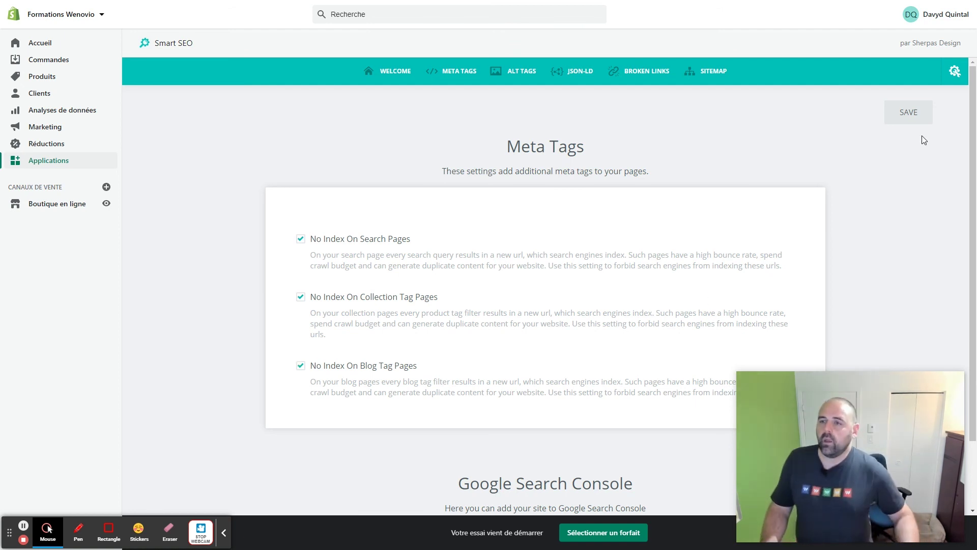
Step: Open the app's Setup page to check the store
left_click(957, 82)
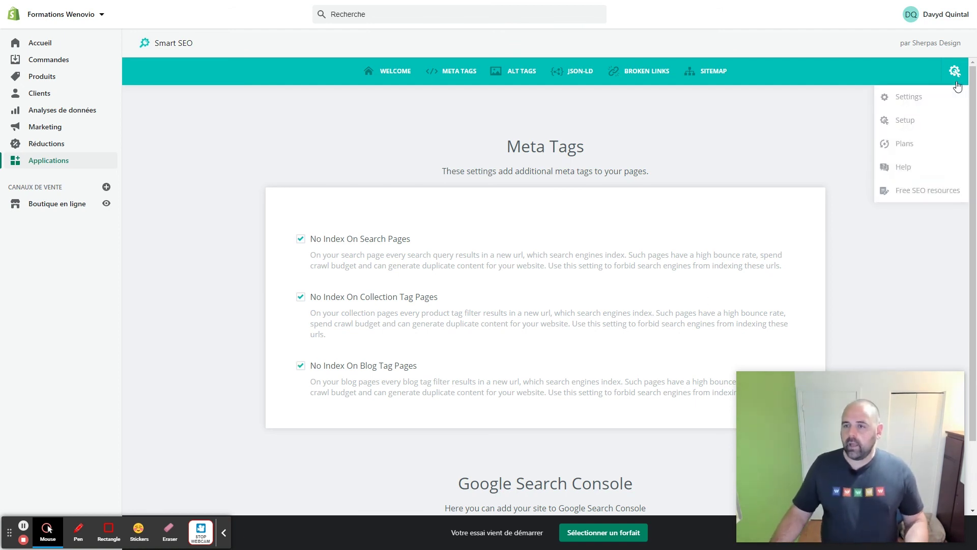
left_click(904, 125)
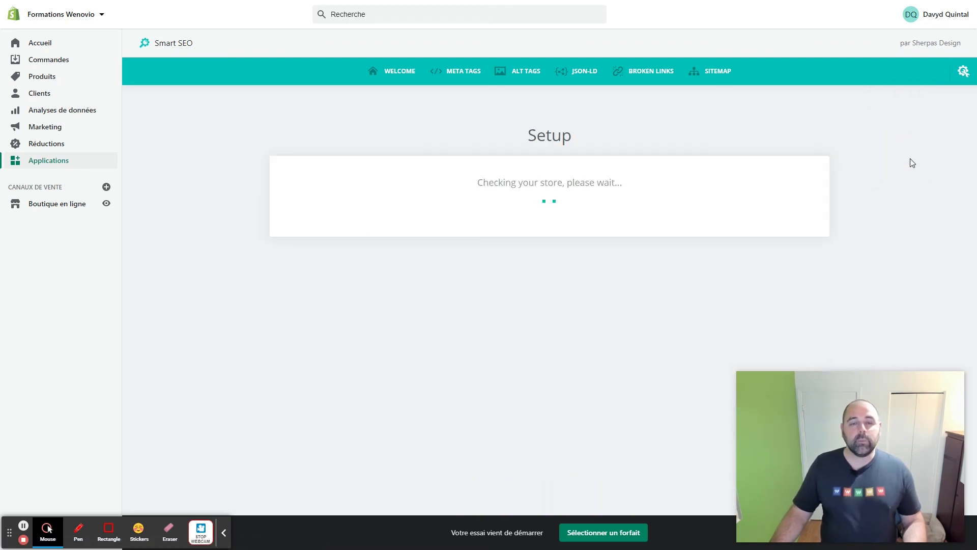